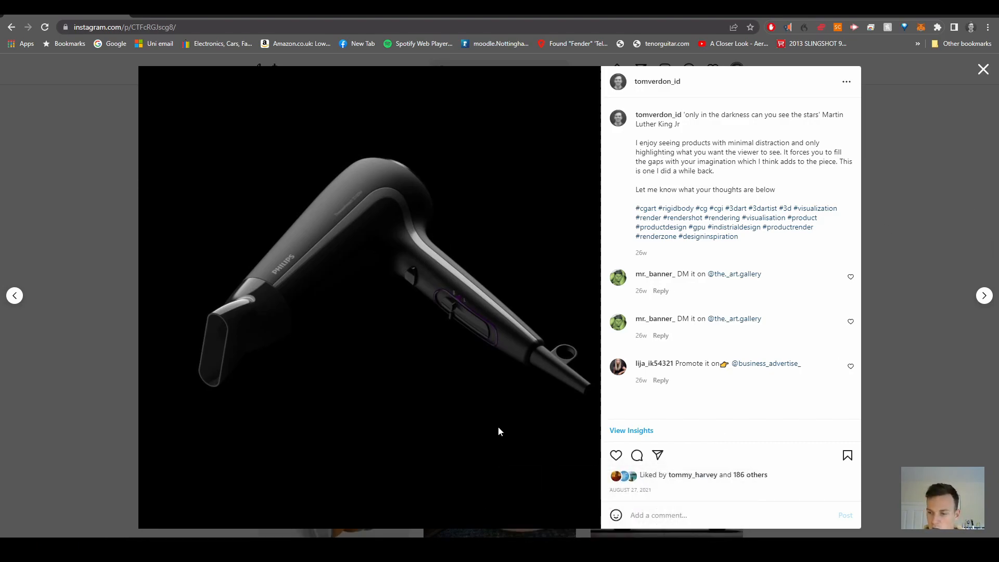
Step: Switch to KeyShot and apply the custom "insta (1080 x 1350)" resolution preset to the image
mouse_move(396, 549)
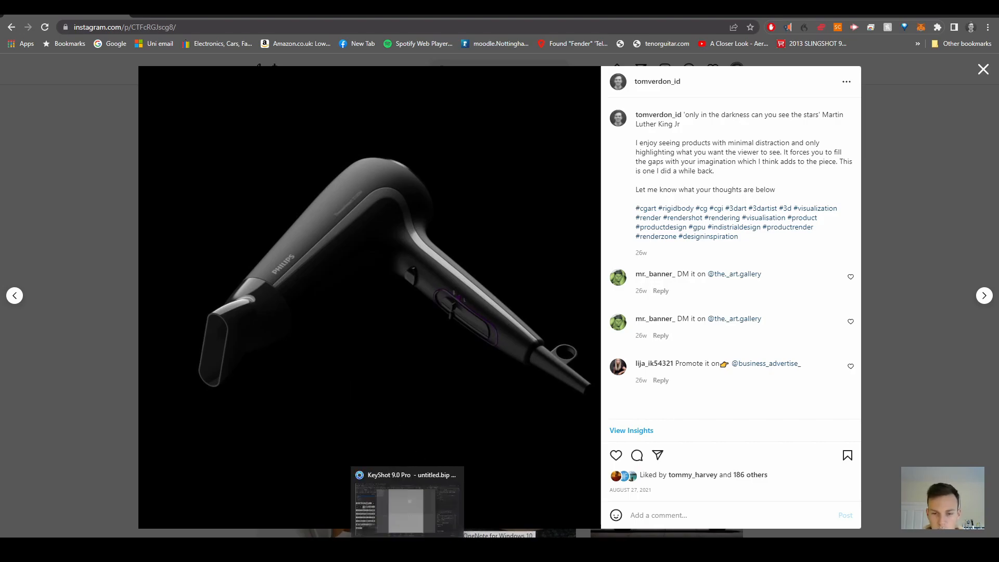
left_click(396, 502)
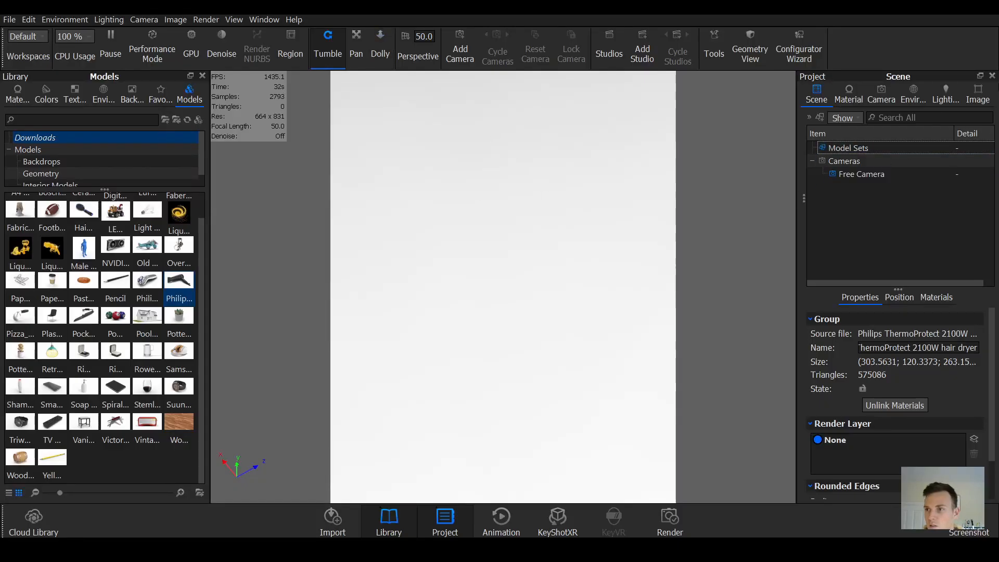
left_click(983, 96)
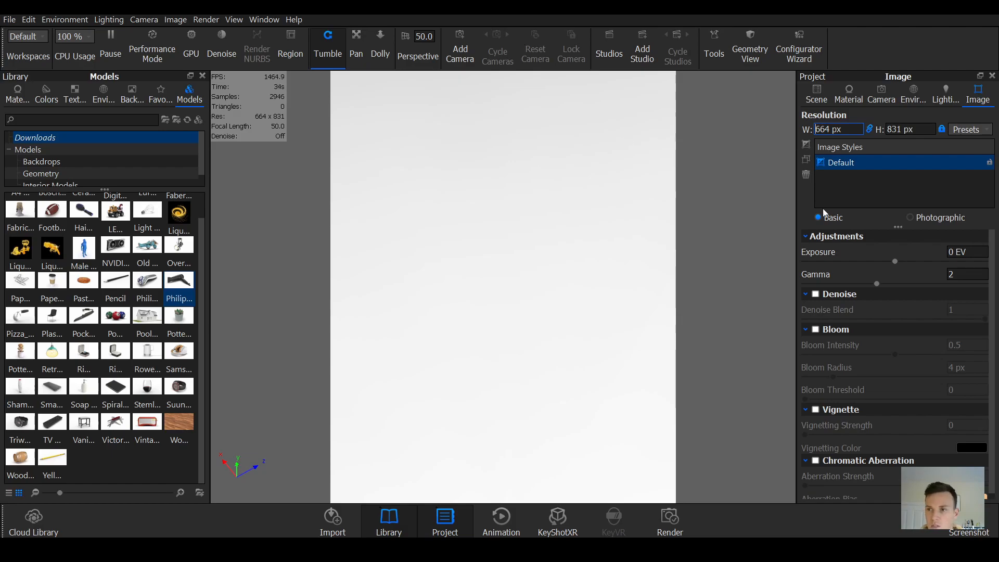
left_click(962, 129)
mouse_move(953, 168)
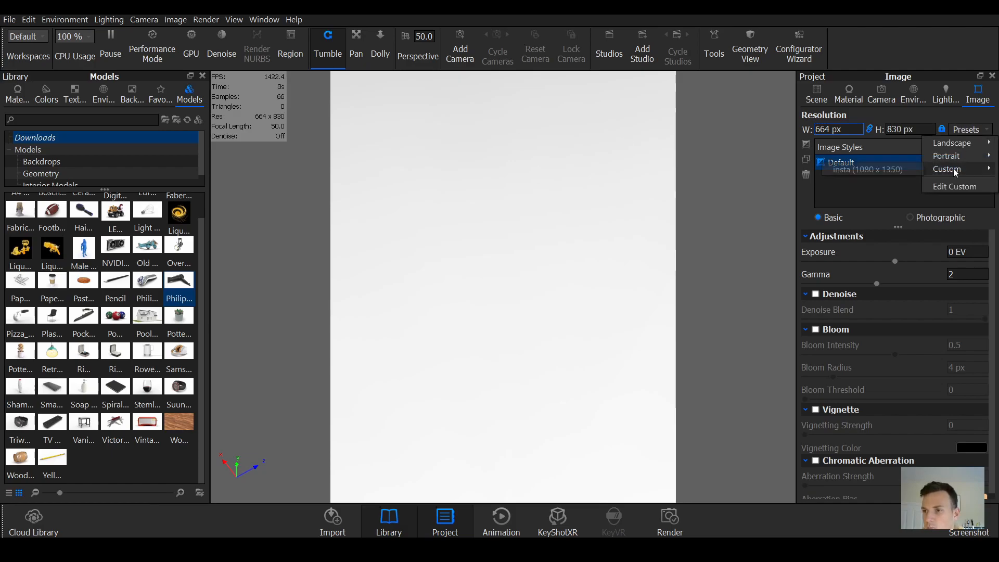
left_click(891, 169)
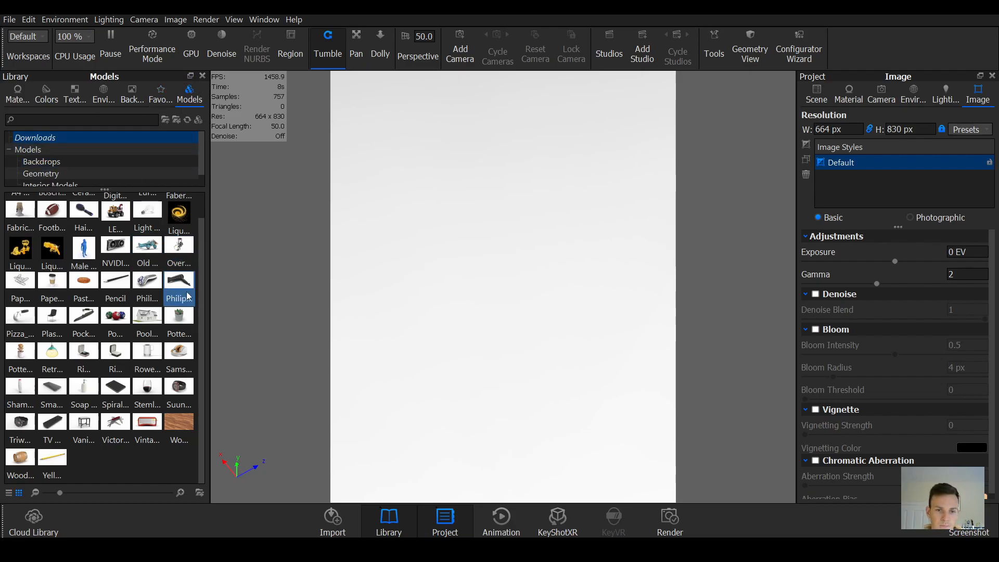
Step: Add the Philips ThermoProtect 2100W hair dryer model from the local library to the scene
left_click(33, 521)
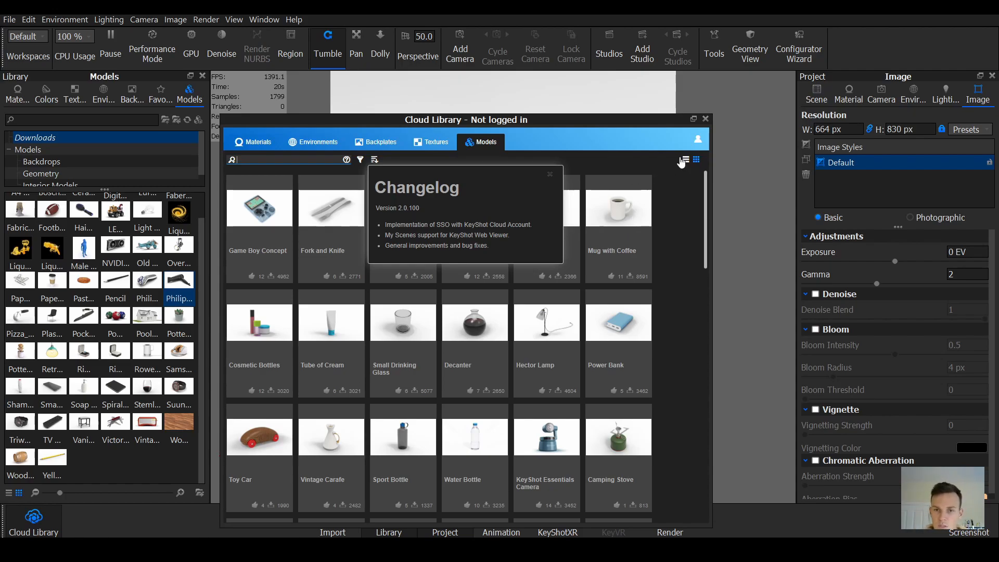
left_click(705, 119)
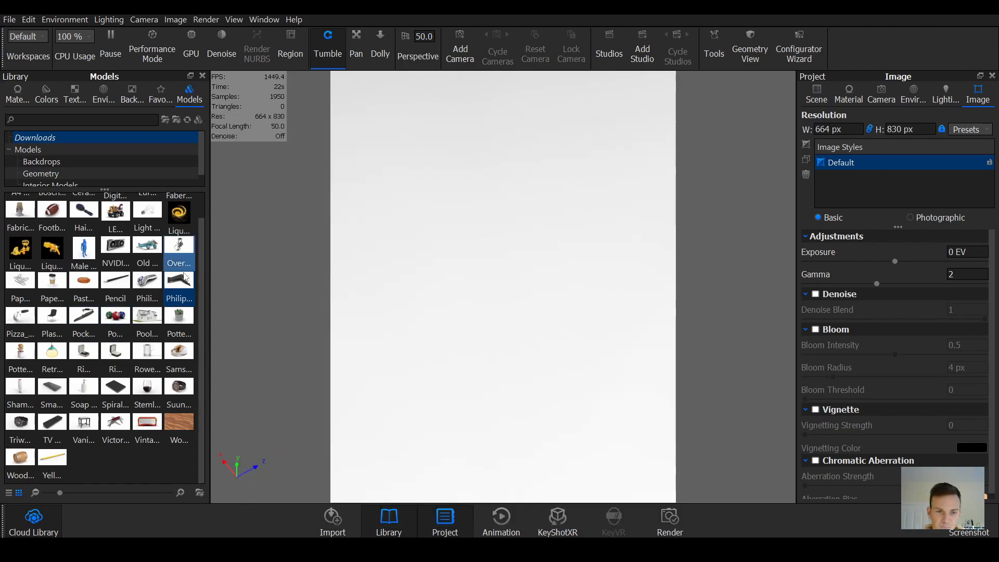
left_click_drag(166, 282, 460, 286)
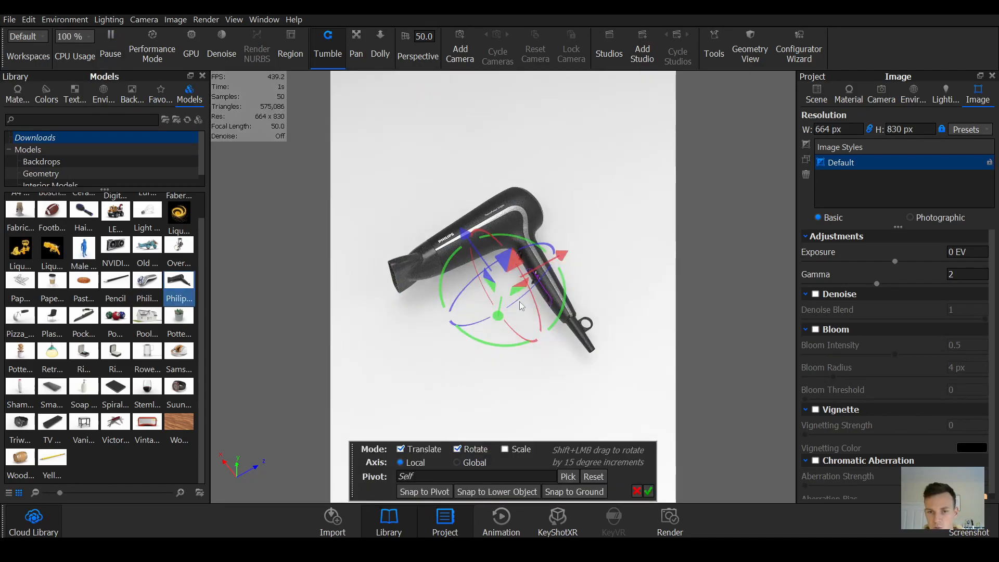
Step: Rotate the hair dryer so its handle points down, raise it above the ground and accept the placement
left_click_drag(462, 403, 557, 318)
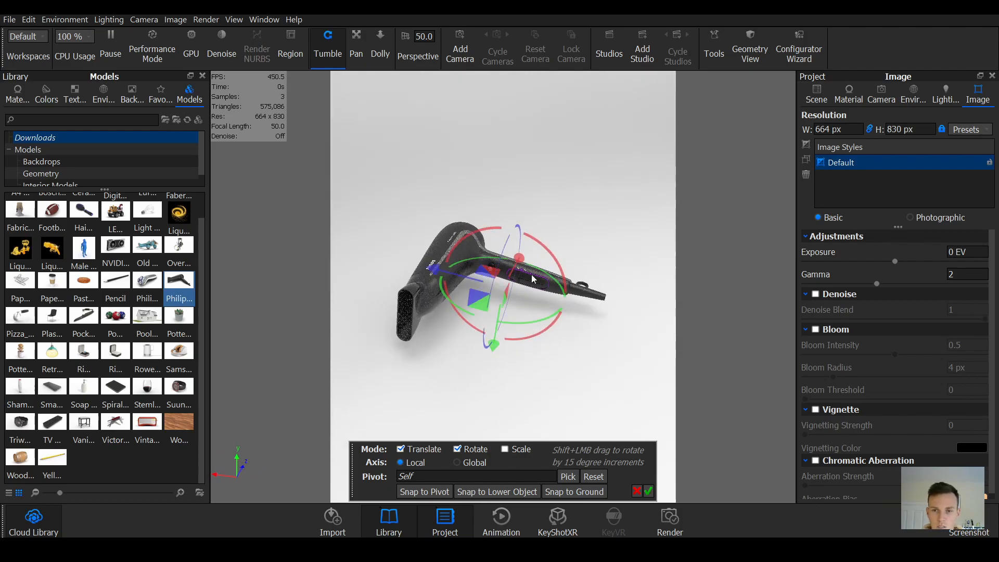
left_click_drag(533, 231, 547, 293)
left_click_drag(469, 214, 414, 102)
left_click_drag(485, 328, 419, 320)
left_click_drag(558, 310, 583, 329)
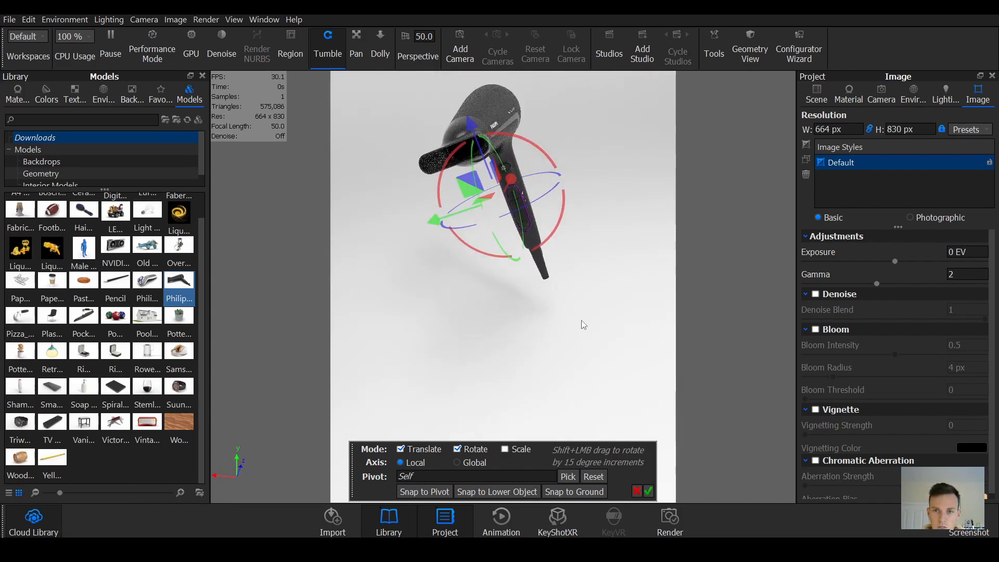
left_click_drag(506, 125, 515, 127)
scroll(365, 322, "down", 3)
left_click_drag(487, 331, 496, 356)
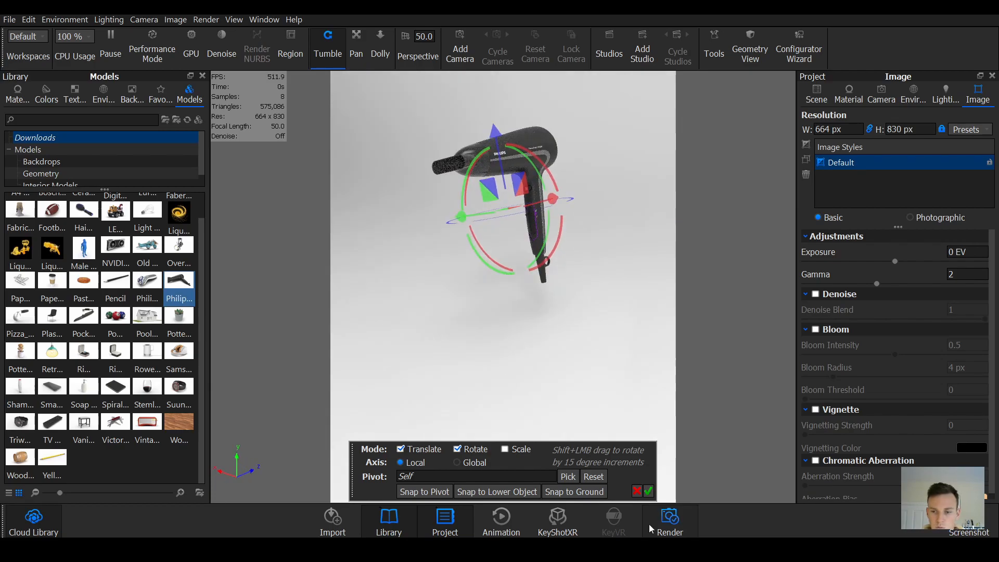
left_click(649, 491)
Step: Frame the whole hair dryer in a near side view with the nozzle facing left and add a camera from it
left_click_drag(561, 385, 535, 325)
scroll(521, 329, "up", 4)
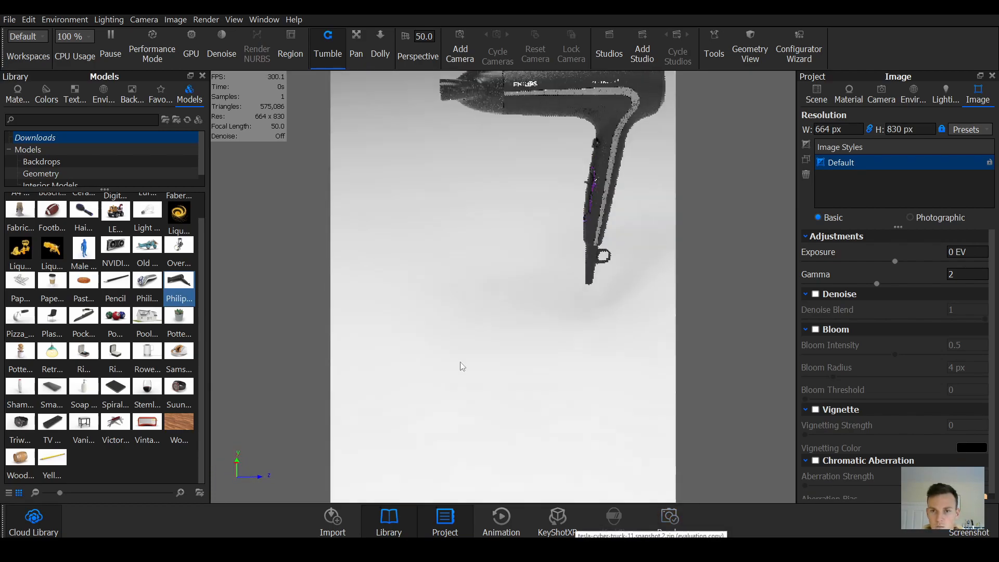
left_click_drag(479, 338, 464, 358)
scroll(468, 385, "down", 3)
left_click_drag(470, 410, 536, 386)
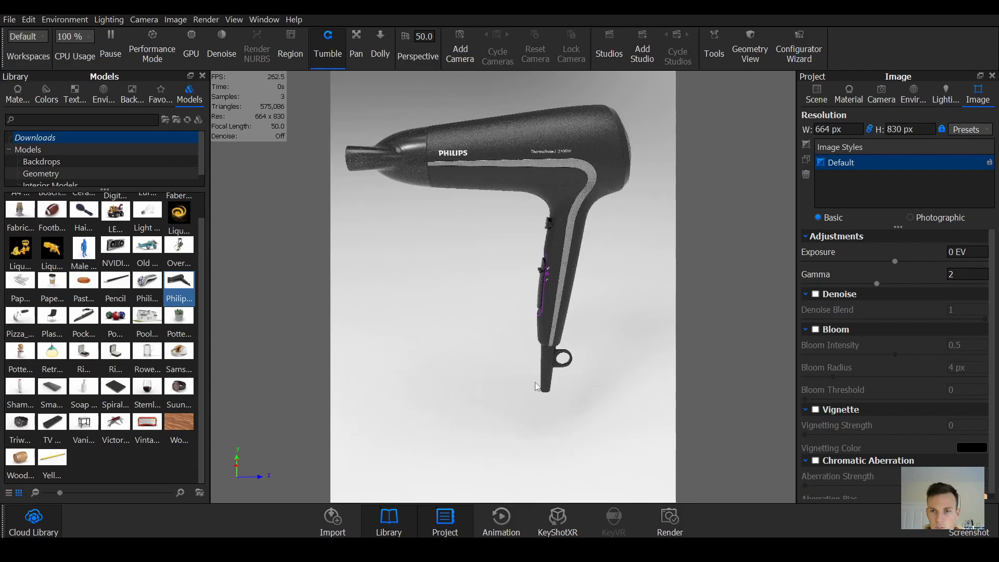
left_click_drag(549, 299, 511, 305)
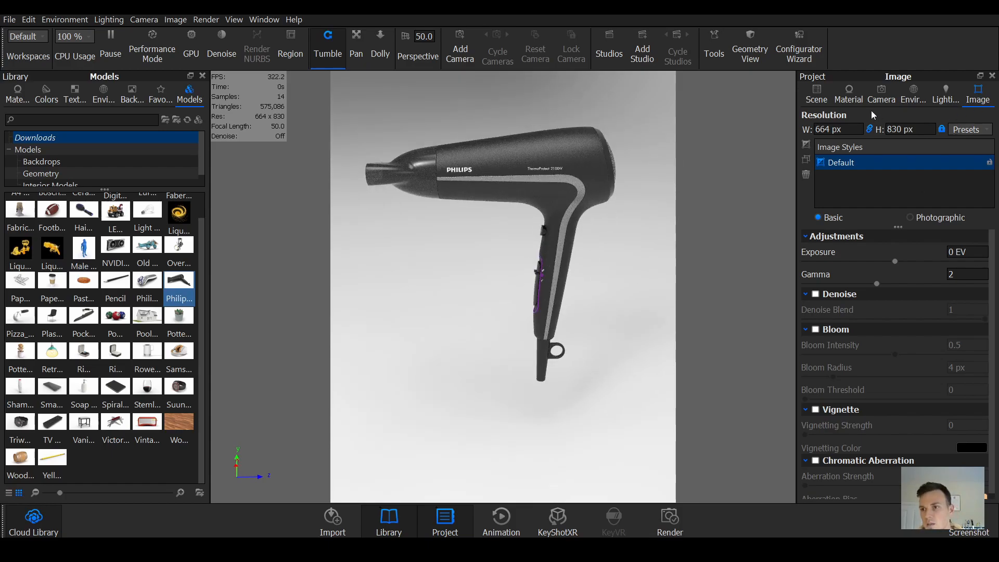
left_click(881, 95)
left_click(807, 116)
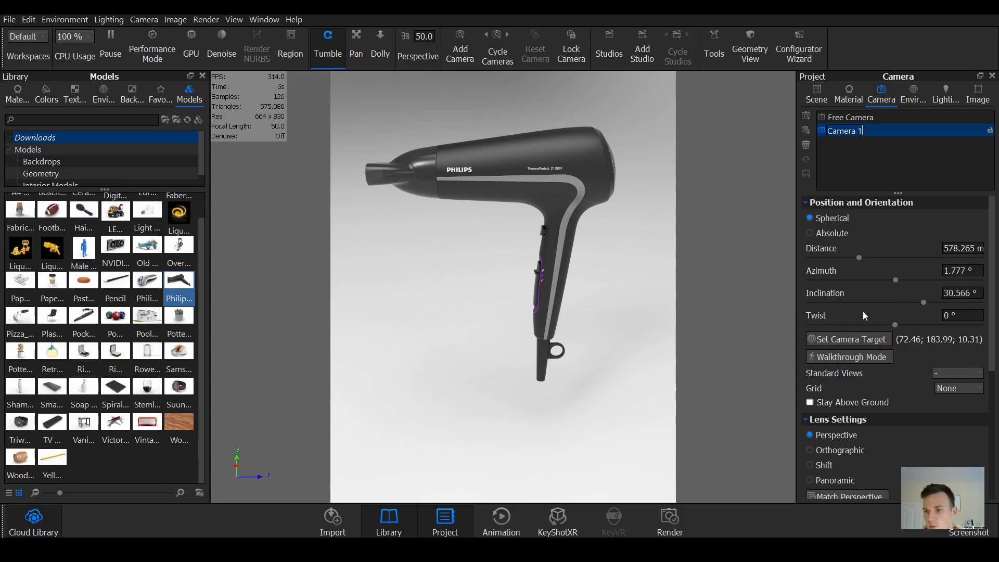
Step: Set Camera 1's perspective focal length to 108 and reframe the hair dryer in side view
middle_click_drag(613, 262, 601, 297)
scroll(602, 296, "up", 1)
left_click_drag(601, 296, 603, 282)
left_click_drag(461, 52, 472, 53)
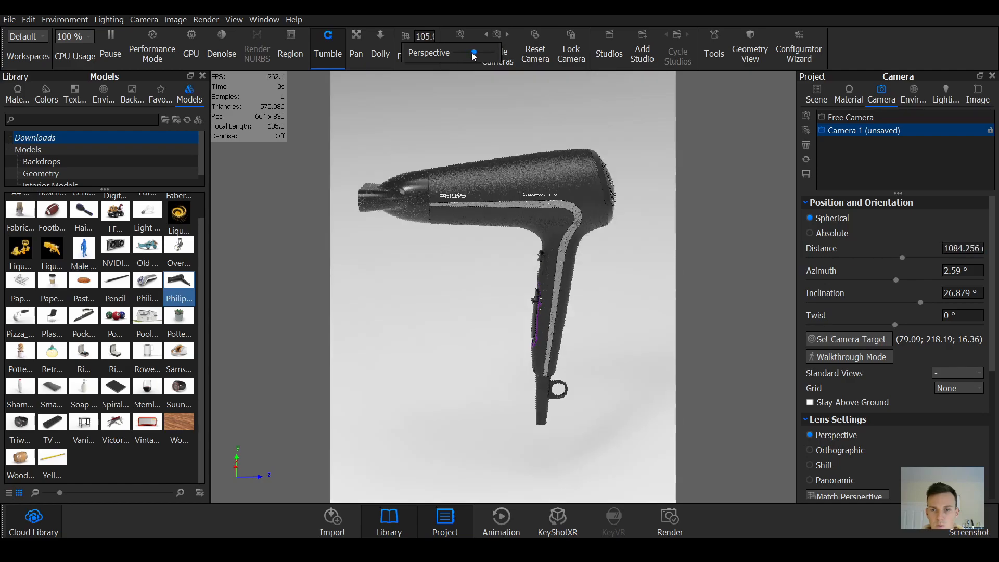
left_click_drag(423, 255, 427, 240)
middle_click_drag(433, 235, 448, 239)
scroll(448, 238, "up", 1)
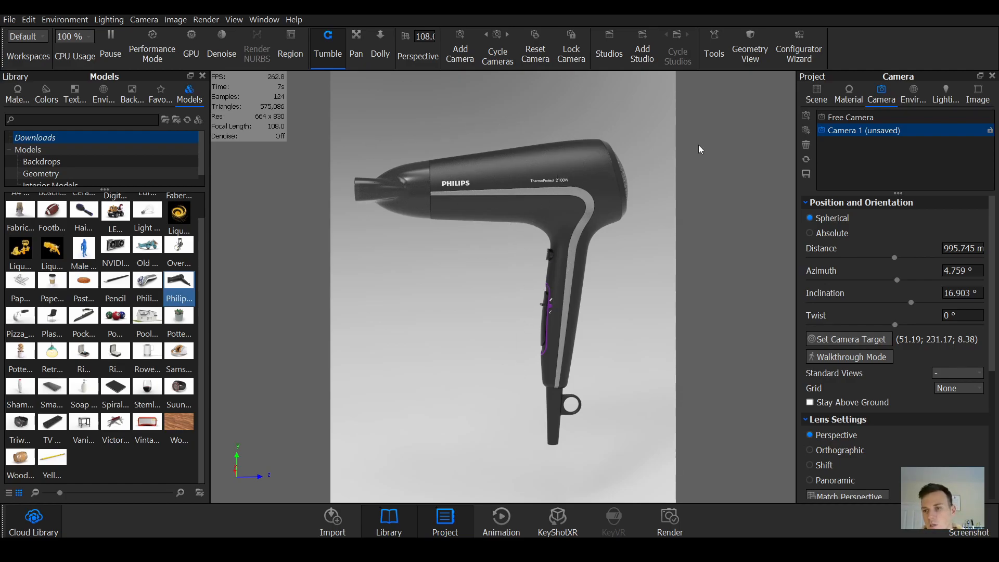
Step: Try the orthographic lens on a three-quarter view of the hair dryer and return to the perspective lens for comparison
left_click(810, 451)
left_click_drag(621, 314, 526, 305)
scroll(552, 305, "up", 2)
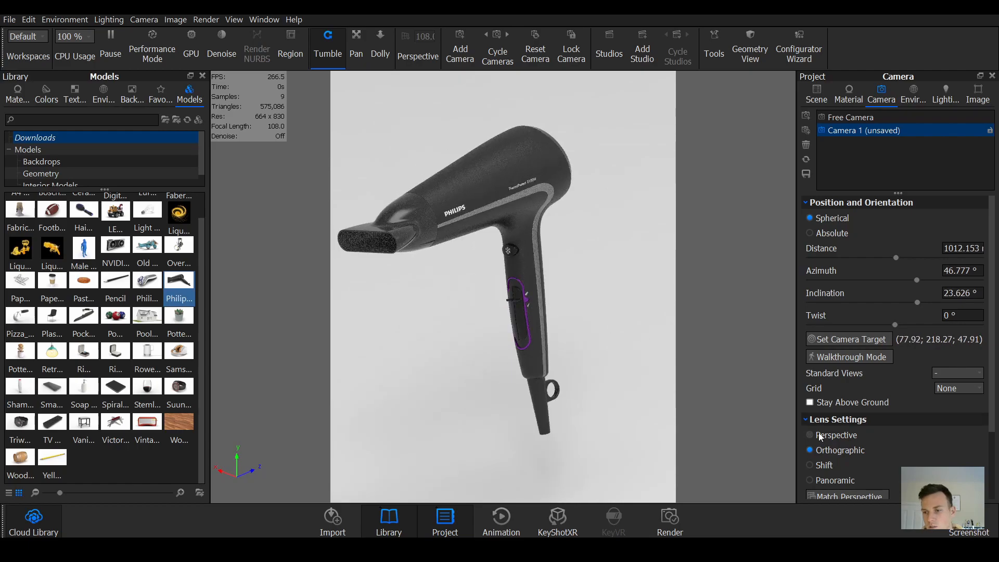
left_click(811, 435)
left_click_drag(539, 279, 614, 287)
scroll(561, 286, "up", 1)
middle_click_drag(515, 285, 566, 287)
left_click_drag(565, 287, 630, 286)
middle_click_drag(483, 269, 495, 272)
scroll(495, 272, "up", 1)
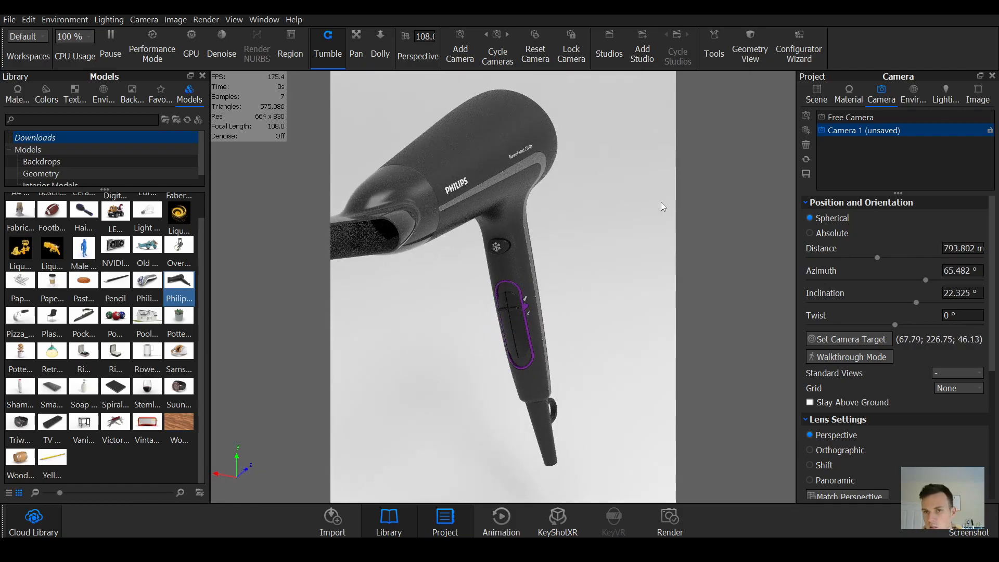
Step: Try a wide focal length of 35 on Camera 1 and view the hair dryer's distortion from an angle
left_click(420, 54)
left_click_drag(473, 55, 460, 55)
scroll(434, 245, "down", 5)
scroll(436, 246, "up", 2)
left_click_drag(436, 247, 556, 262)
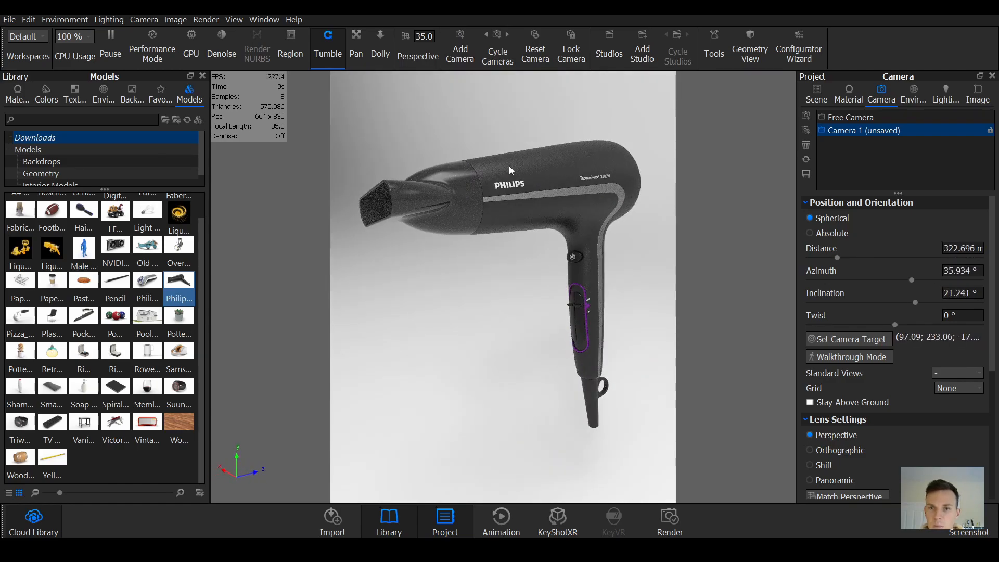
Step: Set Camera 1's focal length to 126, frame the hair dryer in side view and save the camera
left_click(432, 53)
left_click_drag(461, 53, 478, 53)
left_click_drag(387, 333, 438, 314)
scroll(523, 316, "up", 2)
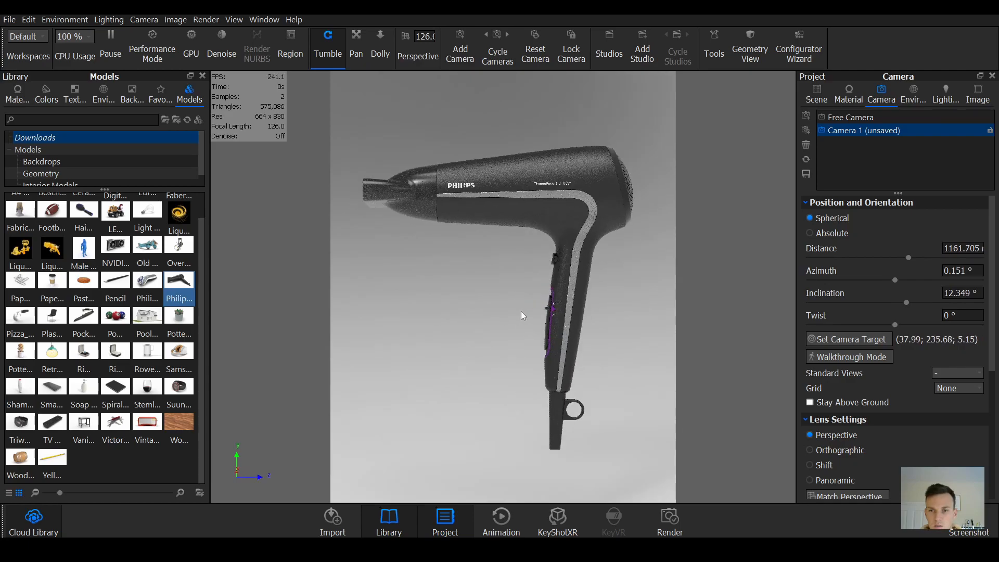
mouse_move(511, 314)
left_mouse_down()
mouse_move(517, 333)
mouse_move(513, 307)
left_mouse_up()
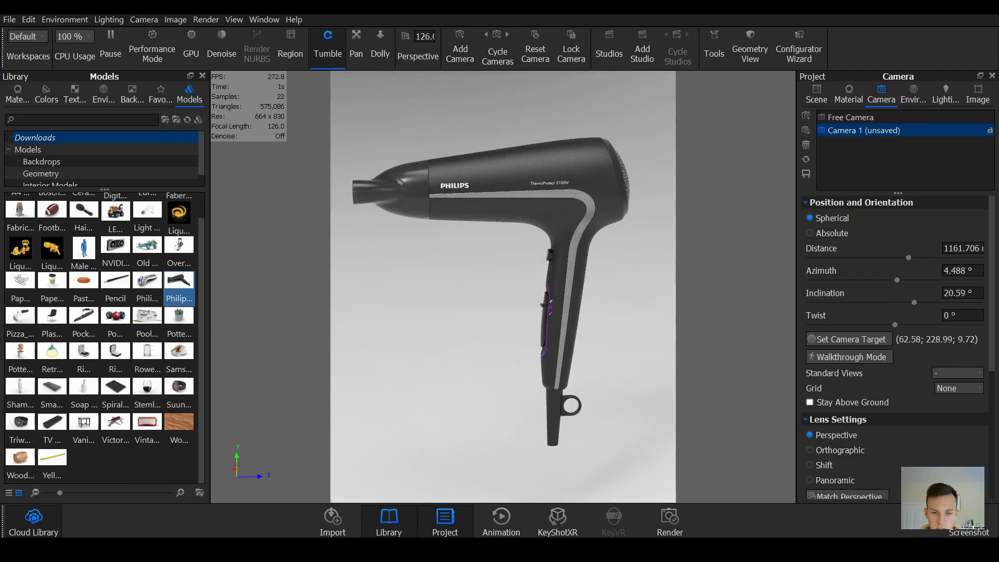
mouse_move(348, 508)
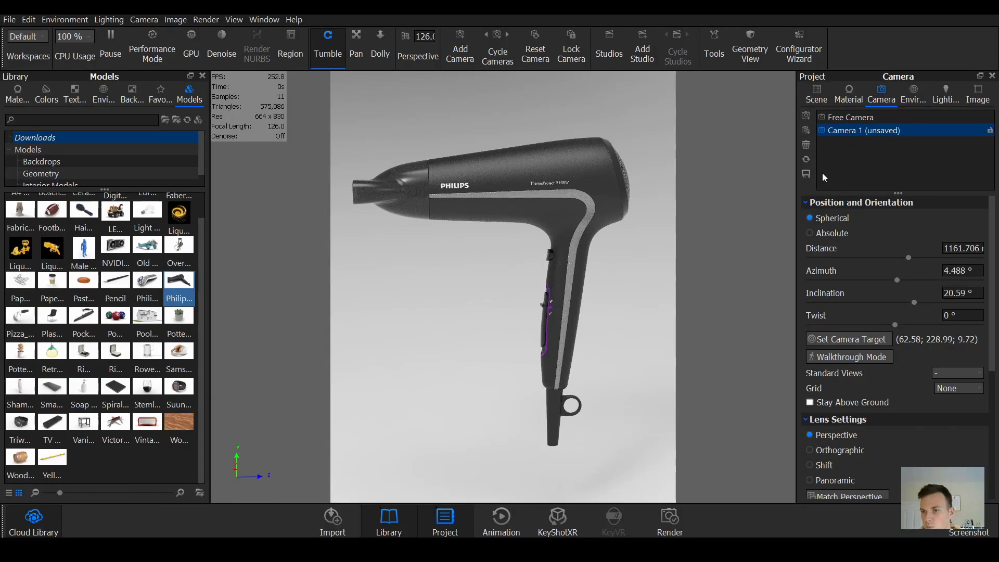
Step: Create a second camera from a three-quarter view showing the nozzle opening and the handle's switches
left_click_drag(630, 286, 493, 298)
left_click(408, 33)
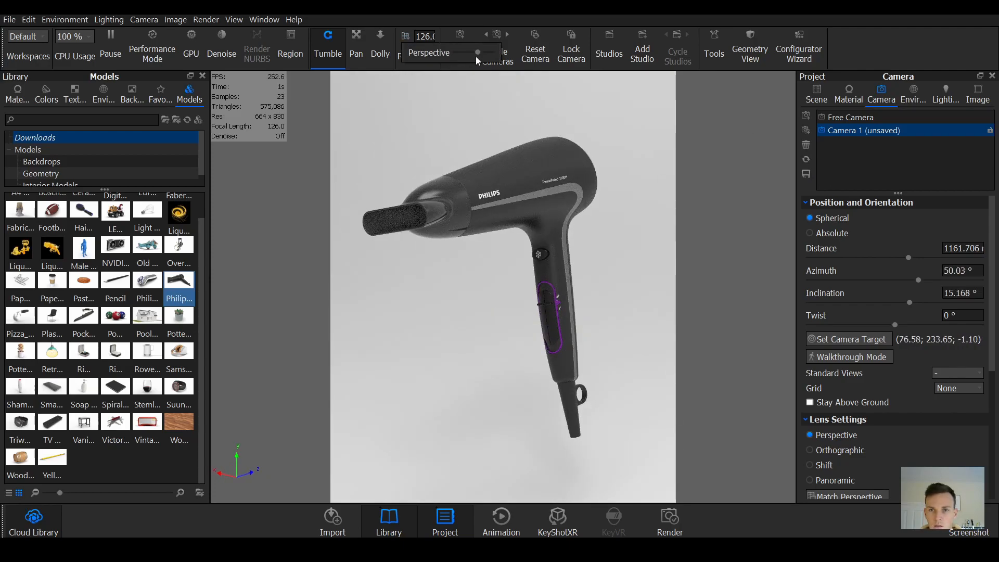
left_click(807, 114)
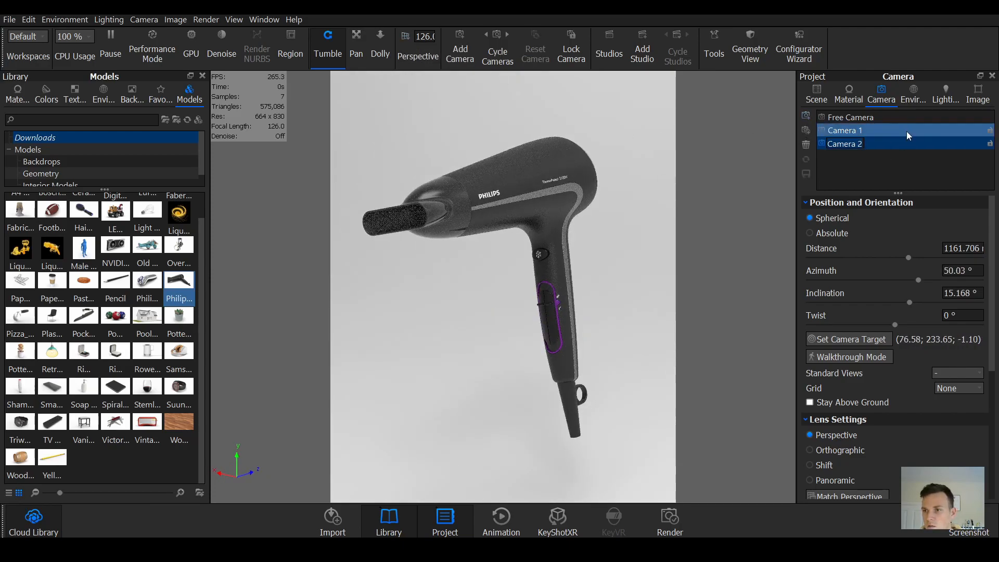
Step: Set Camera 2's focal length to 105, reframe the hair dryer larger at an angle and save the camera
left_click(408, 36)
left_click_drag(477, 53, 474, 53)
left_click_drag(514, 255, 498, 258)
middle_click_drag(517, 248, 551, 270)
scroll(514, 266, "up", 2)
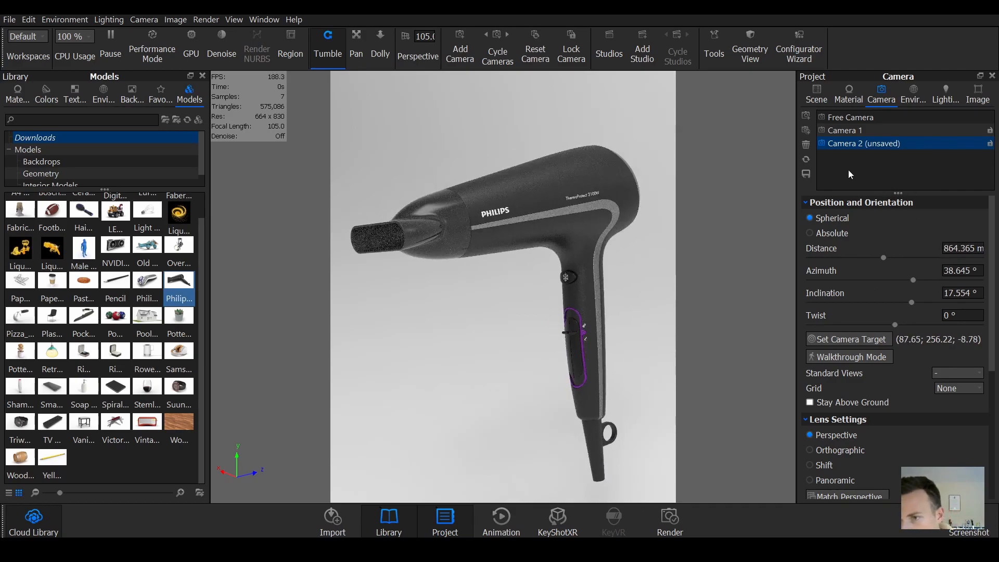
left_click(807, 174)
Step: Lock both Camera 2 and Camera 1 against changes
left_click(990, 144)
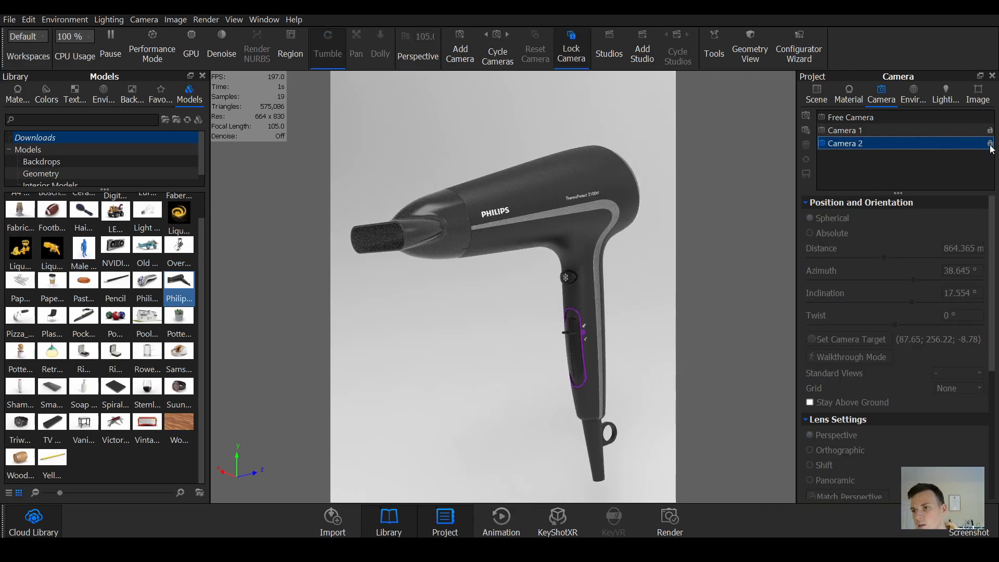
left_click(931, 126)
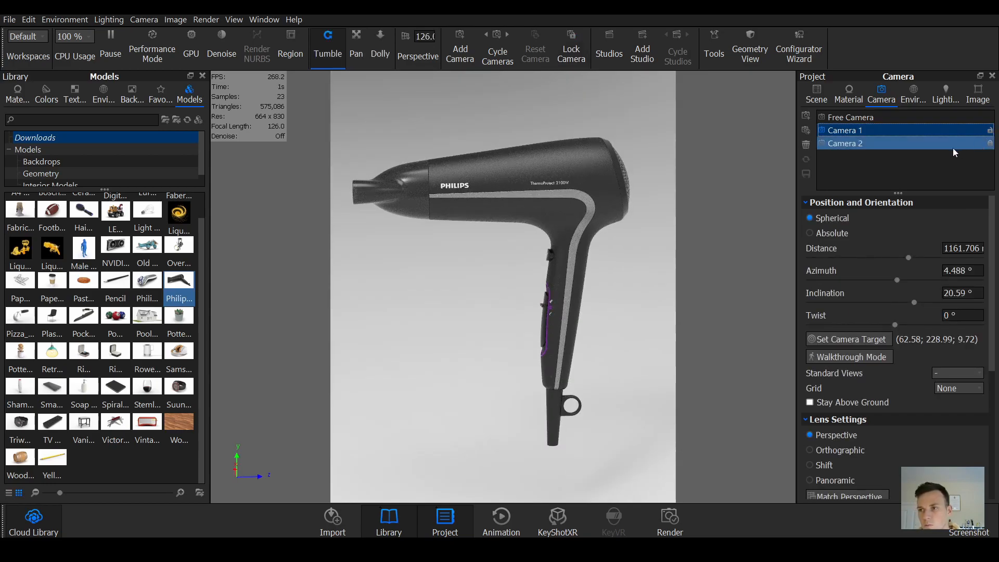
left_click(990, 131)
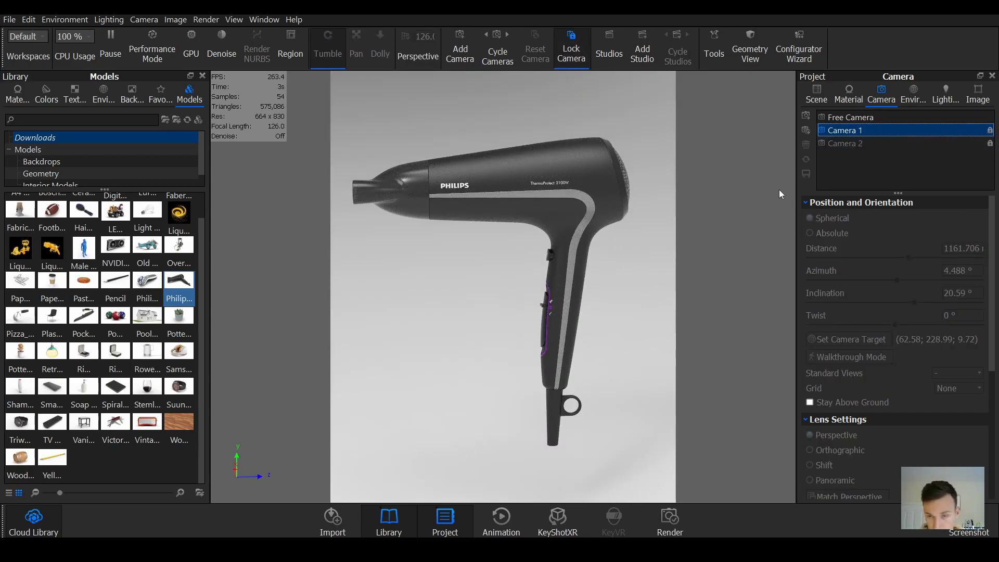
Step: Compare the Camera 1 and Camera 2 views and preview the reference hair dryer render in the browser
left_click(832, 144)
left_click(833, 134)
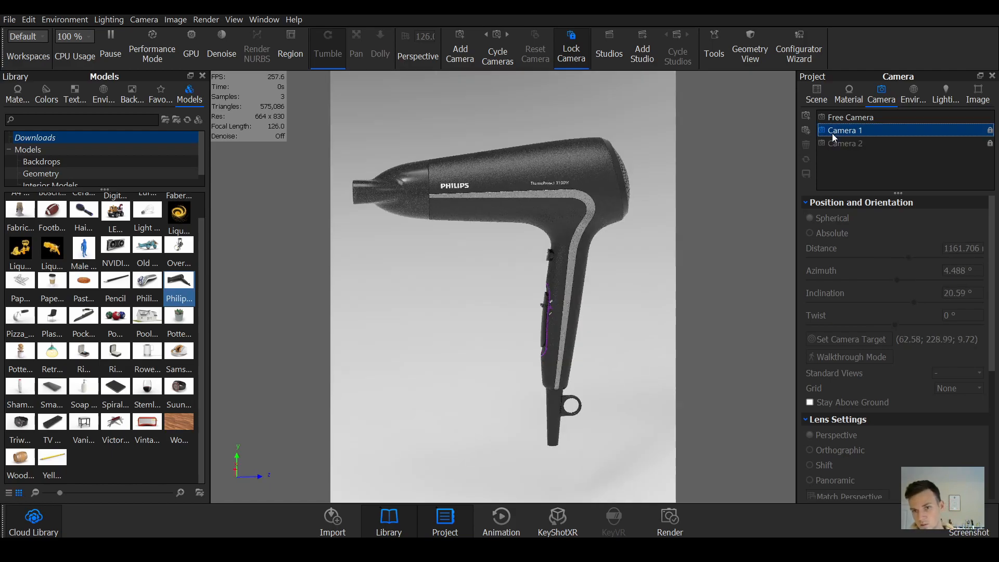
left_click(835, 144)
left_click(831, 133)
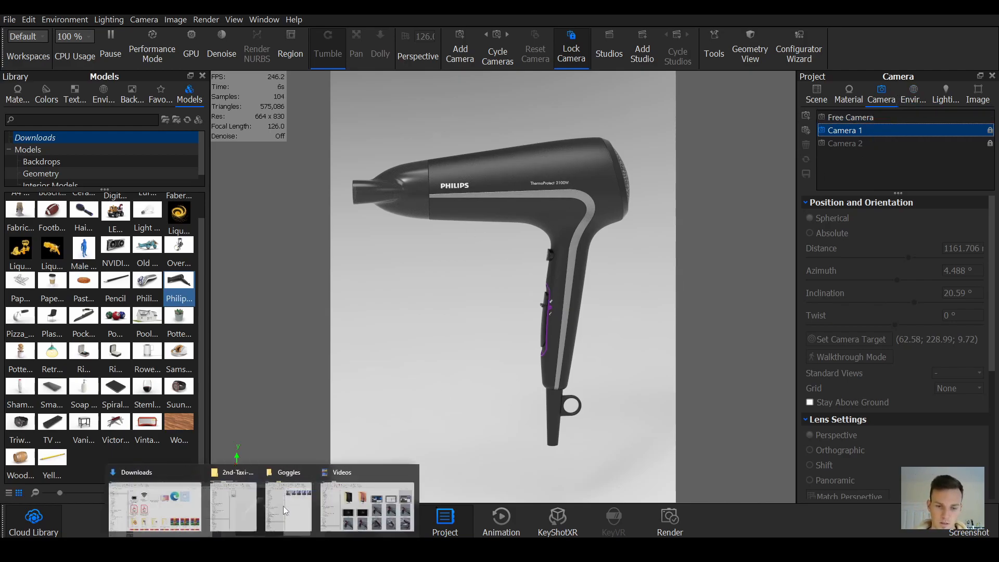
mouse_move(245, 549)
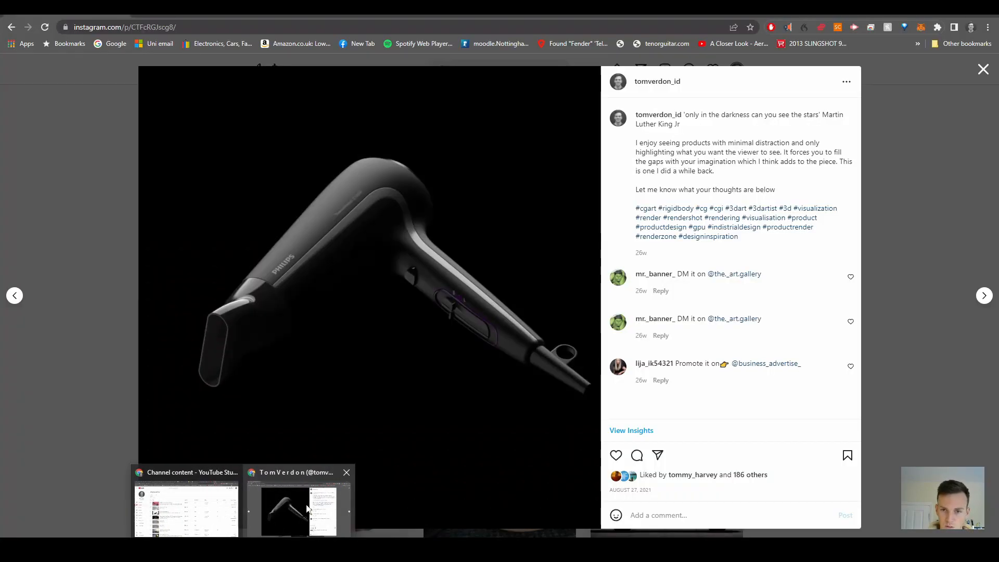
mouse_move(307, 509)
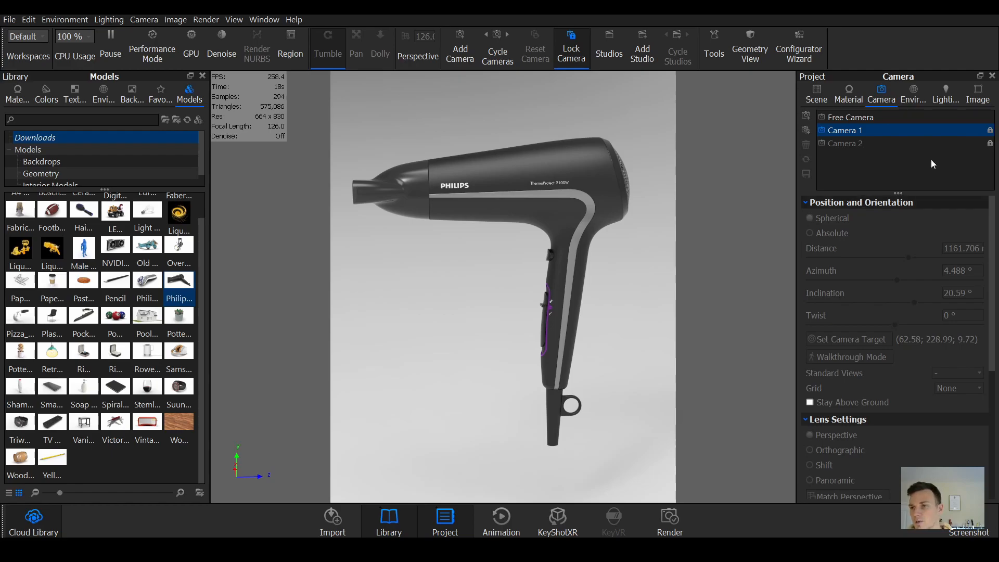
Step: Apply the Product lighting preset to the scene
left_click(946, 94)
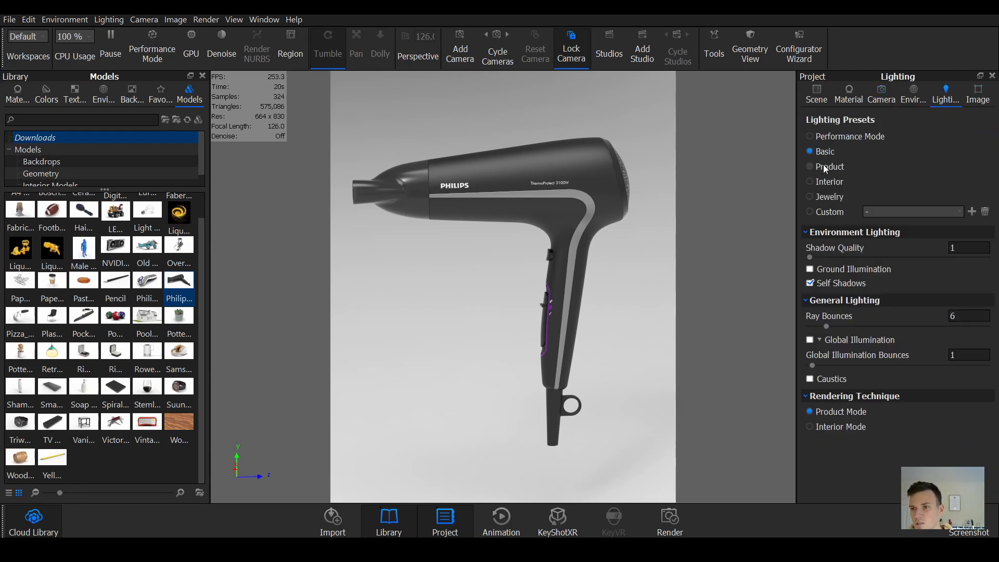
left_click(832, 166)
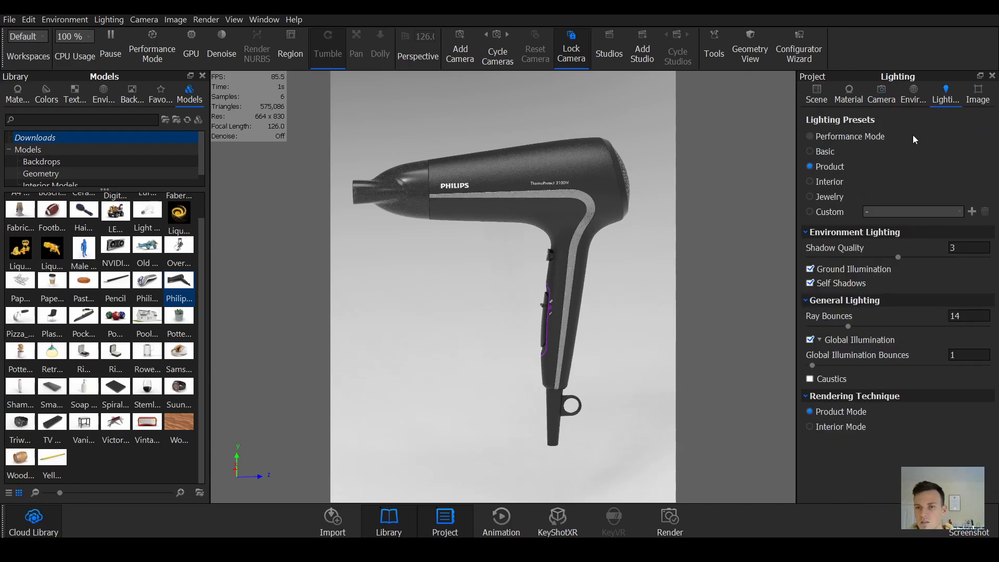
Step: Add a new lighting environment and check it through Camera 2 before returning to Camera 1
left_click(906, 99)
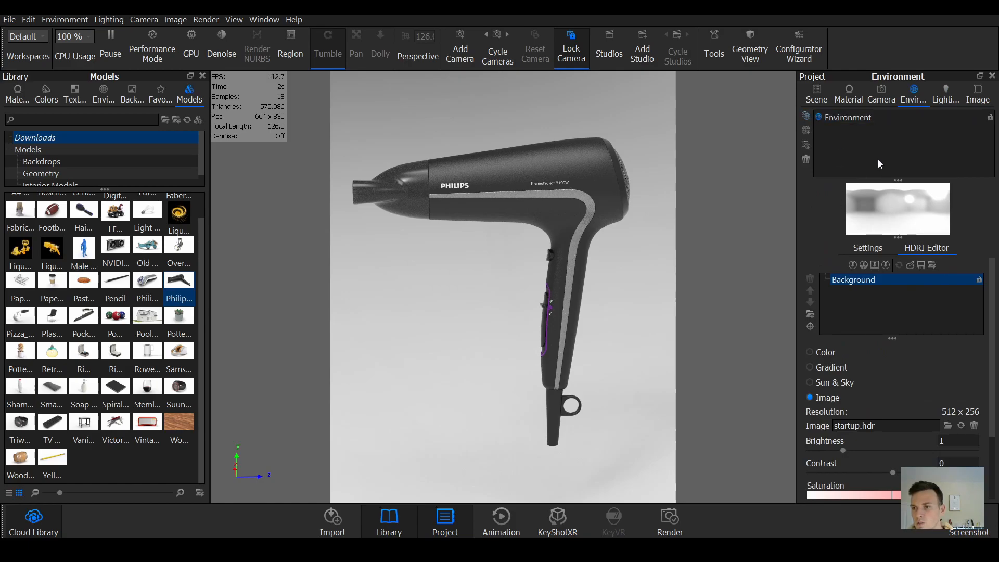
left_click(806, 130)
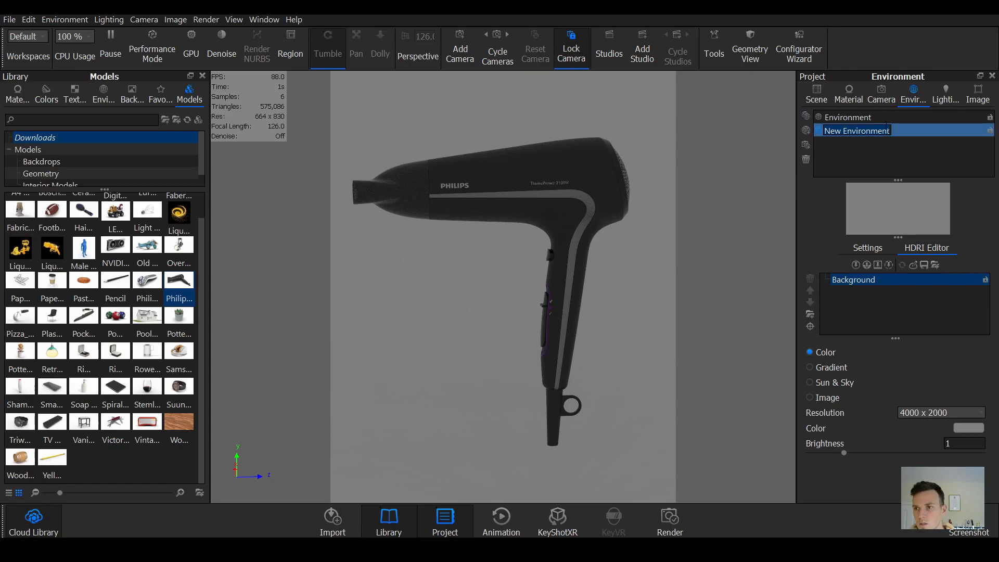
left_click(881, 94)
left_click(879, 143)
left_click(873, 130)
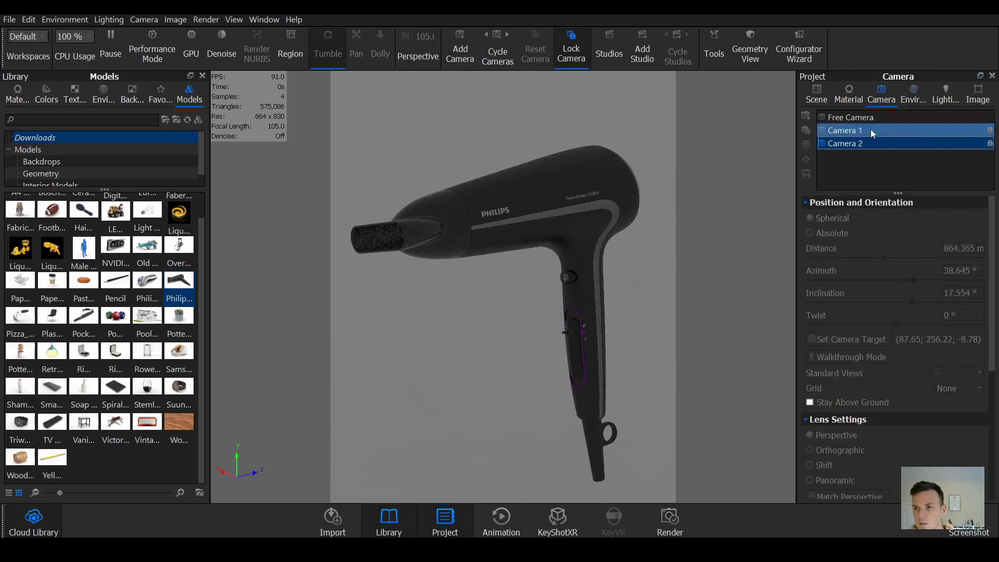
left_click(914, 96)
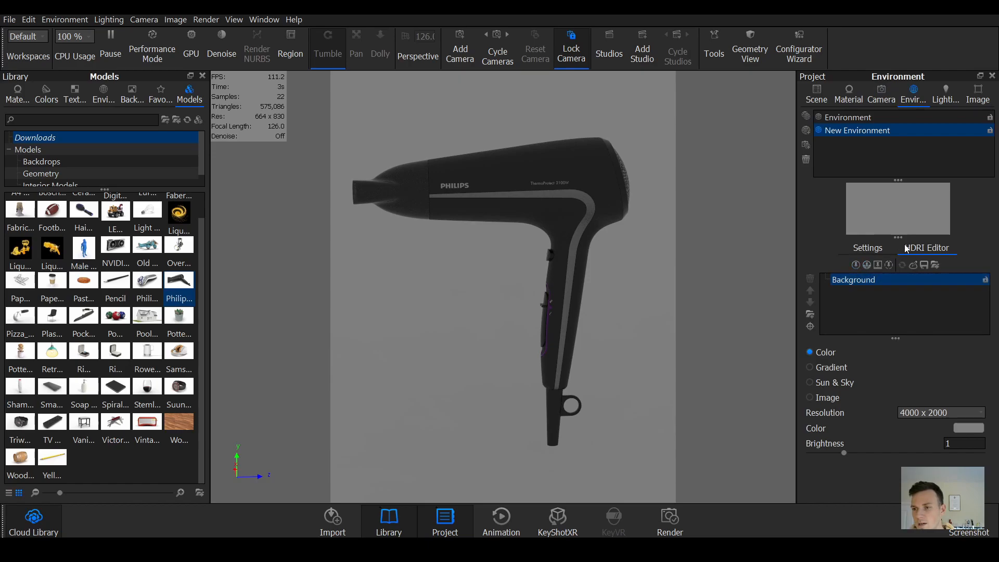
Step: Set the new environment's HDRI background colour to black with a value of 0%
left_click(964, 426)
left_click_drag(871, 474, 832, 475)
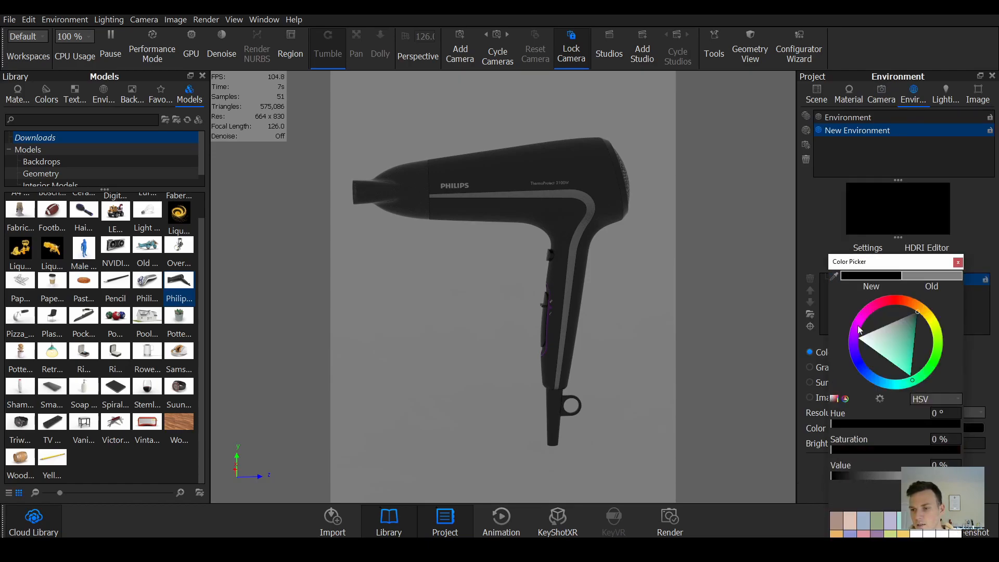
left_click(867, 467)
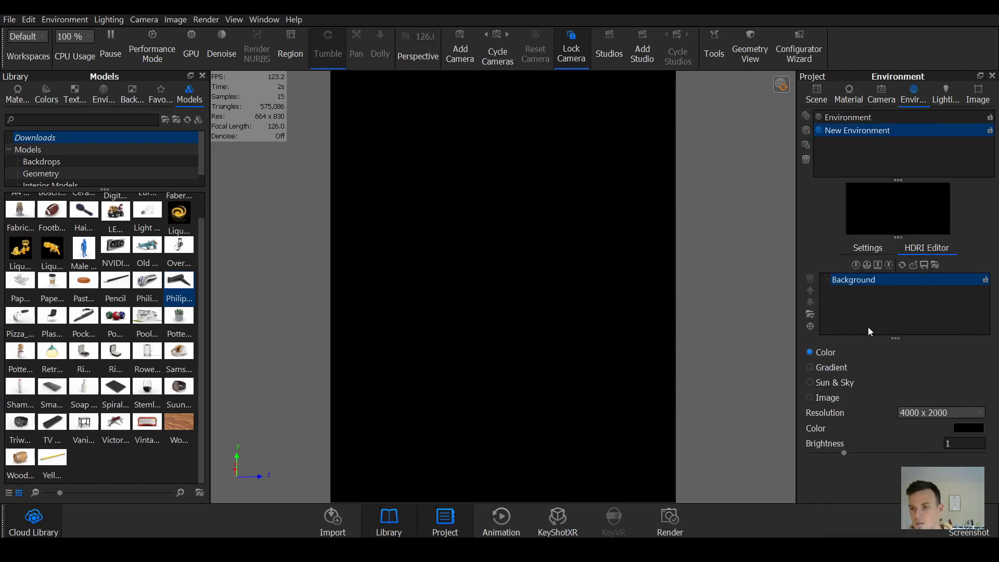
Step: Add a circular light pin, place its highlight along the dryer body's top edge, and reposition it behind the dryer for rim lighting
left_click(852, 264)
left_click_drag(614, 235, 445, 168)
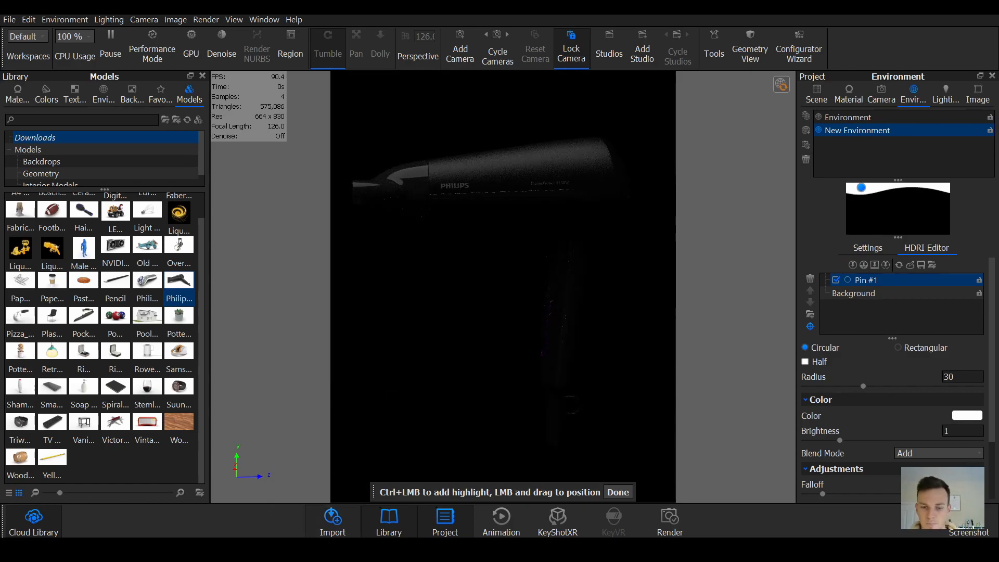
mouse_move(317, 513)
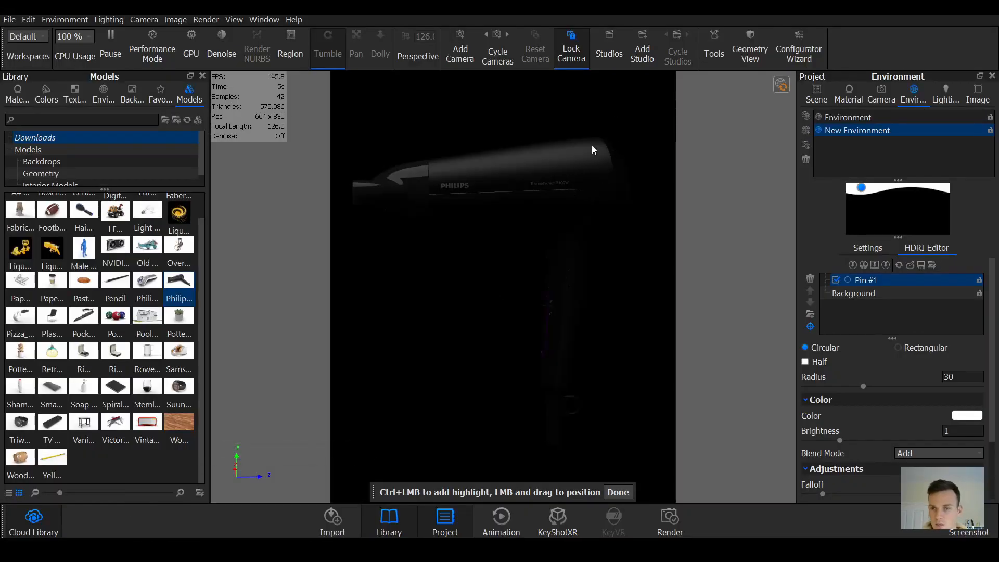
left_click_drag(593, 147, 588, 142)
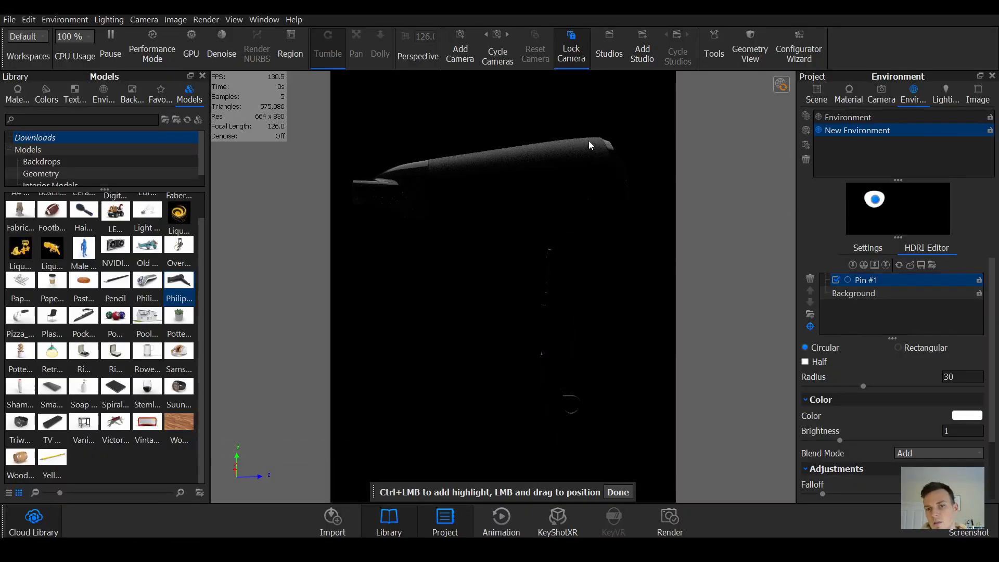
left_click(868, 249)
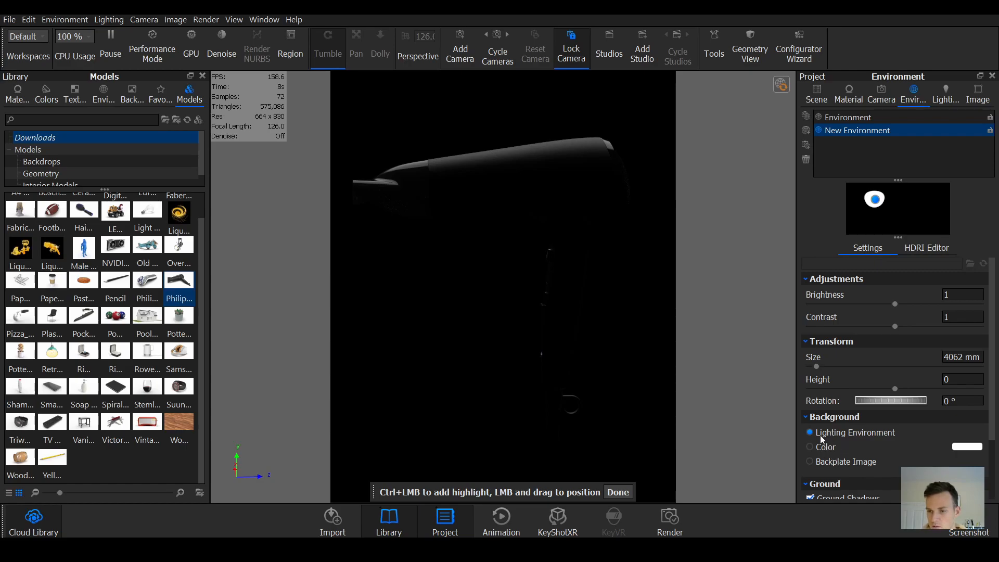
mouse_move(877, 203)
left_mouse_down()
mouse_move(931, 214)
mouse_move(856, 213)
mouse_move(892, 215)
mouse_move(875, 218)
left_mouse_up()
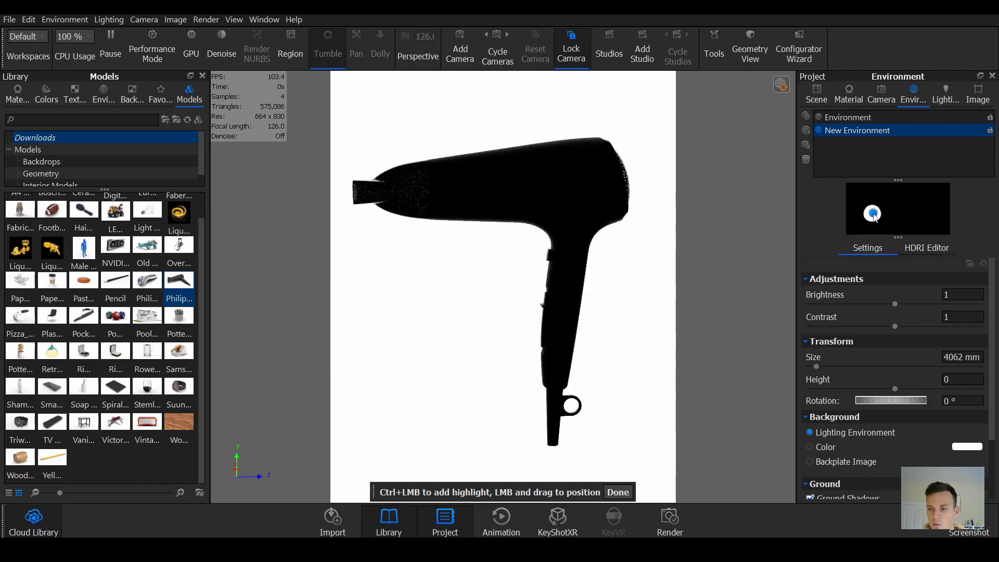
Step: Set the environment's brightness to 1.11 and contrast to 1.086, and use solid black as the scene background
left_click_drag(895, 327, 903, 327)
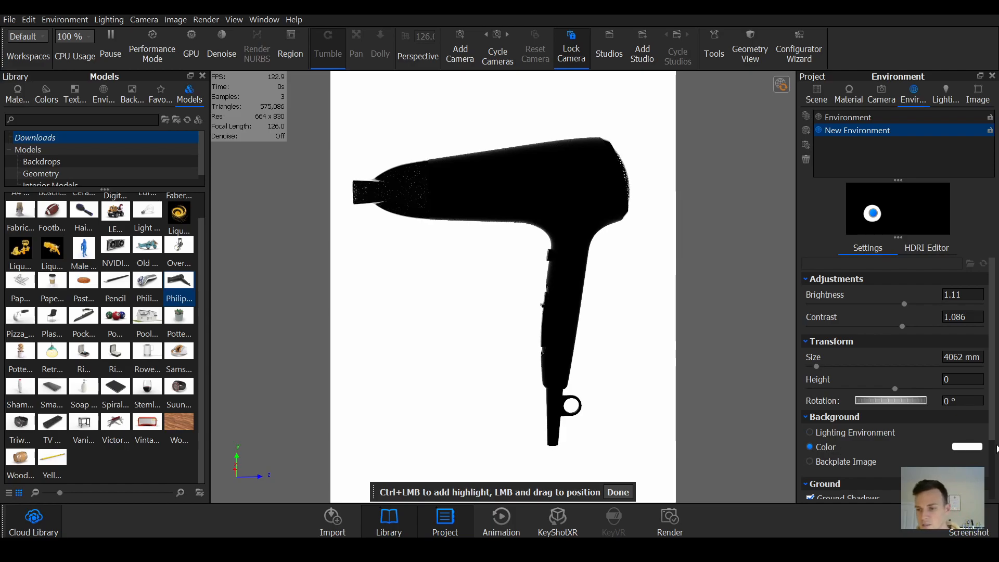
left_click(967, 447)
left_click_drag(803, 325, 789, 326)
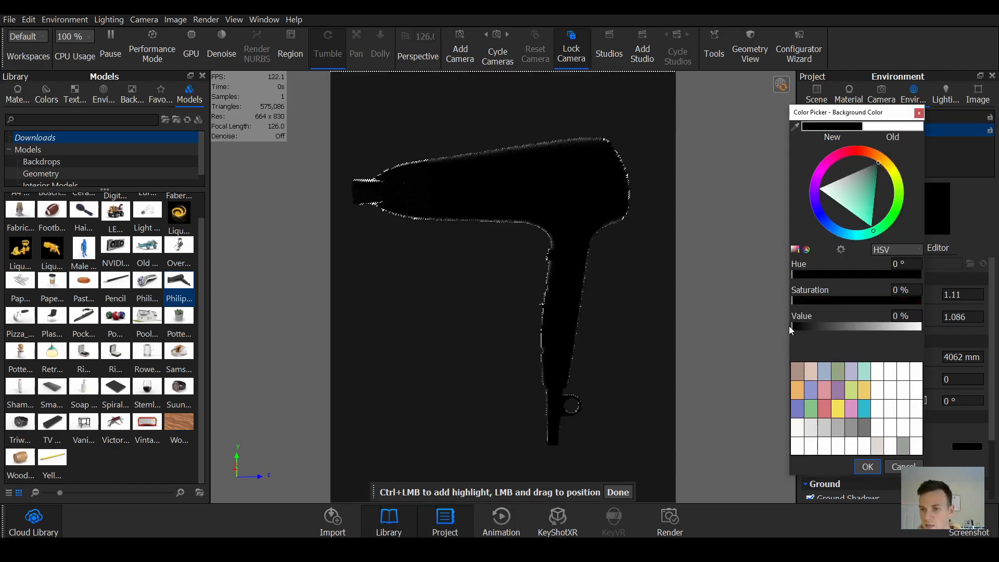
left_click(868, 466)
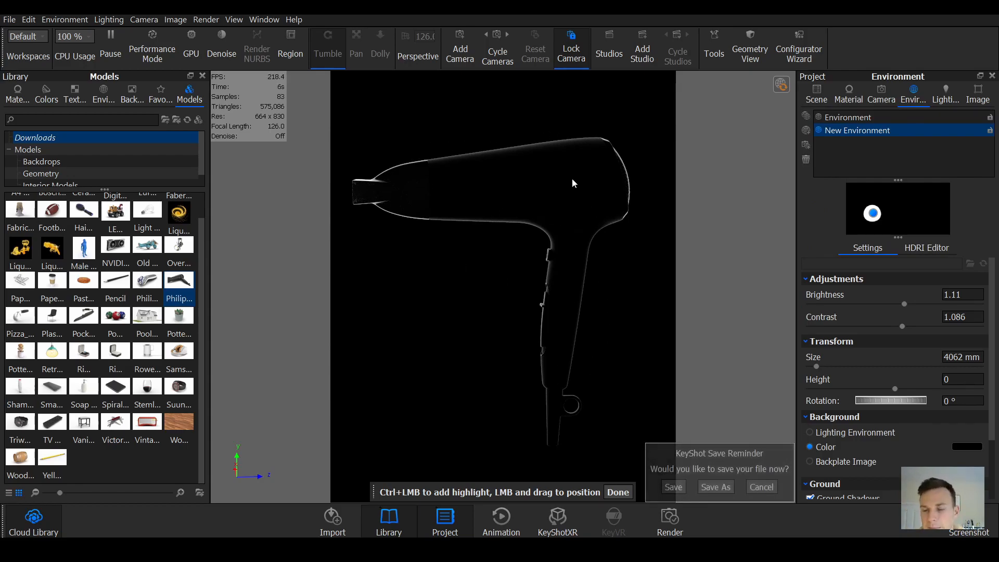
left_click(762, 487)
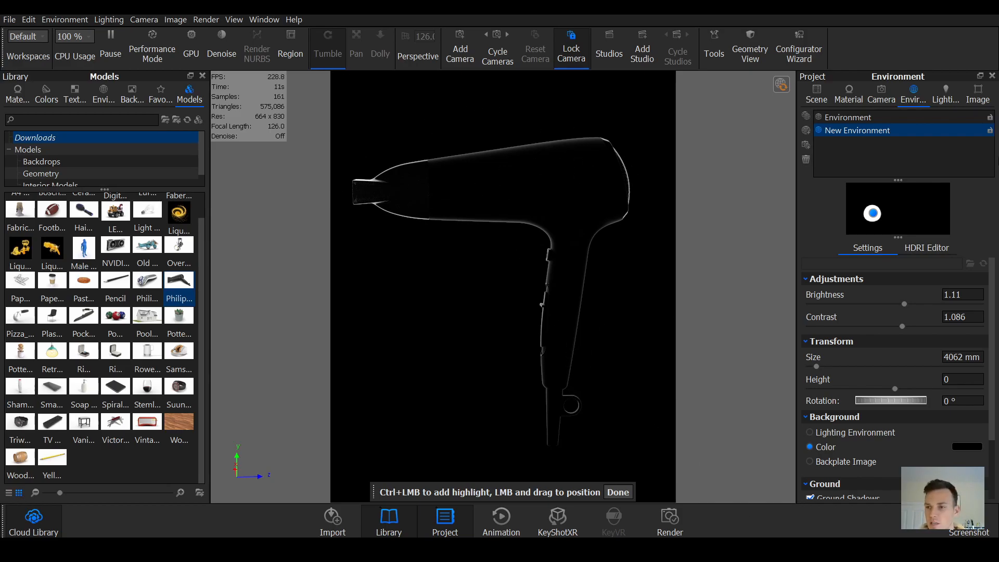
Step: Add a second circular light pin and position its highlight on the upper surface of the dryer body
left_click(925, 248)
left_click(810, 326)
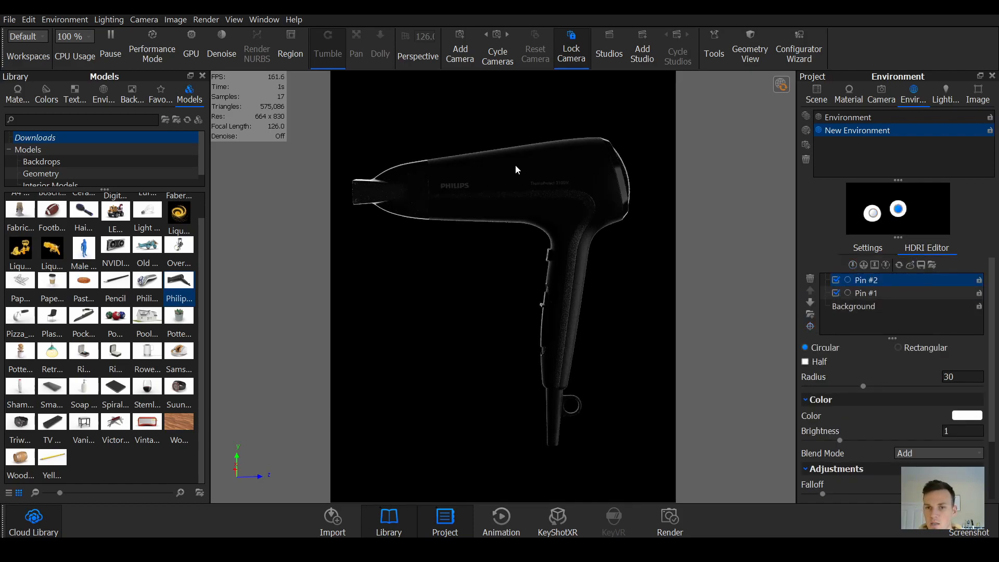
left_click(810, 326)
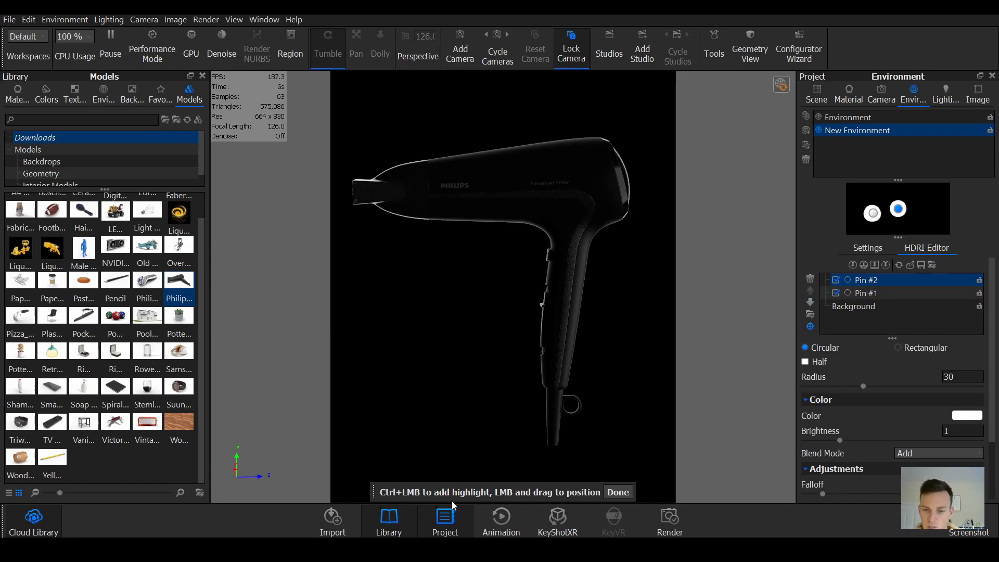
left_click_drag(560, 152, 538, 161)
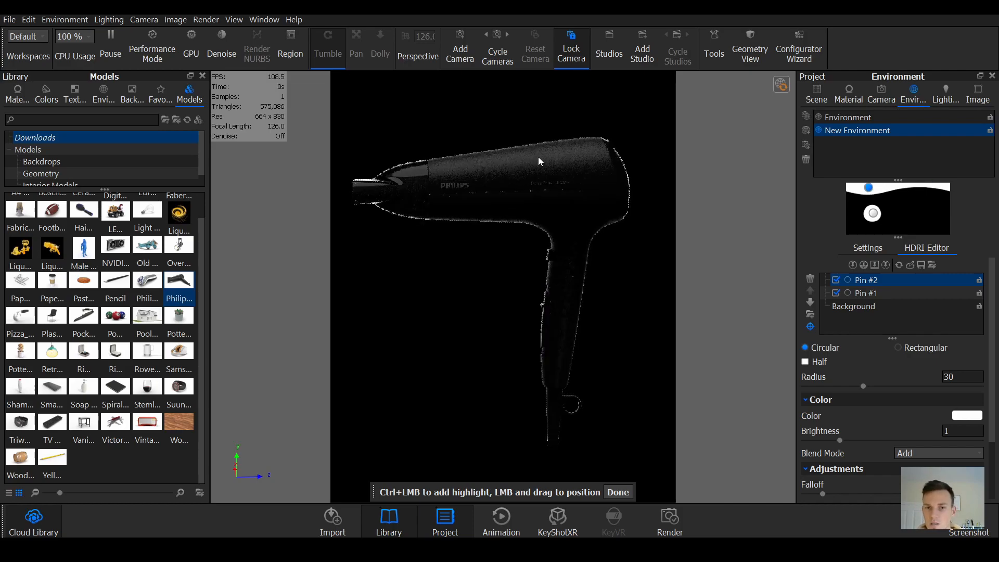
left_click(538, 153)
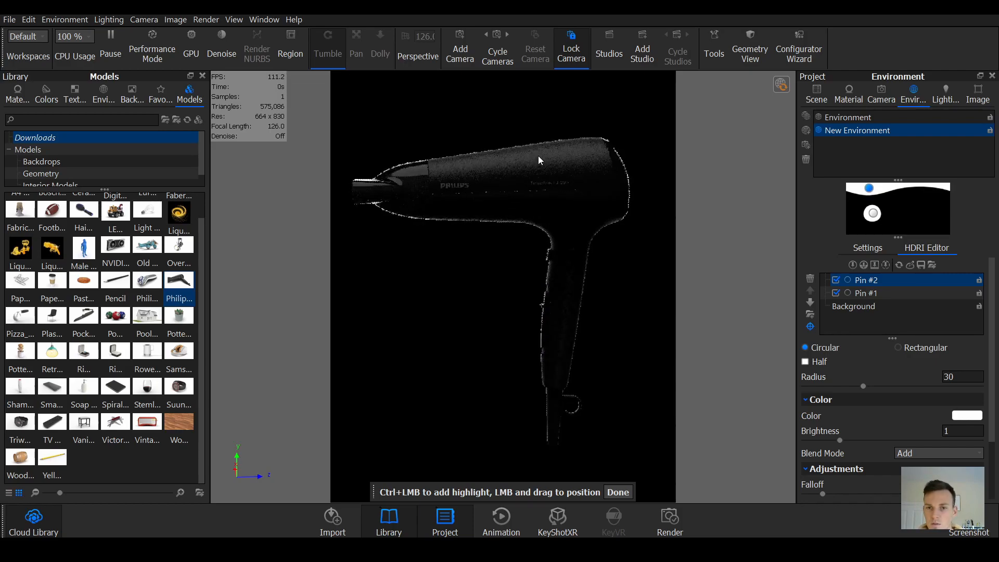
left_click(501, 163)
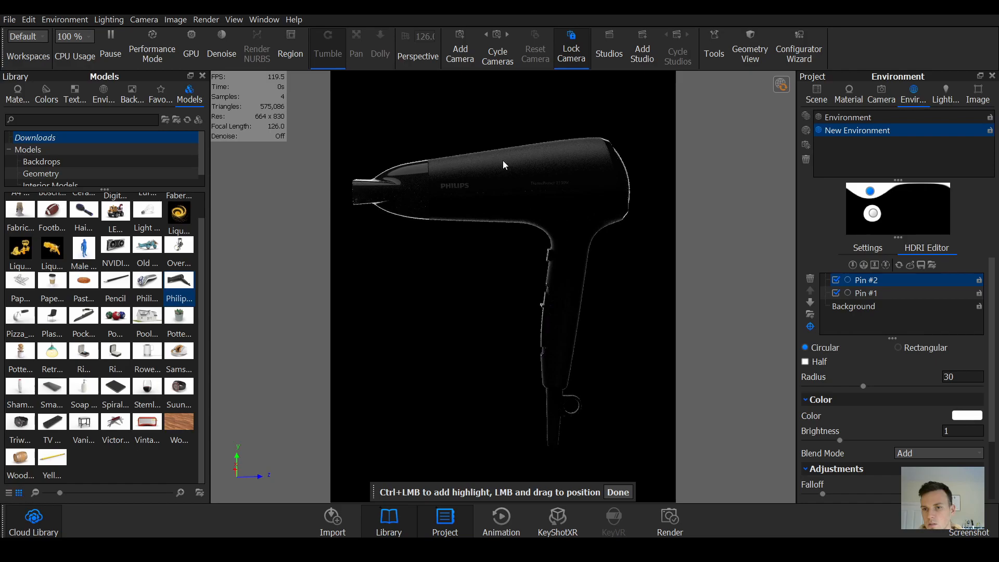
Step: Add a third light pin highlighting the body's underside near the handle, with radius 21.87 and brightness 3.515
left_click(853, 265)
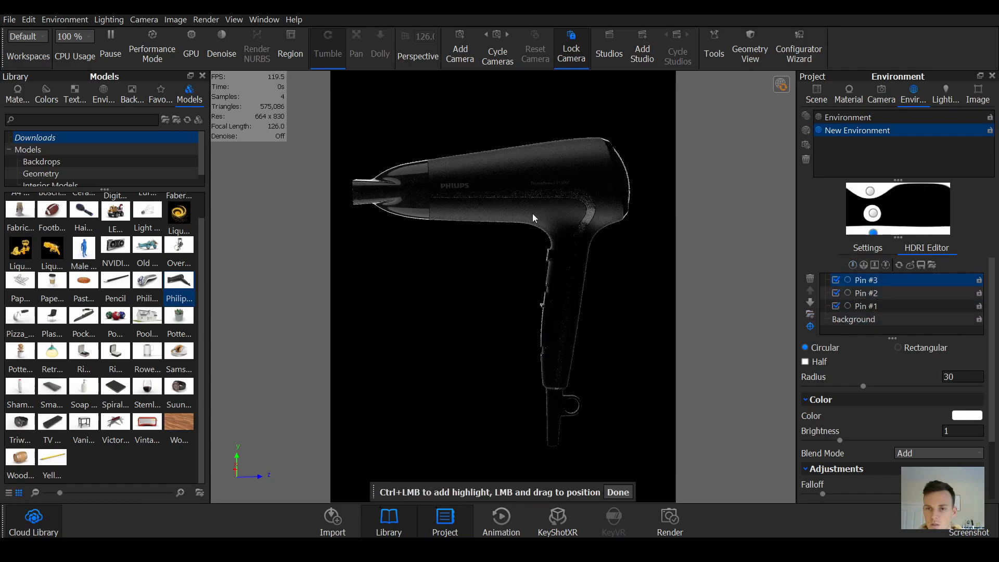
left_click(545, 210)
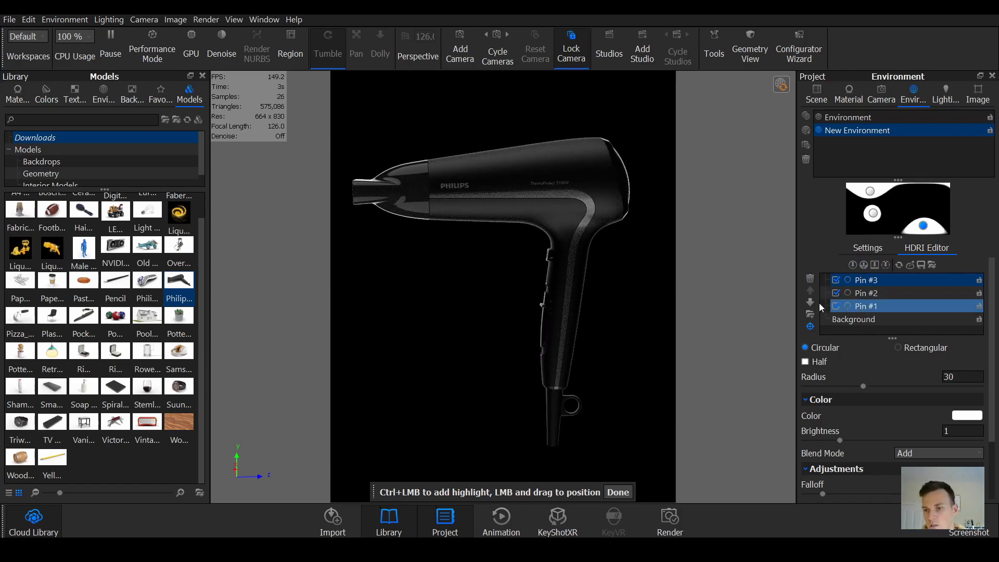
left_click_drag(863, 387, 906, 387)
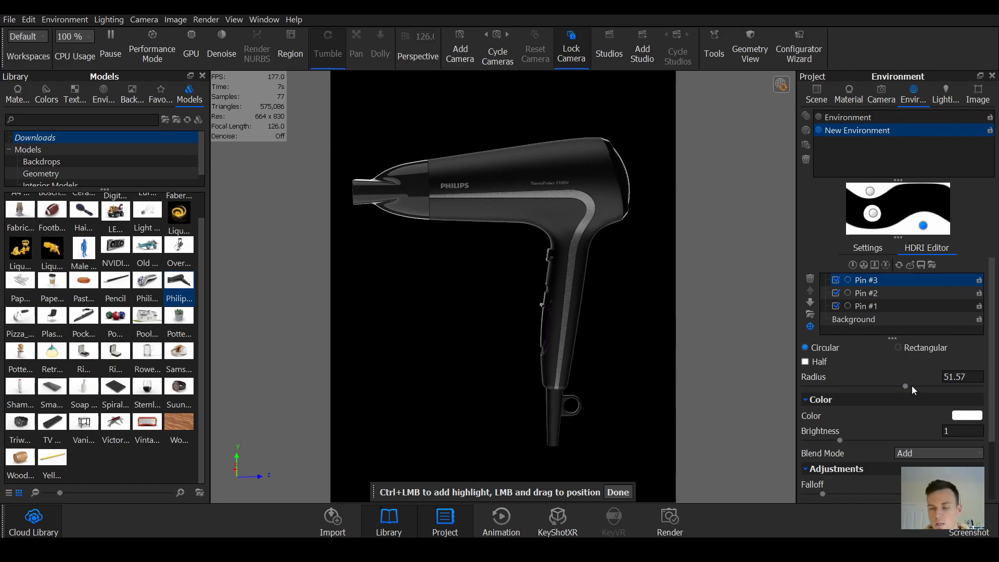
left_click_drag(906, 385, 885, 385)
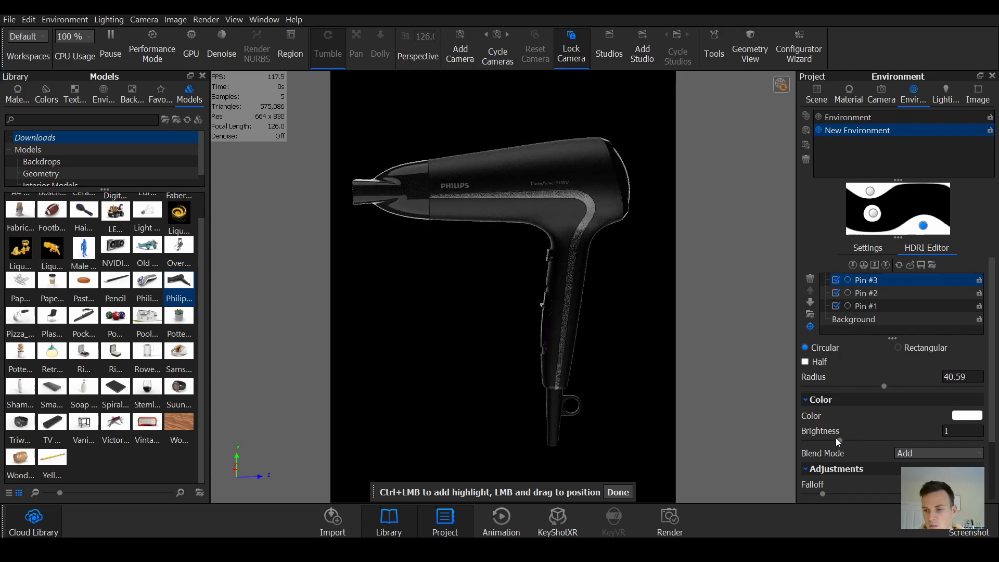
left_click_drag(841, 439, 883, 439)
left_click_drag(884, 386, 848, 387)
left_click_drag(883, 440, 928, 440)
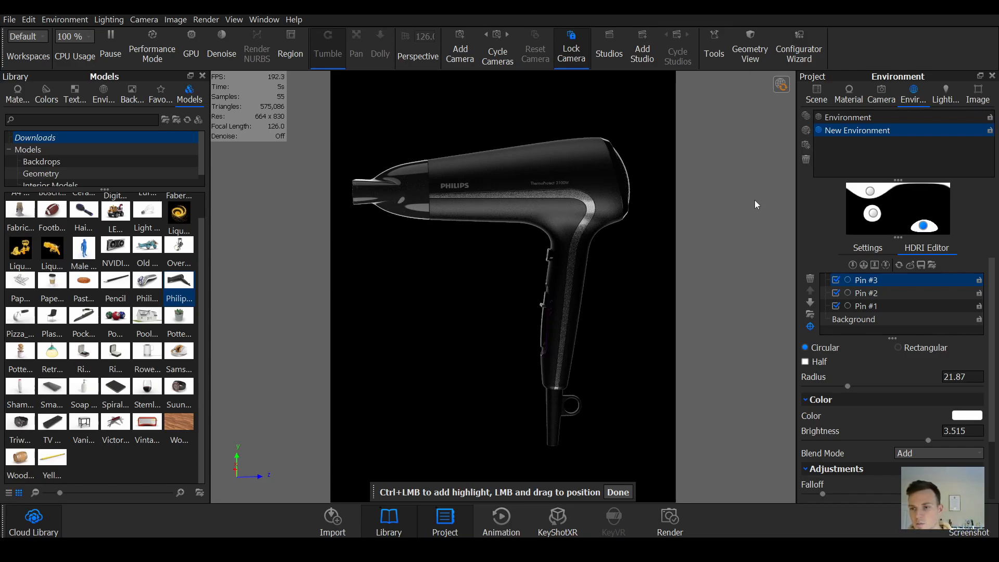
Step: Toggle Pin #1 and Pin #2 off and on to compare their effect on the dryer
left_click(873, 214)
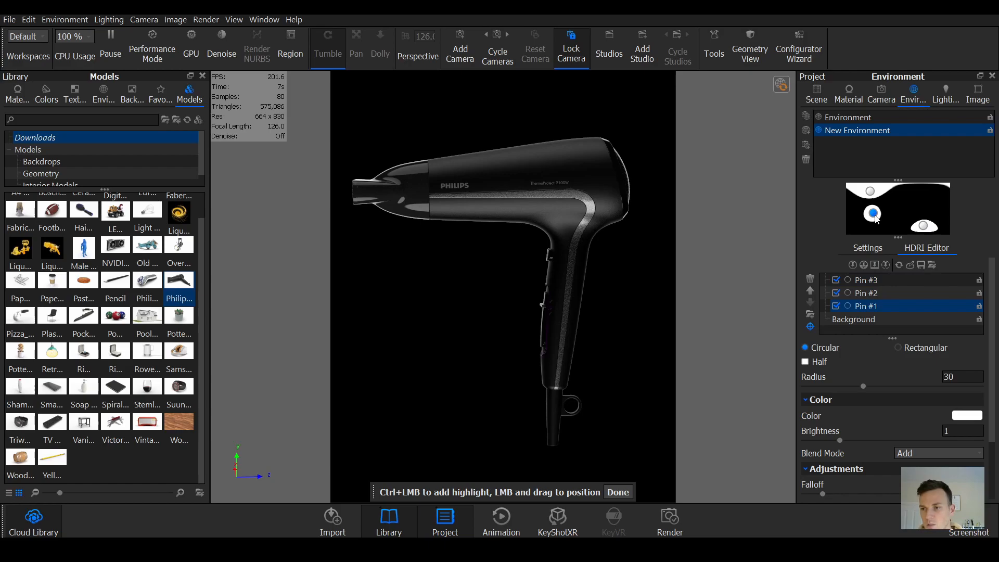
left_click(836, 306)
left_click(836, 306)
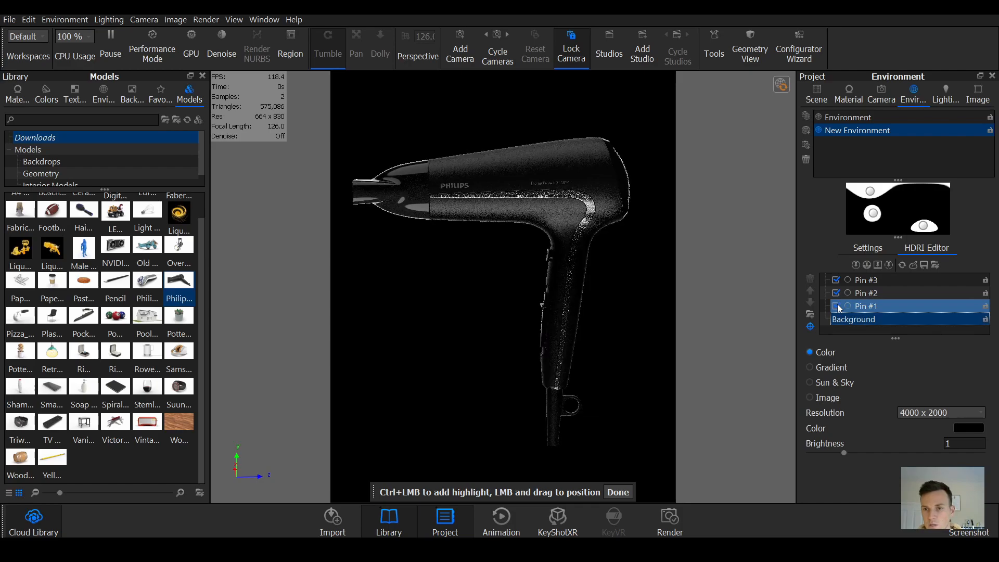
left_click(835, 295)
left_click(835, 295)
left_click(836, 295)
Step: Set Pin #2's brightness to 1.915 and radius to 49.41, increase its falloff, and shift it slightly lower in the HDRI
left_click(859, 295)
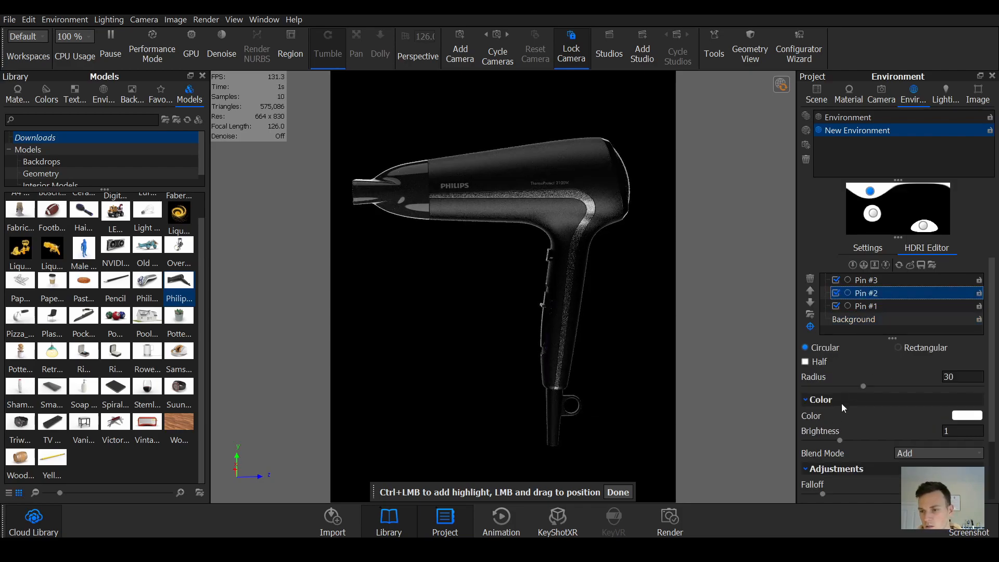
left_click_drag(841, 441, 872, 441)
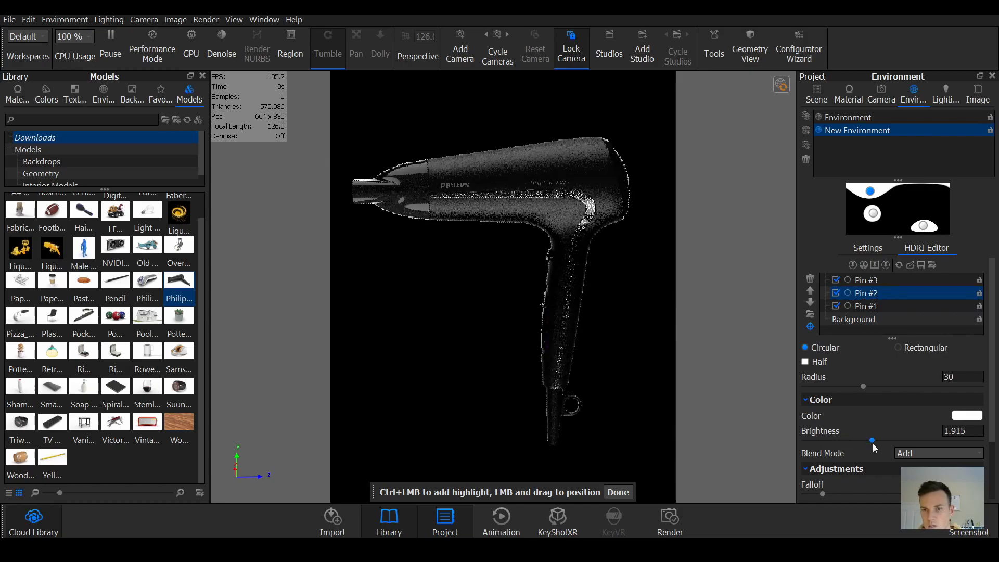
mouse_move(864, 386)
left_mouse_down()
mouse_move(899, 387)
mouse_move(883, 392)
left_mouse_up()
left_click_drag(824, 494, 899, 494)
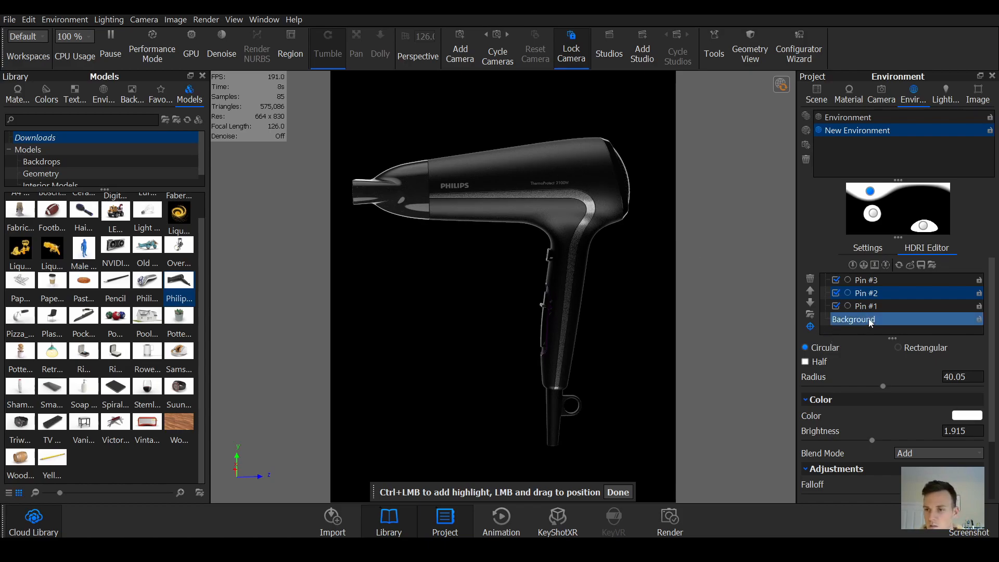
left_click_drag(883, 387, 902, 388)
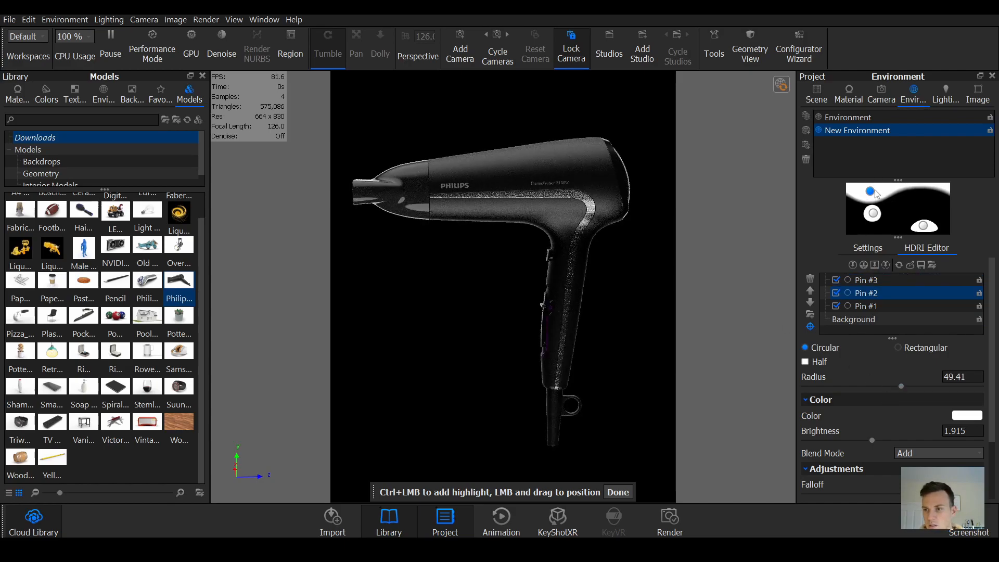
left_click_drag(871, 191, 872, 195)
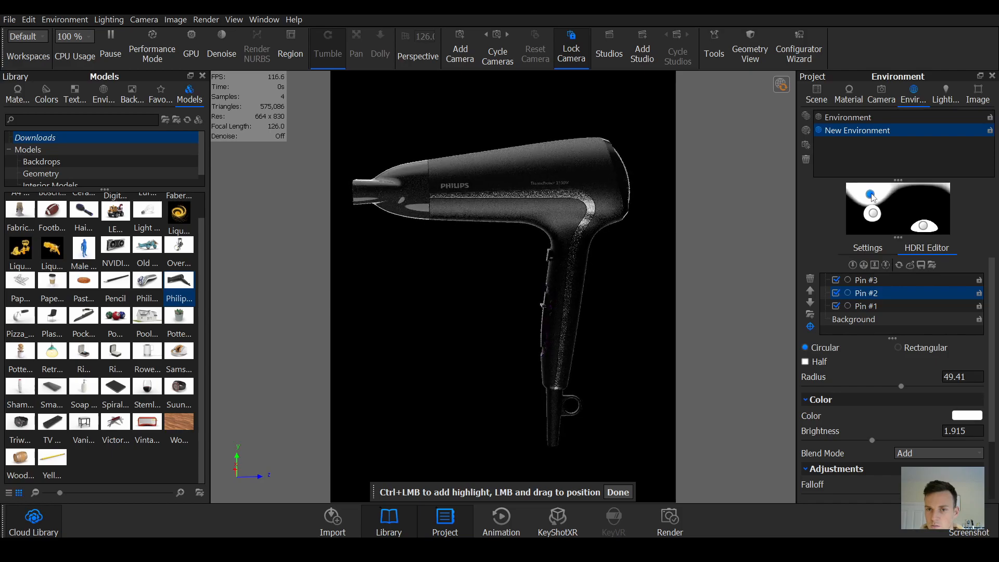
Step: Add a fourth and a fifth circular light pin highlighting the handle, and set the fifth pin's brightness to 0.61
left_click(853, 265)
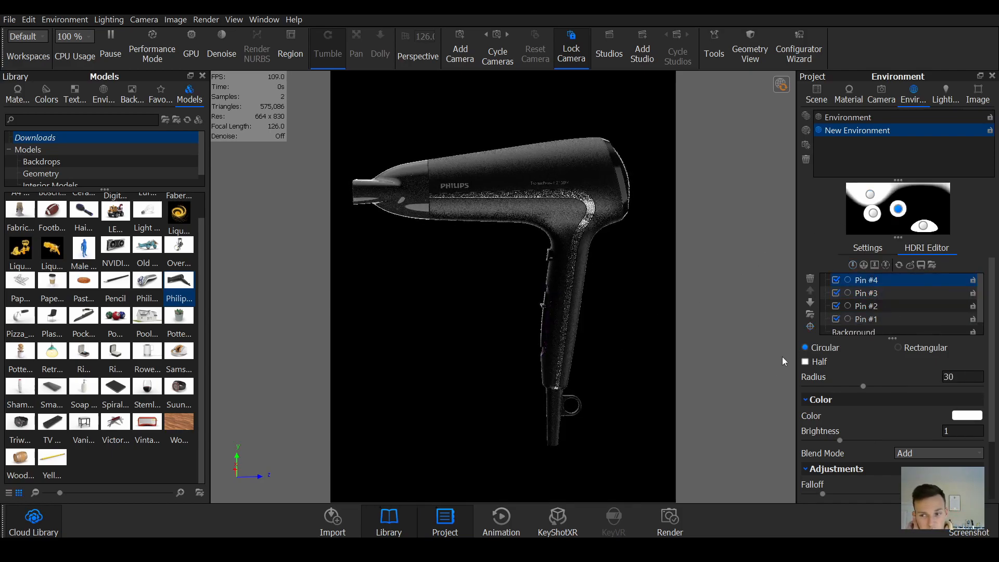
left_click(551, 307)
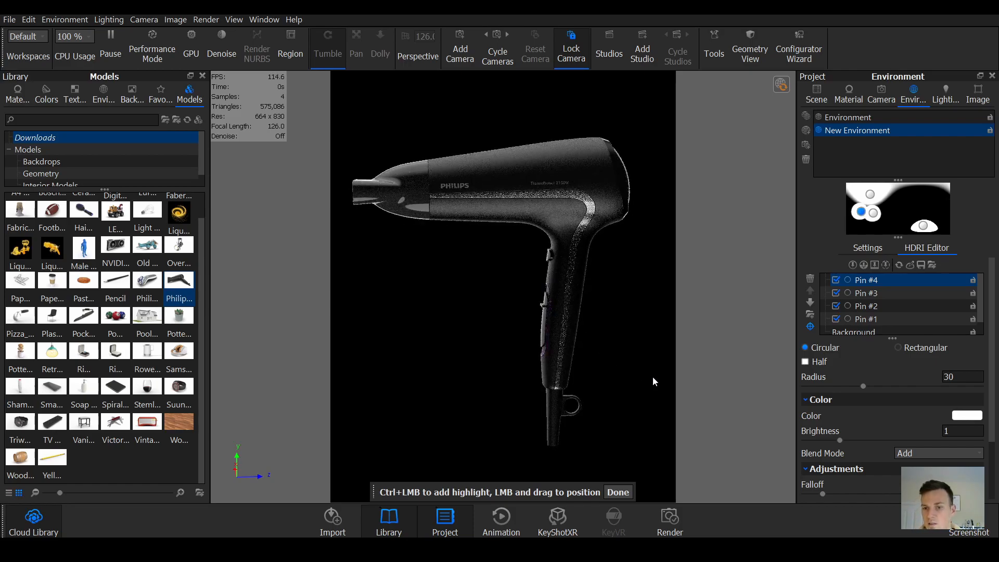
left_click(853, 265)
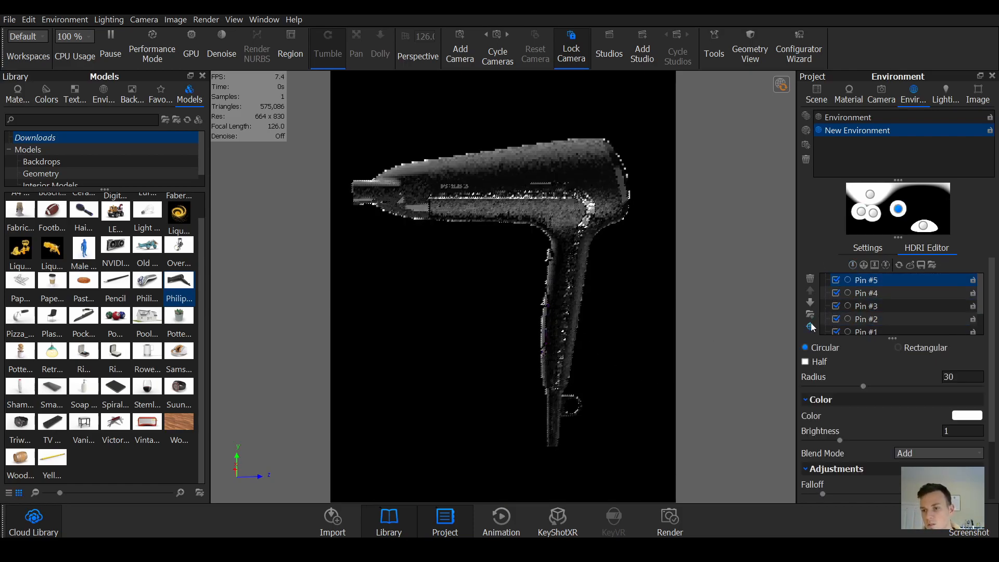
left_click_drag(580, 285, 564, 273)
left_click(623, 193)
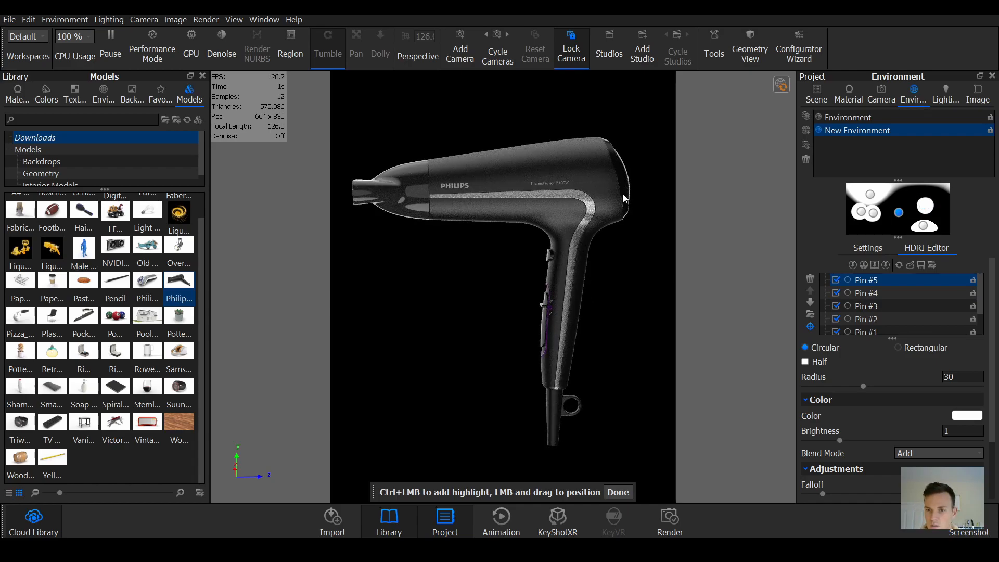
left_click(619, 168)
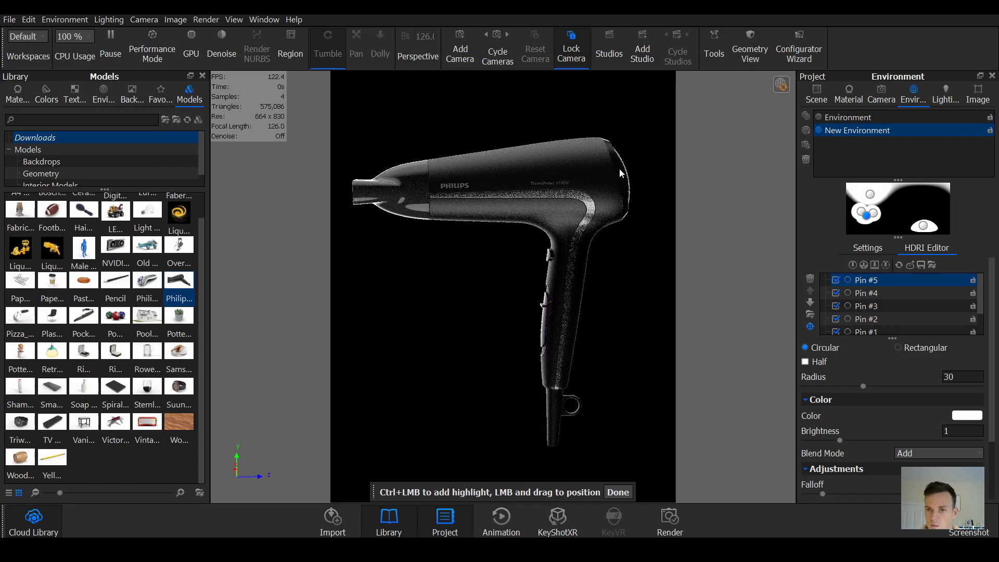
left_click(558, 313)
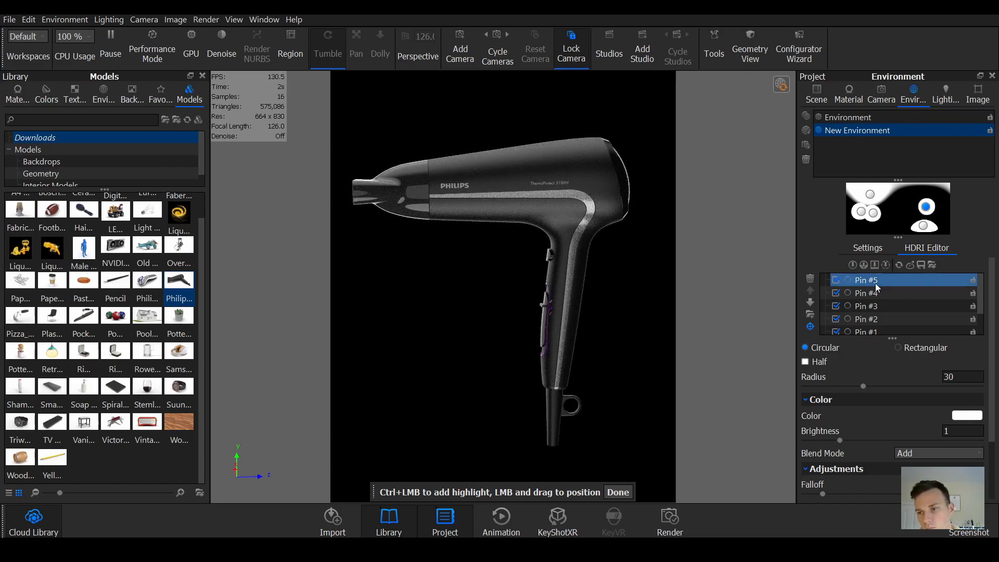
left_click_drag(842, 442, 827, 441)
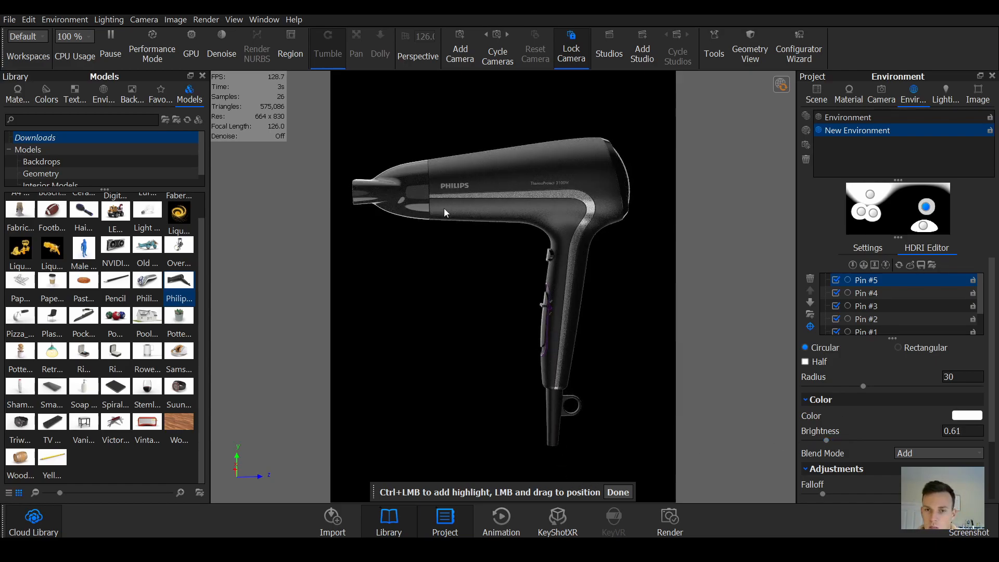
Step: Switch the Default image style to Photographic, with exposure 0.268 EV and contrast 0.384
left_click(978, 95)
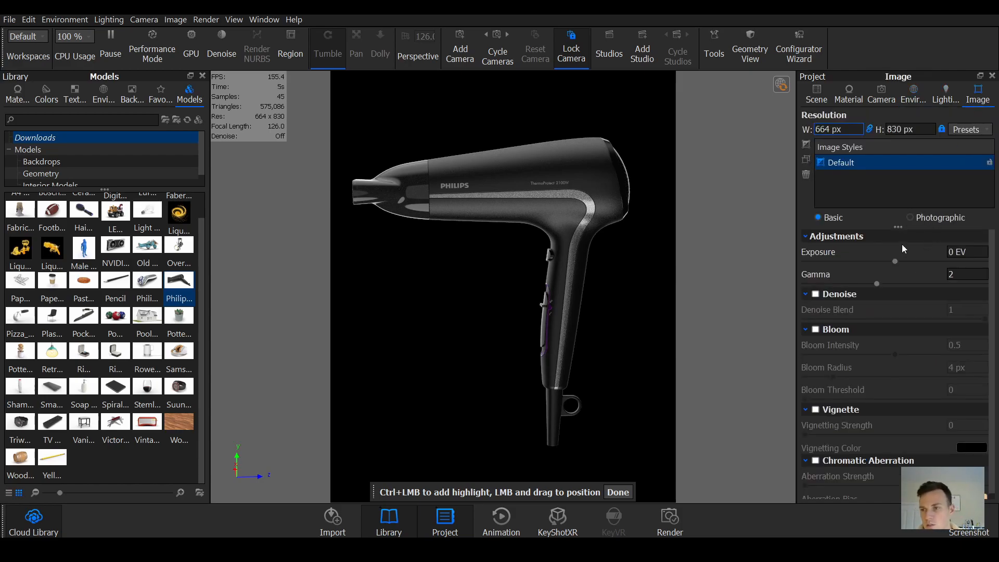
left_click(911, 218)
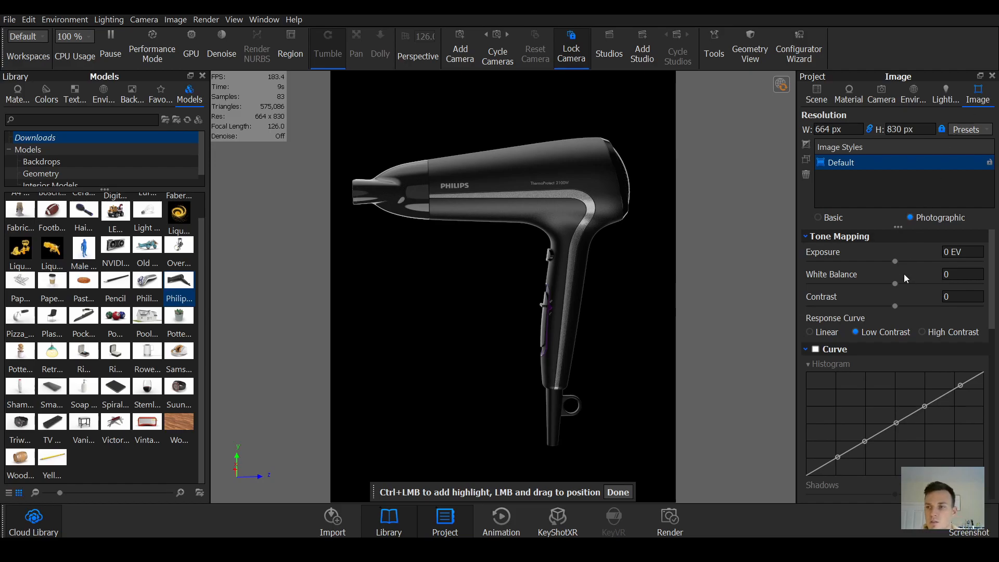
mouse_move(896, 263)
left_mouse_down()
mouse_move(879, 261)
mouse_move(905, 266)
left_mouse_up()
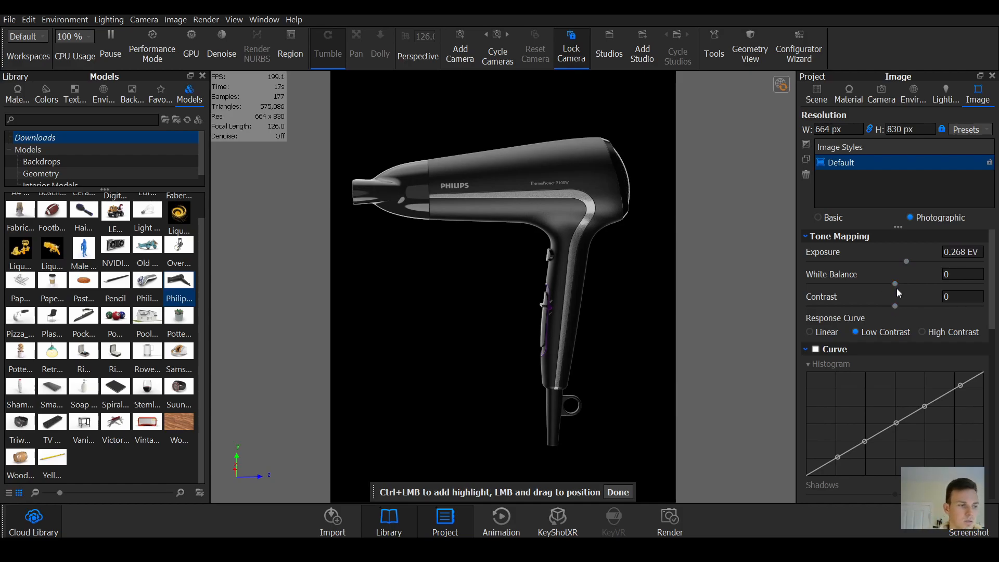
left_click_drag(895, 307, 929, 318)
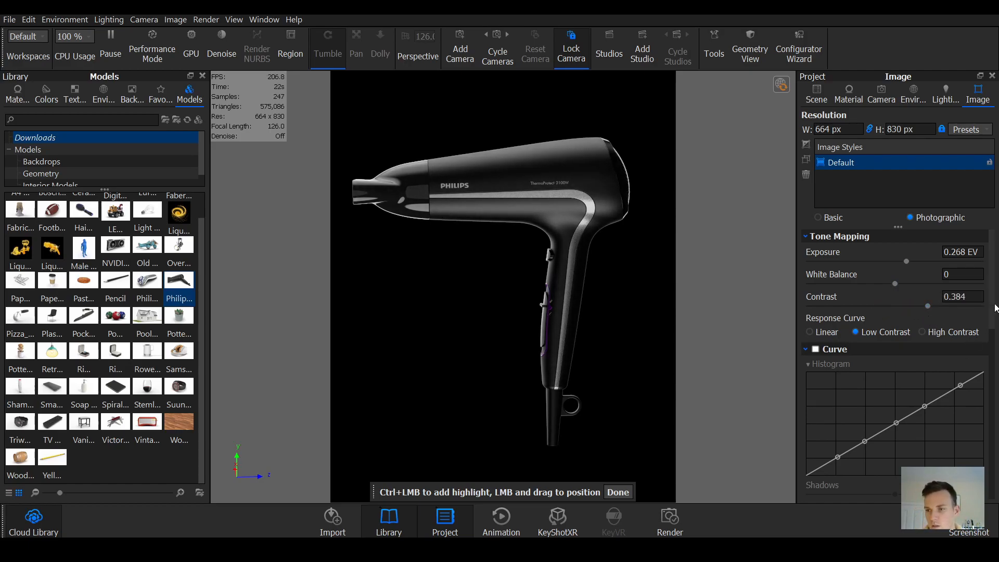
Step: Compare the Linear, Low Contrast and High Contrast response curves on the render, ending on High Contrast
scroll(995, 308, "down", 3)
left_click(821, 257)
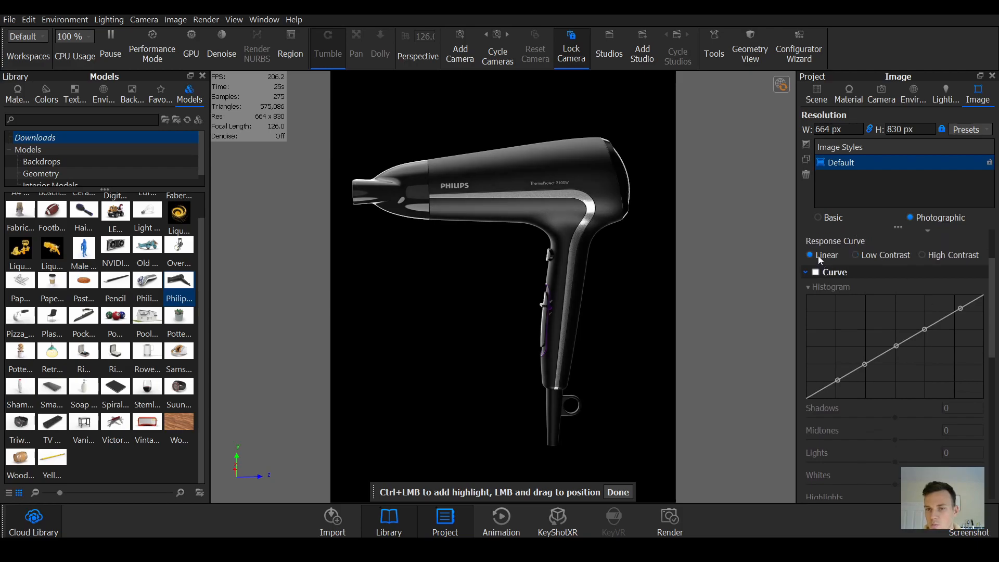
left_click(932, 257)
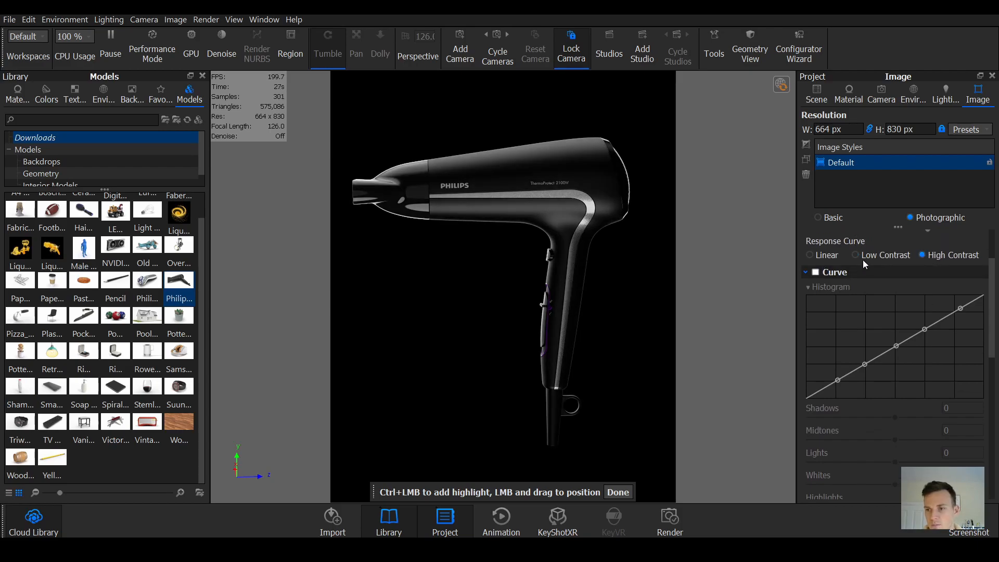
left_click(863, 261)
left_click(924, 254)
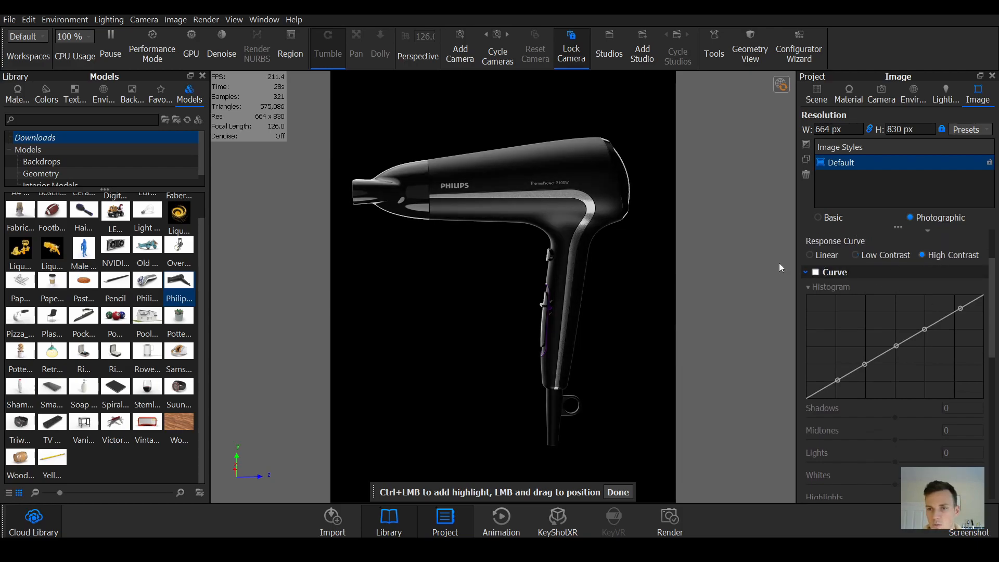
left_click(826, 257)
left_click(923, 255)
Step: Set the exposure to 0.732 EV and the response curve to Low Contrast
scroll(911, 262, "up", 3)
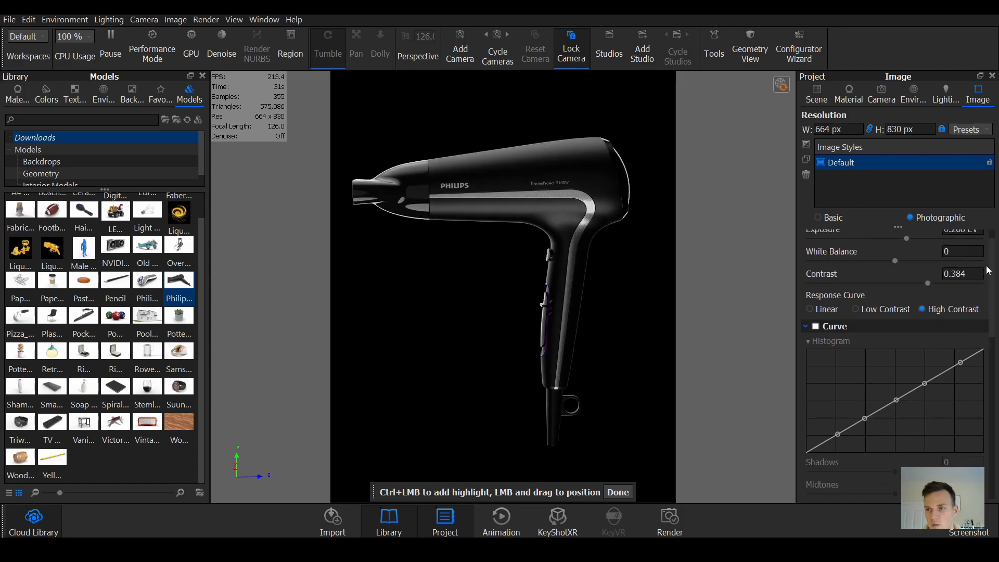
left_click_drag(908, 264, 929, 266)
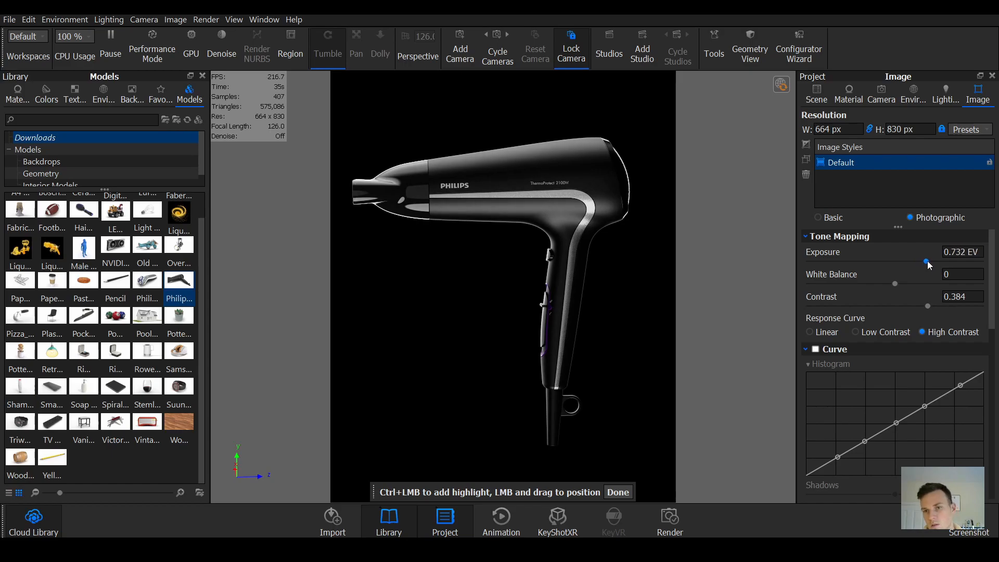
left_click(887, 333)
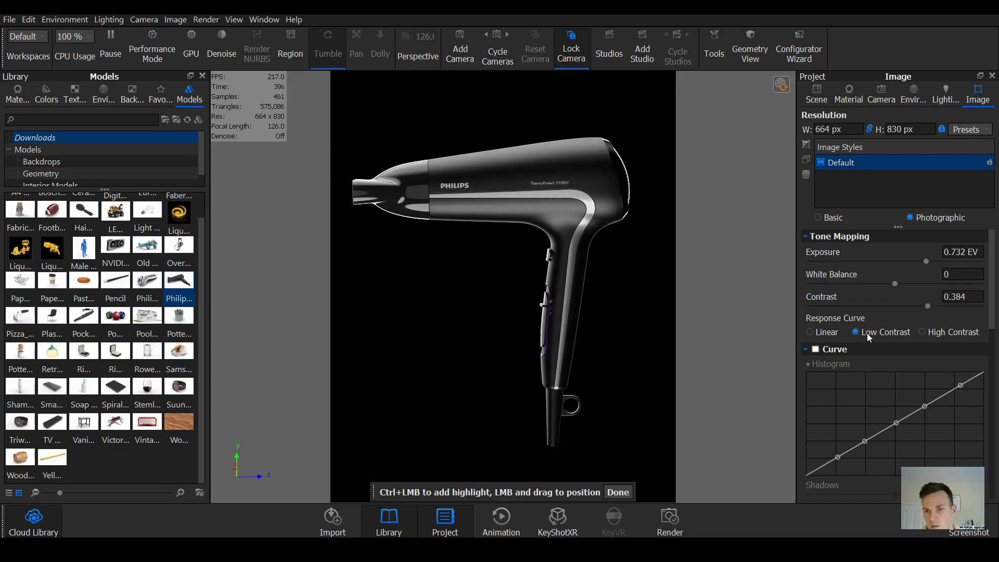
Step: Enable the image curve adjustment, set Shadows to -0.08 and Midtones to -0.012, and raise the Whites
left_click_drag(993, 306, 992, 359)
scroll(838, 293, "up", 2)
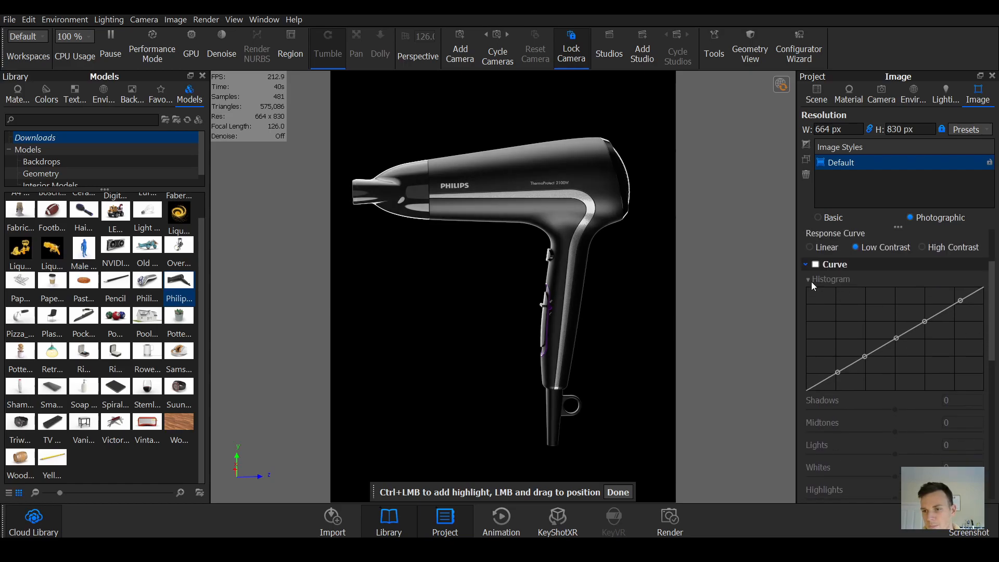
left_click(816, 264)
scroll(970, 323, "down", 4)
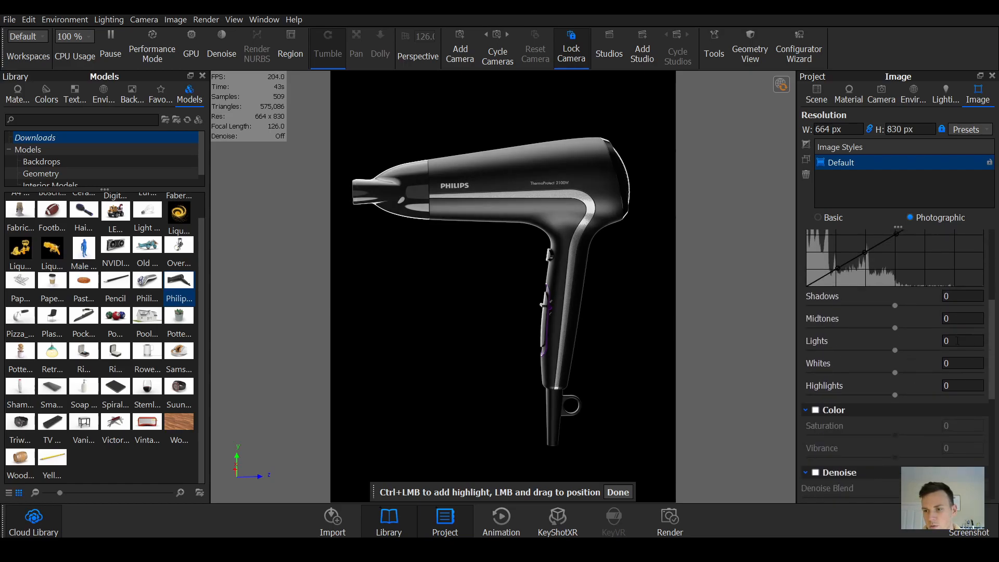
left_click_drag(894, 306, 895, 328)
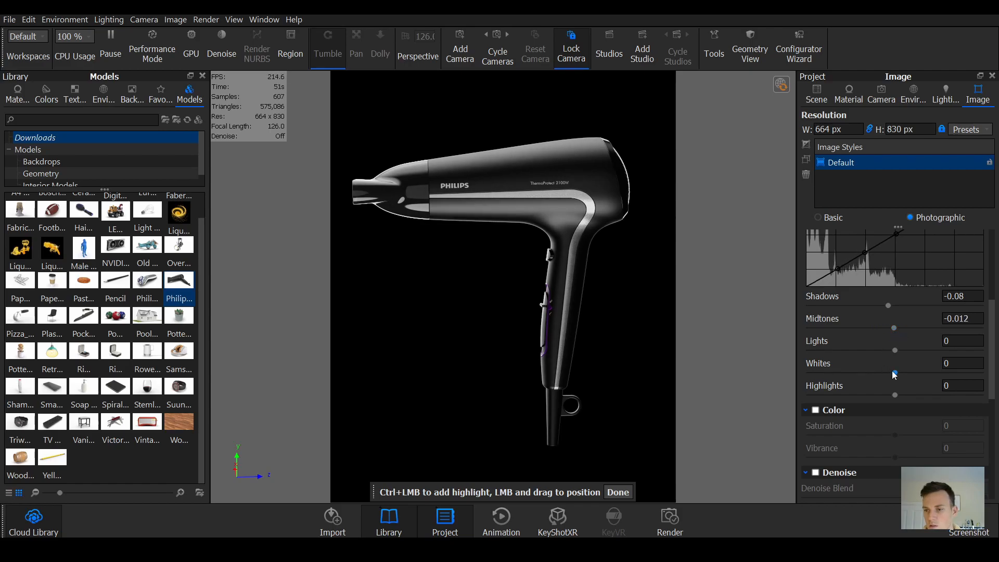
left_click_drag(894, 373, 919, 372)
scroll(918, 375, "down", 5)
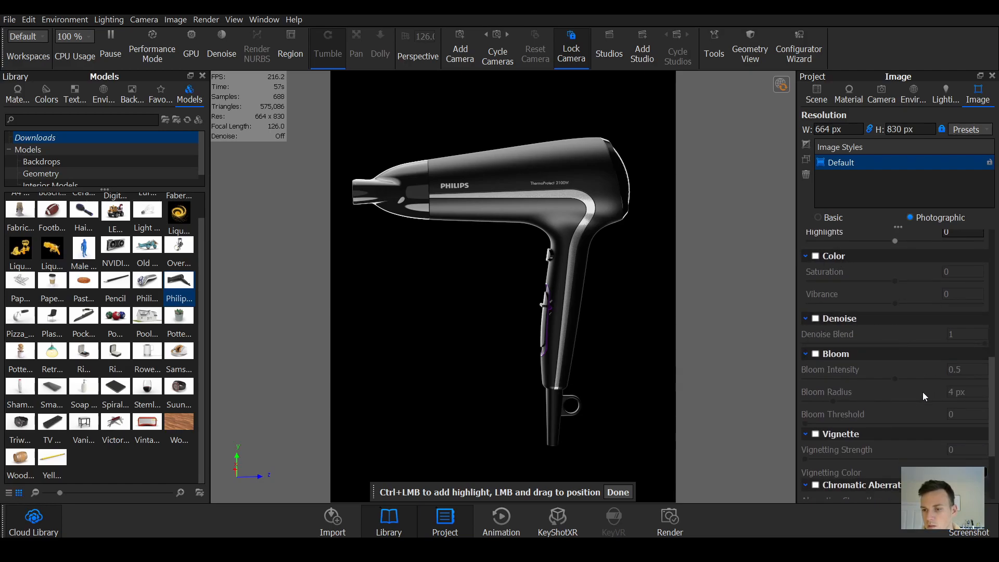
scroll(994, 432, "down", 2)
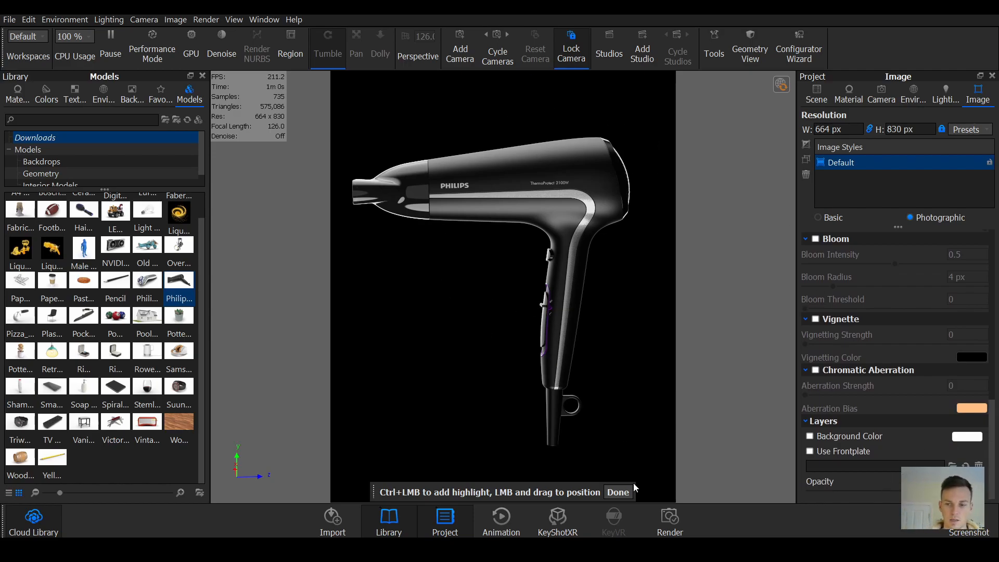
Step: Finish highlight placement and switch the view to Camera 2
left_click(618, 493)
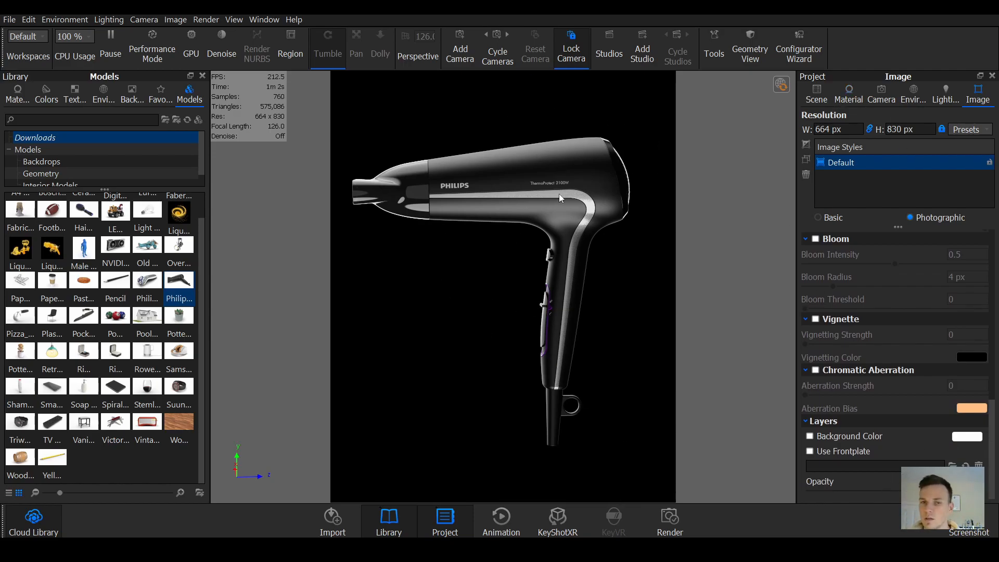
left_click(889, 95)
left_click(849, 143)
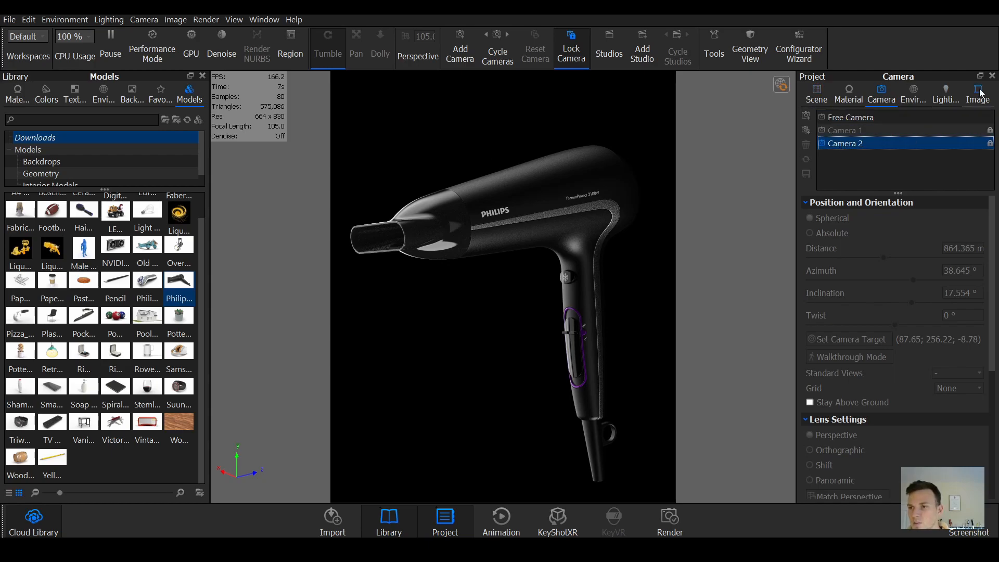
Step: Add another new environment for this camera view and set its HDRI background color to black
left_click(913, 94)
left_click(806, 129)
double_click(905, 144)
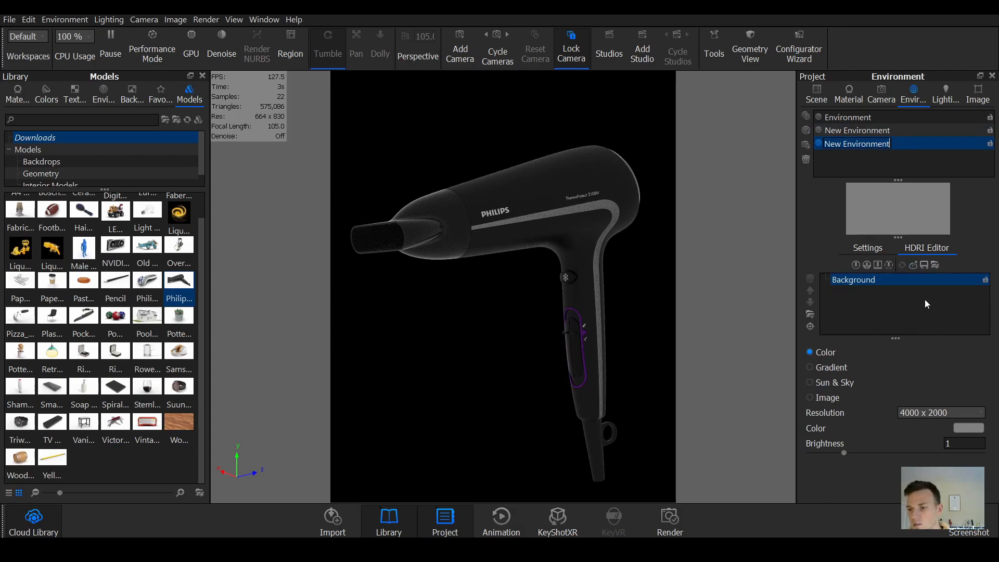
left_click(960, 427)
left_click_drag(845, 324, 791, 326)
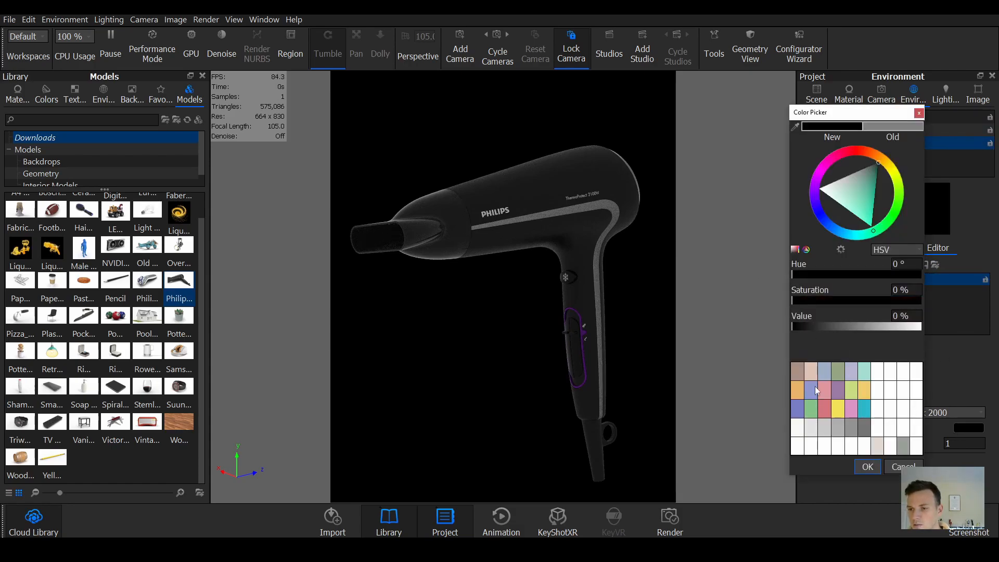
left_click(867, 467)
Step: Add two circular light pins, one highlighting the dryer's upper edge near the nozzle and one the lower edge behind it
left_click(856, 265)
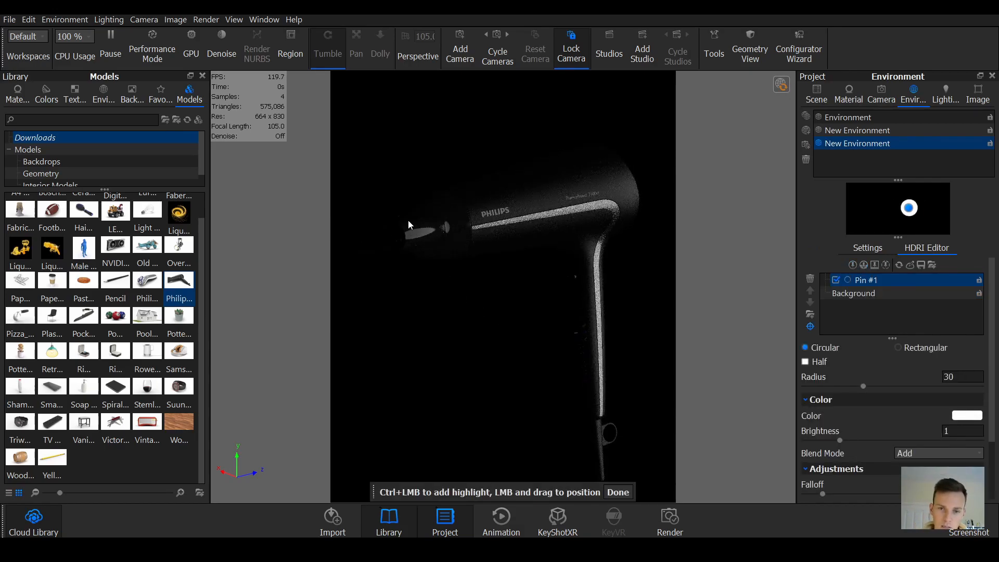
left_click(408, 220)
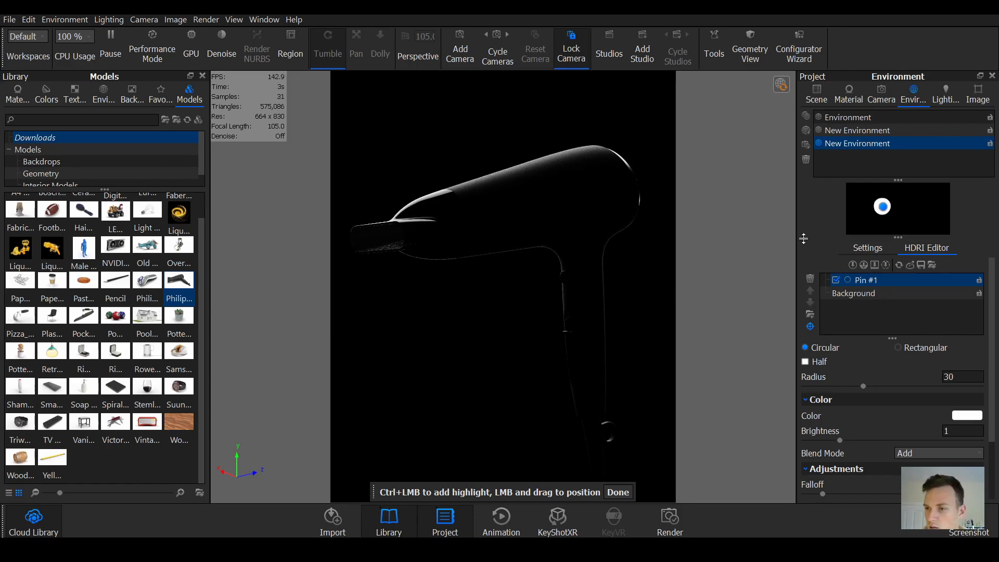
left_click(853, 266)
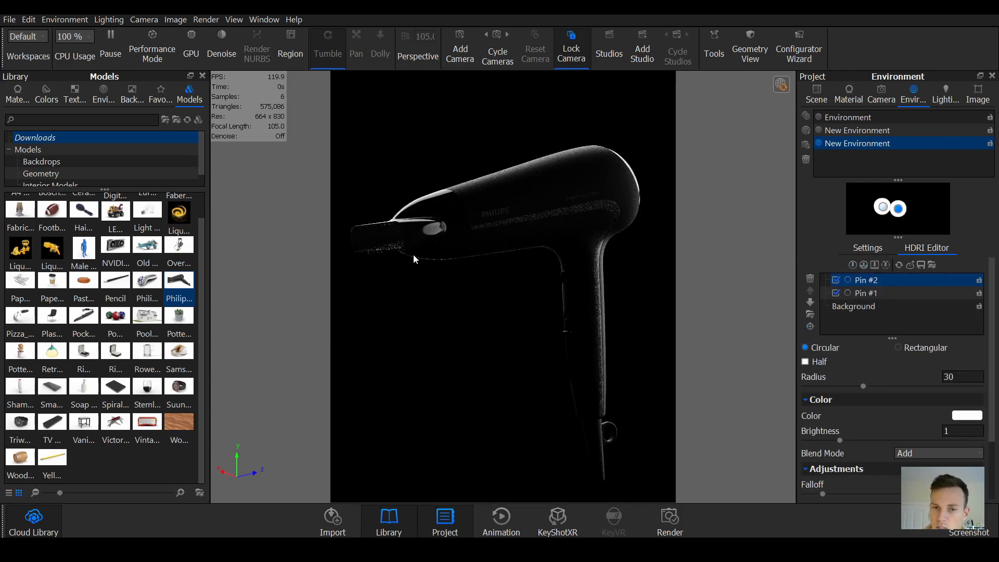
left_click(810, 327)
left_click_drag(395, 249, 438, 262)
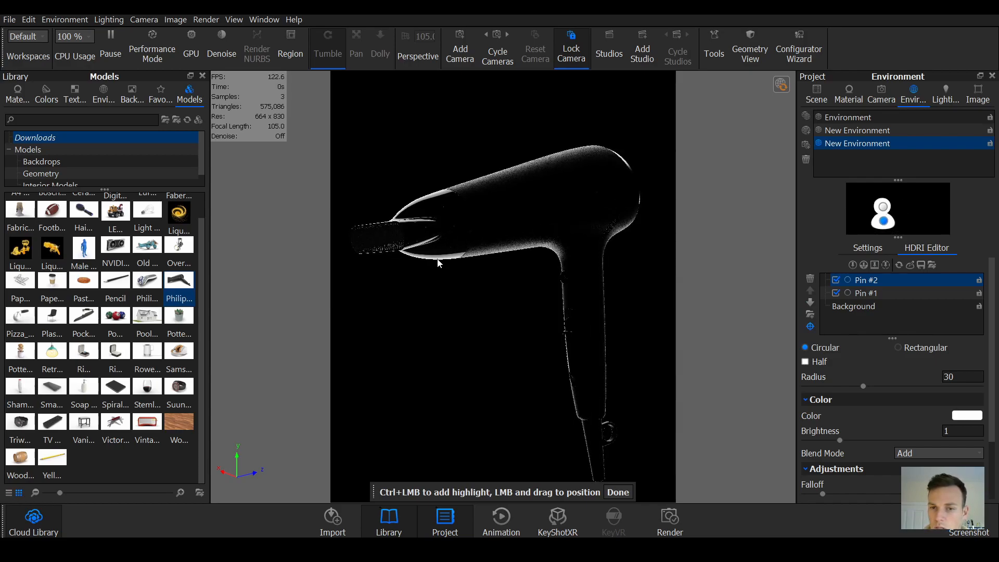
Step: Add a third circular light pin highlighting the side of the dryer body above the silver stripe, with radius 50.49
left_click(852, 266)
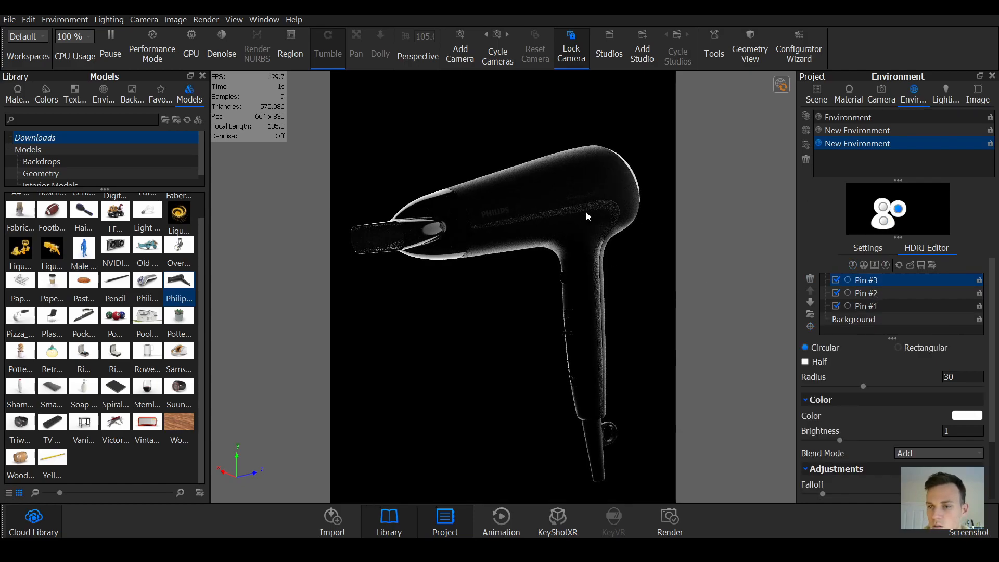
left_click(811, 326)
left_click(564, 194)
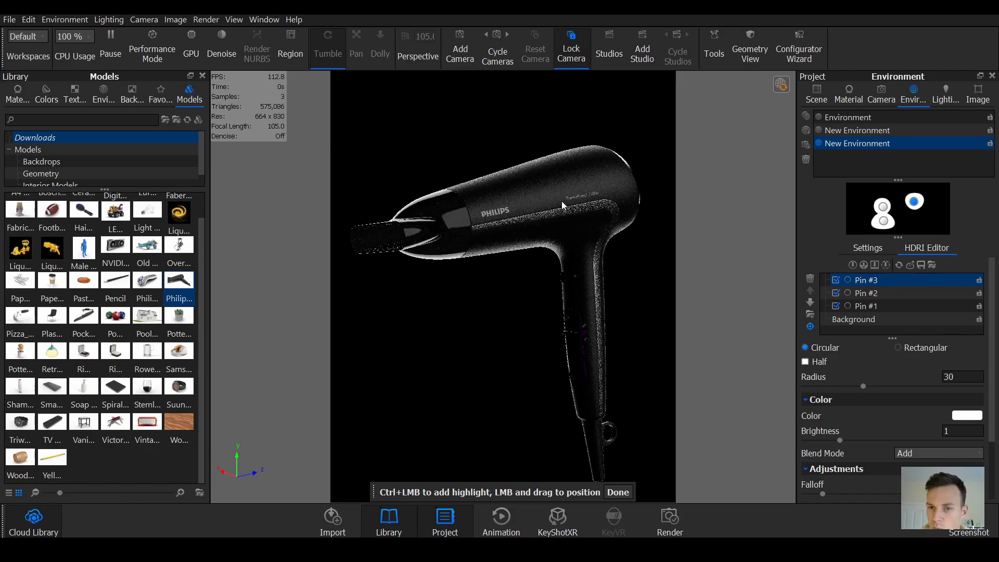
left_click(547, 209)
left_click_drag(546, 210, 548, 197)
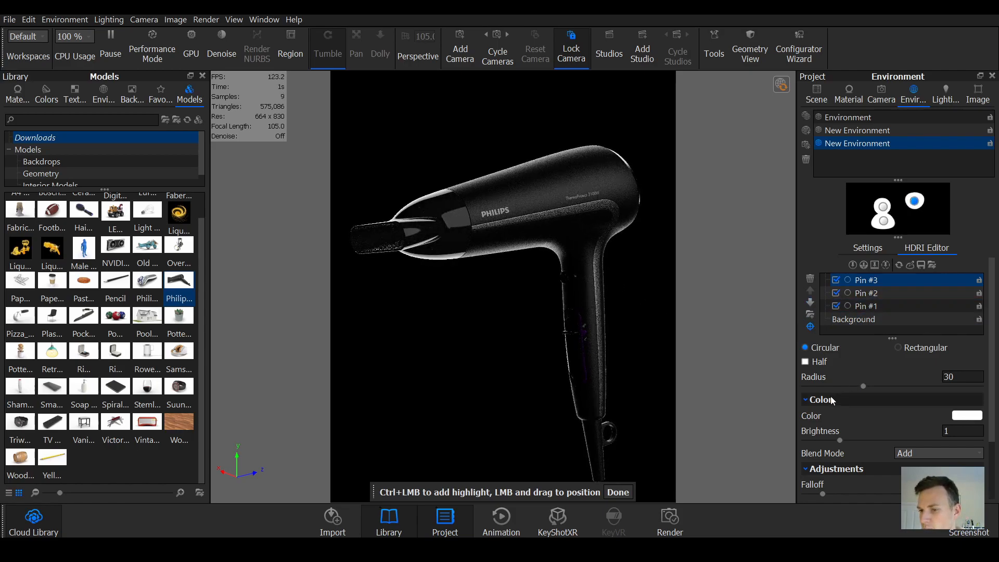
left_click_drag(864, 387, 904, 394)
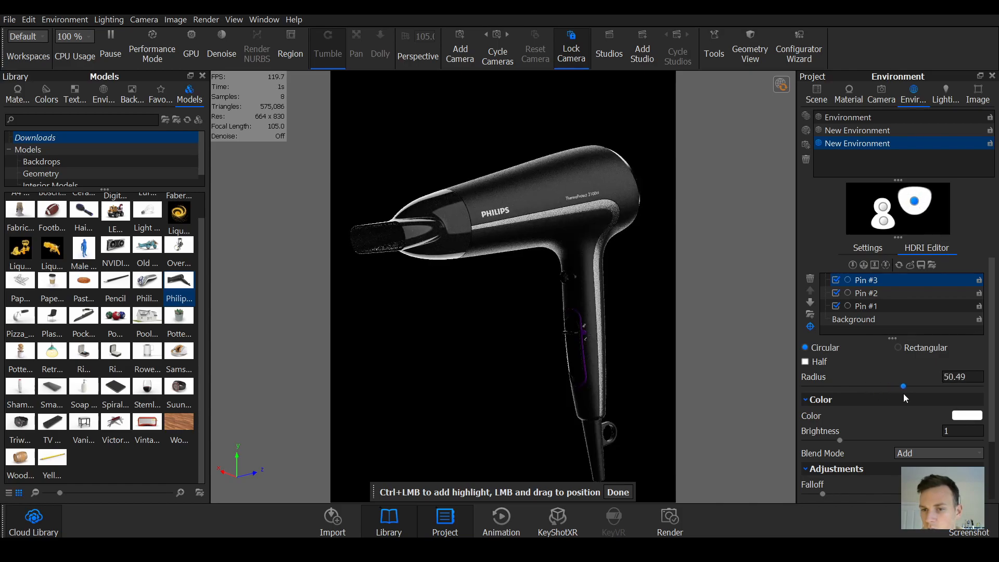
Step: Add a fourth circular light pin and position its highlight on the round button at the top of the handle
left_click(856, 265)
left_click(811, 326)
left_click_drag(585, 321, 570, 272)
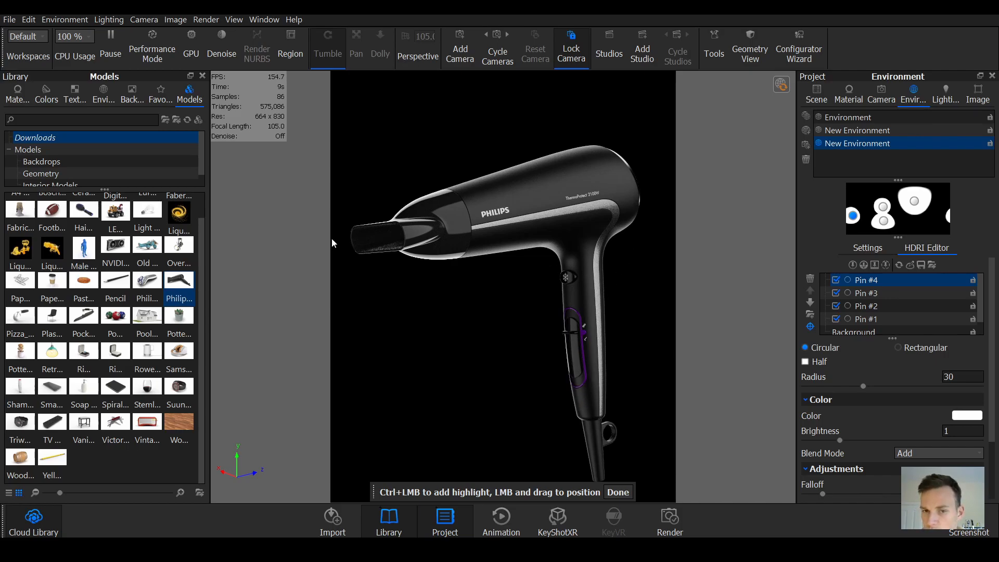
Step: Try a fifth circular light pin highlighting the bend of the silver stripe, delete it and leave highlight placement
left_click(854, 265)
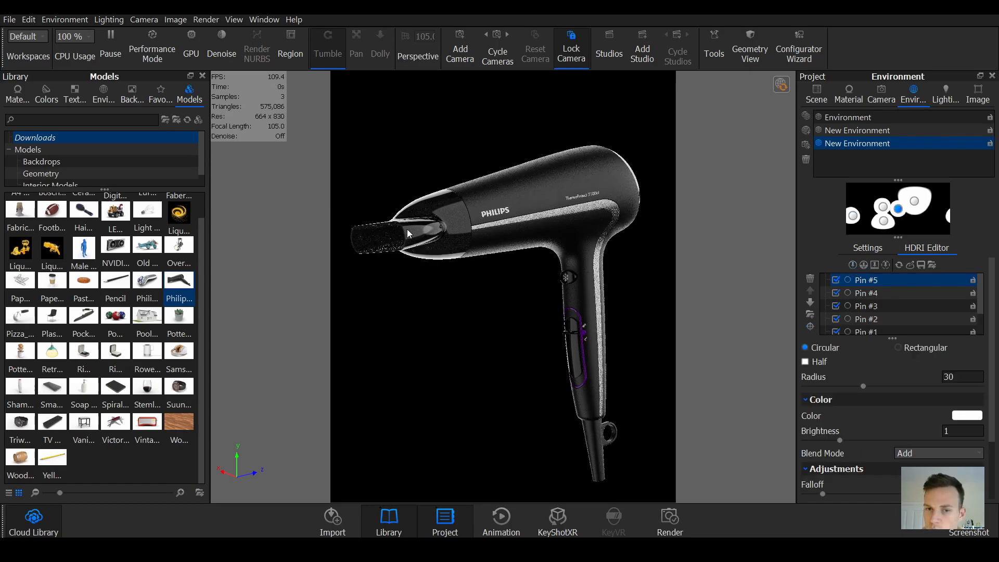
left_click(811, 326)
left_click_drag(623, 213, 627, 229)
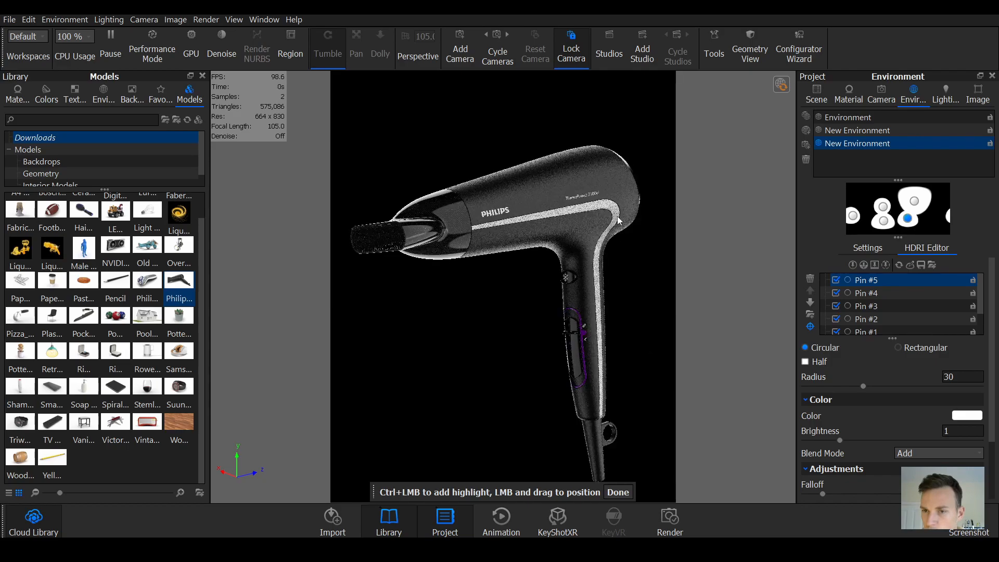
left_click(811, 279)
left_click(811, 279)
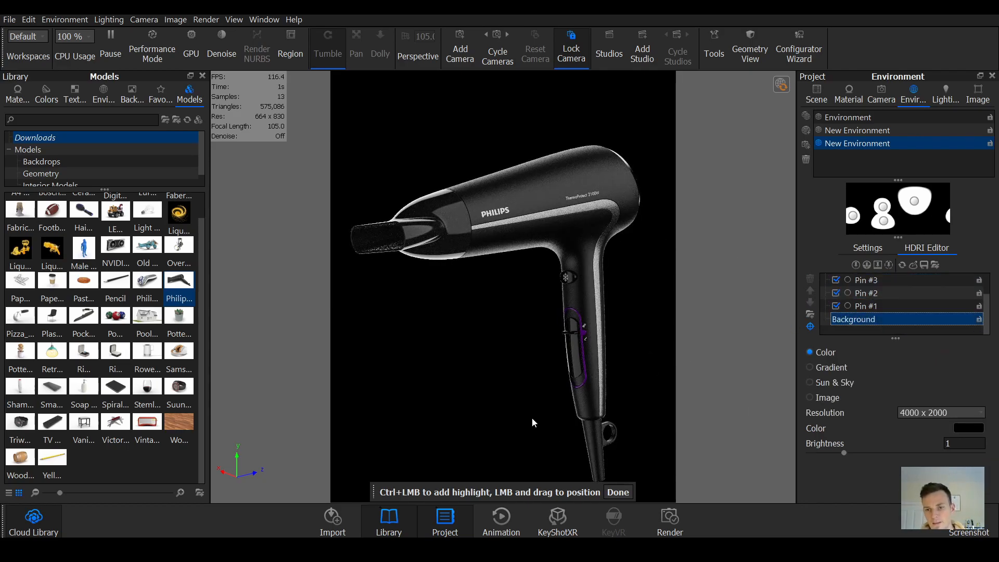
left_click(631, 491)
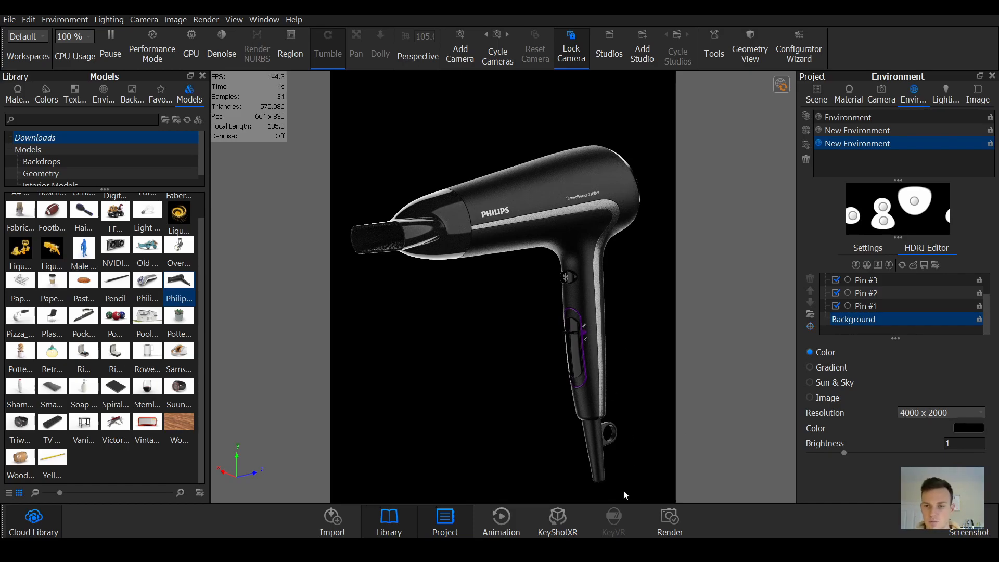
Step: Try red, beige, green and violet-blue base colors on the silver stripe's metallic paint and cancel the color change
double_click(579, 211)
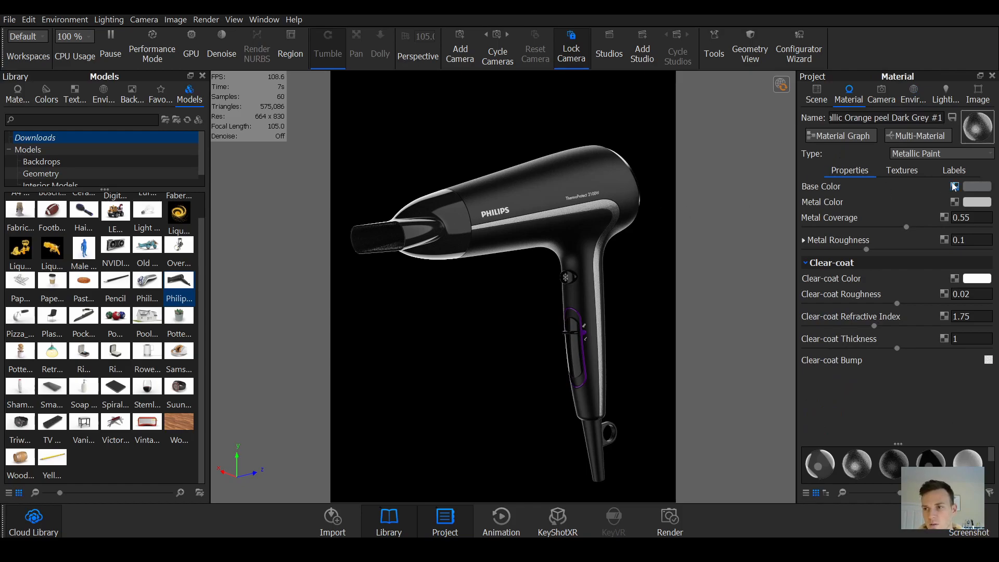
left_click(978, 187)
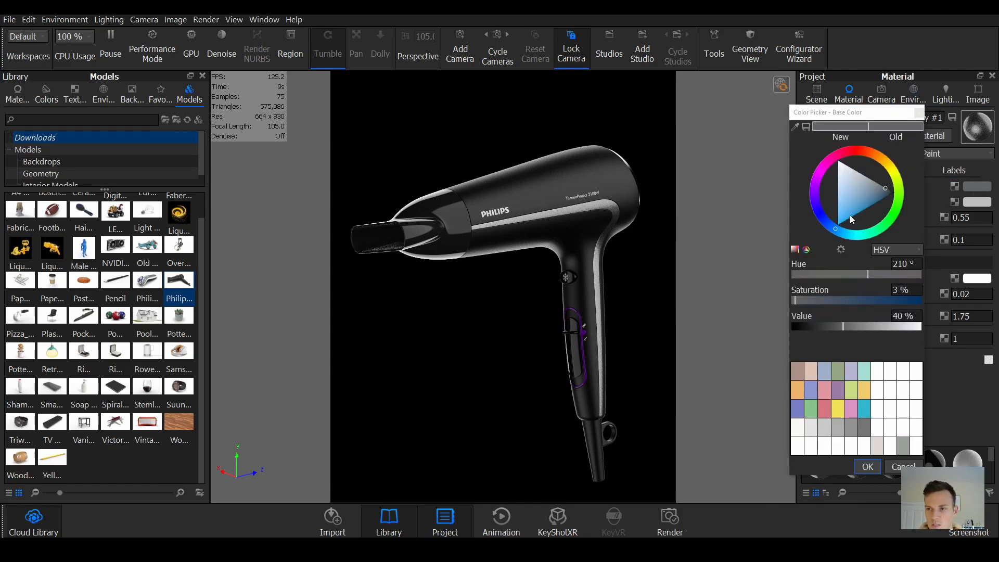
left_click_drag(833, 228, 800, 173)
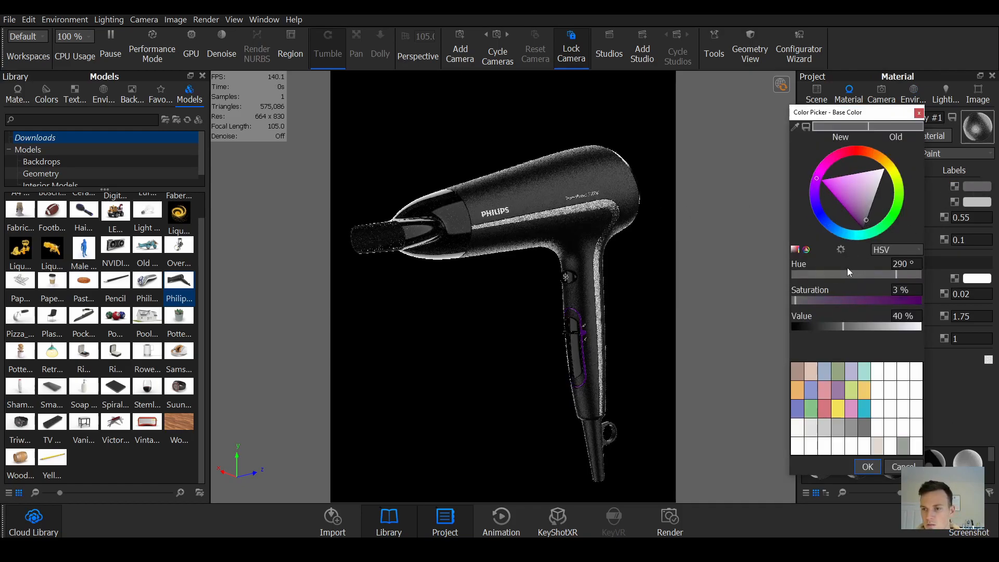
mouse_move(863, 206)
left_mouse_down()
mouse_move(853, 183)
mouse_move(870, 151)
mouse_move(896, 207)
mouse_move(875, 154)
mouse_move(856, 150)
left_mouse_up()
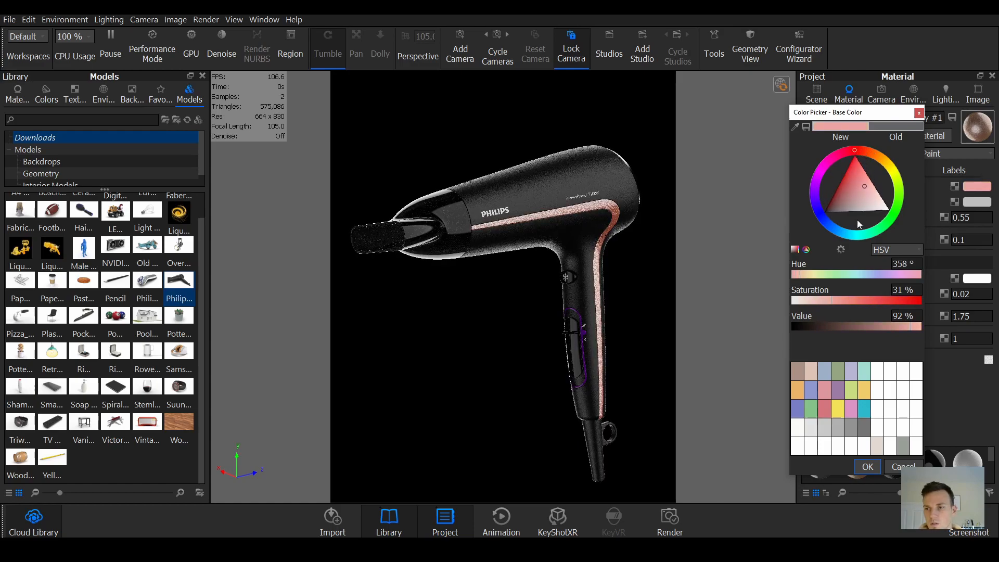
left_click(799, 327)
left_click_drag(854, 184, 850, 182)
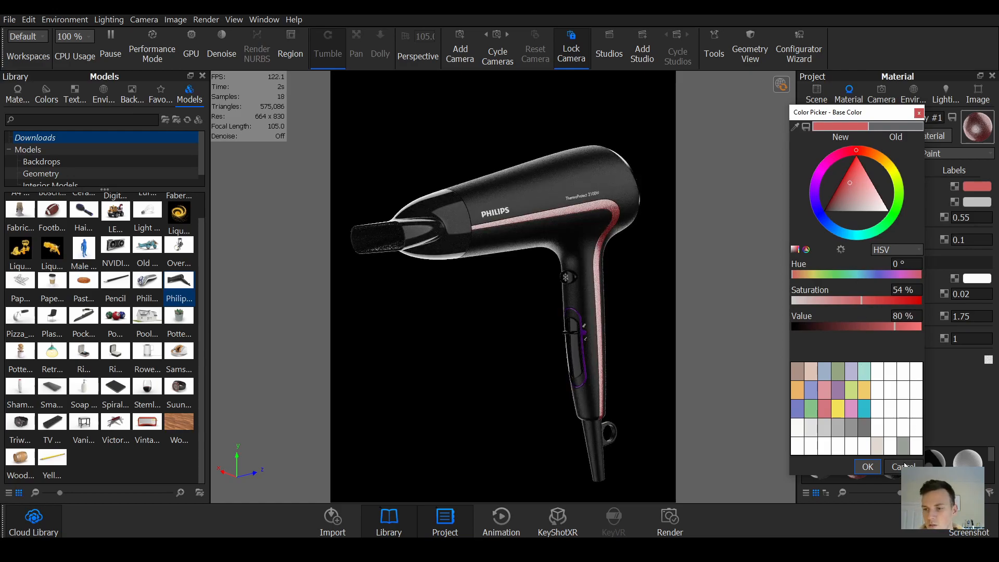
left_click(878, 446)
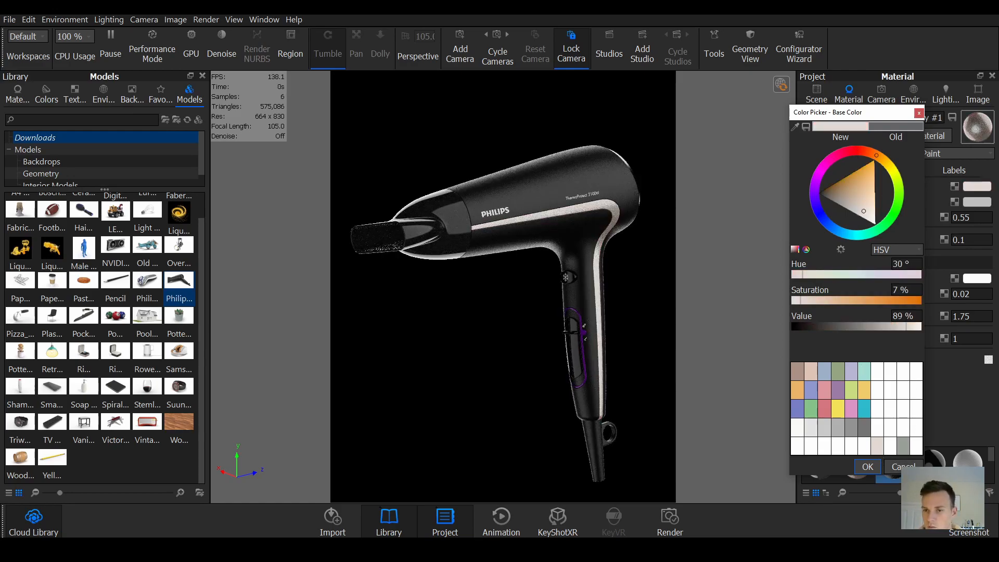
left_click(903, 446)
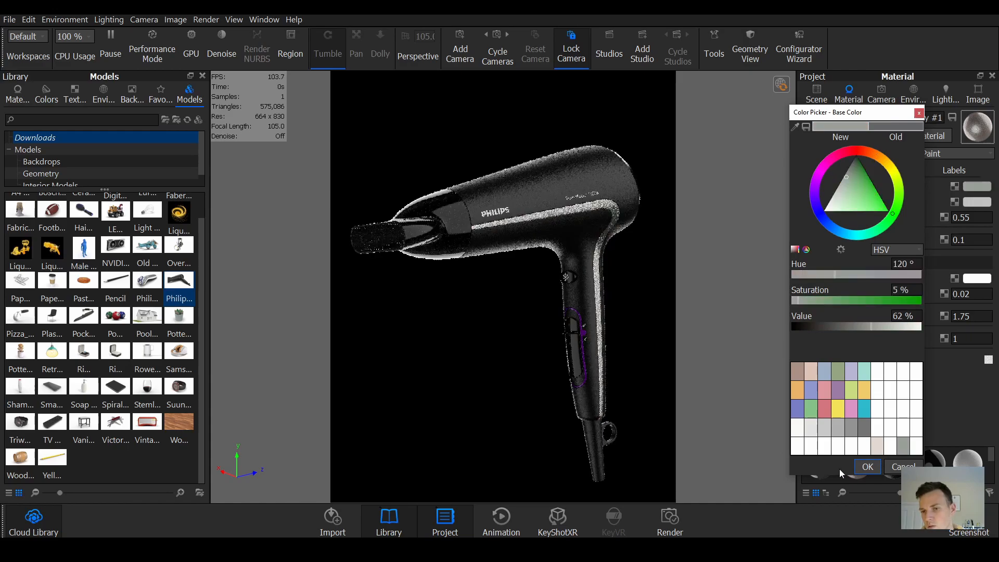
left_click(829, 386)
left_click(851, 386)
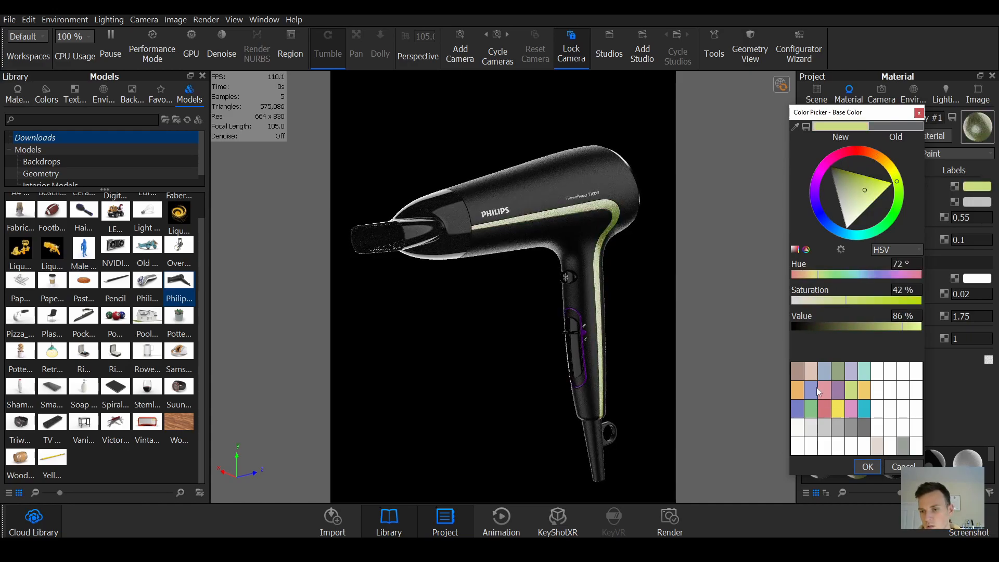
left_click(799, 409)
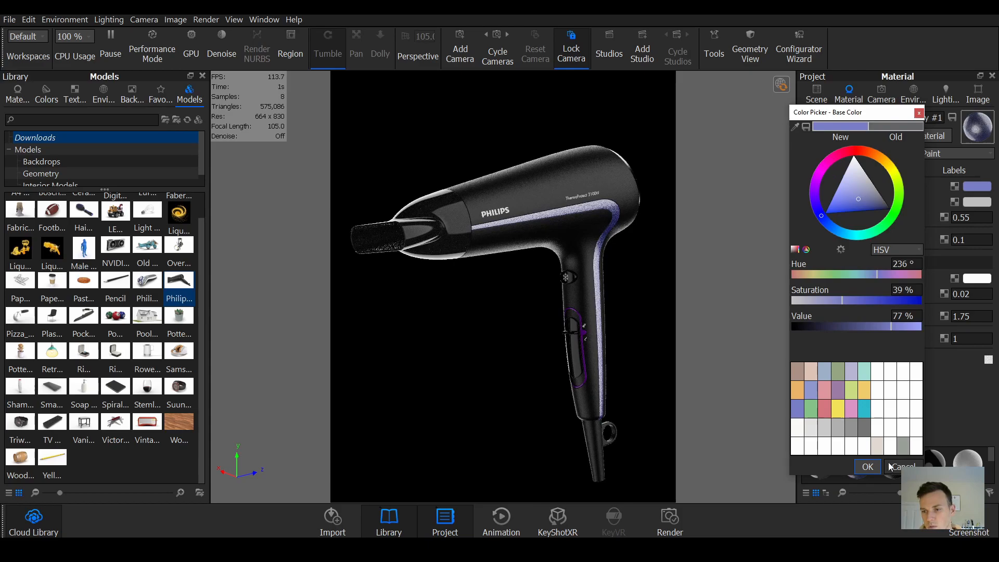
left_click(889, 466)
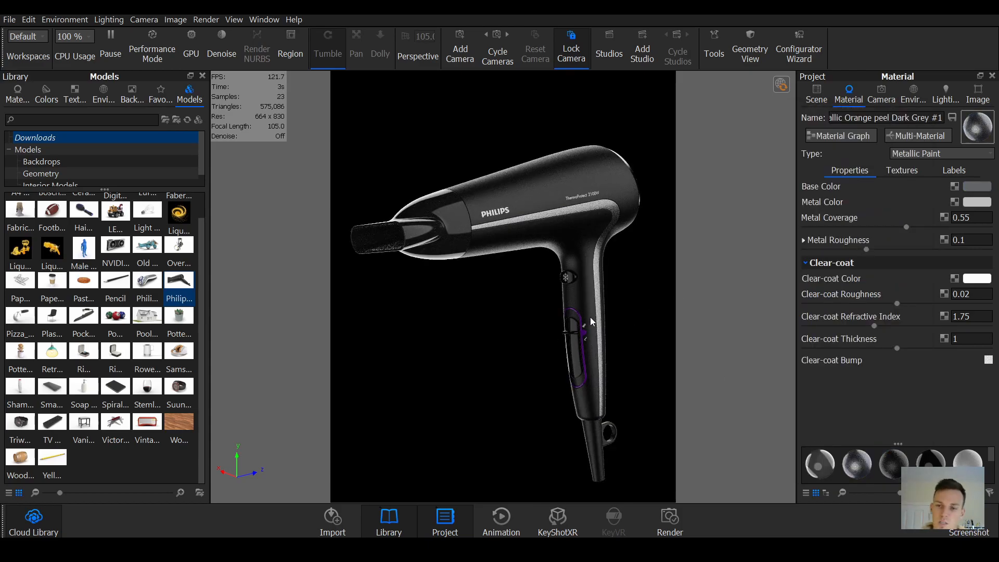
Step: Change the diffuse color of the purple plastic accents on the handle to the teal swatch
double_click(582, 332)
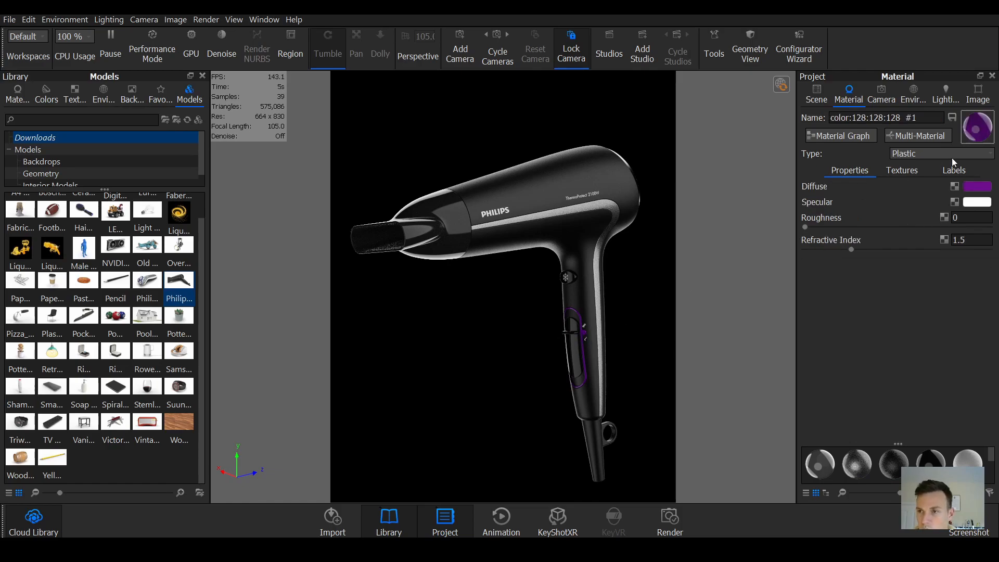
left_click(977, 186)
mouse_move(866, 161)
left_mouse_down()
mouse_move(880, 155)
mouse_move(897, 183)
left_mouse_up()
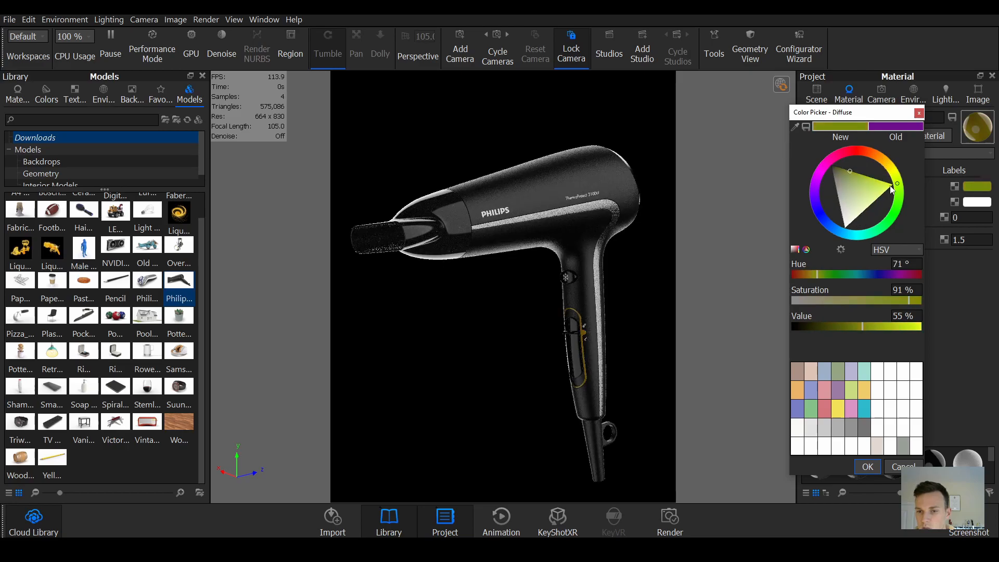
left_click(865, 410)
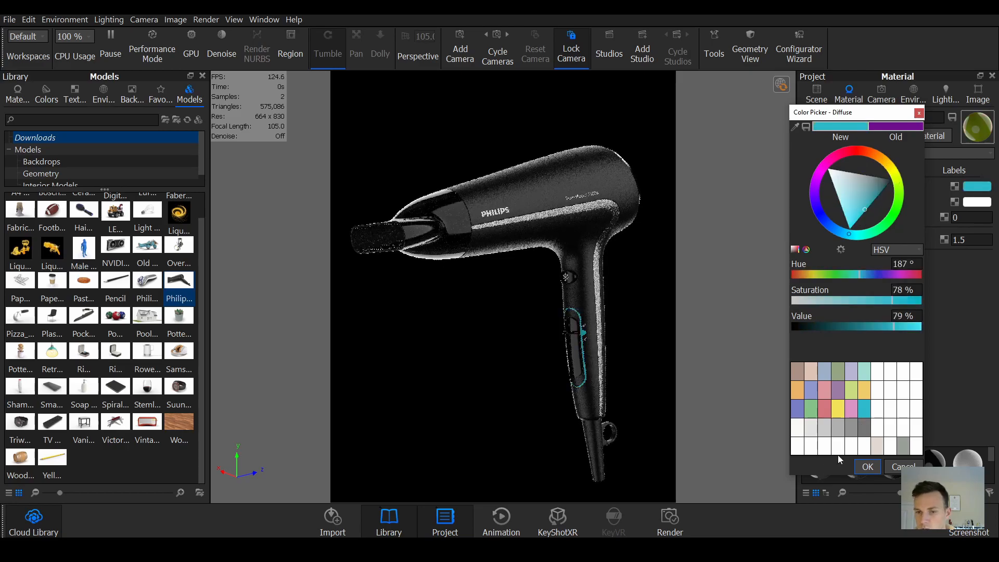
left_click(868, 466)
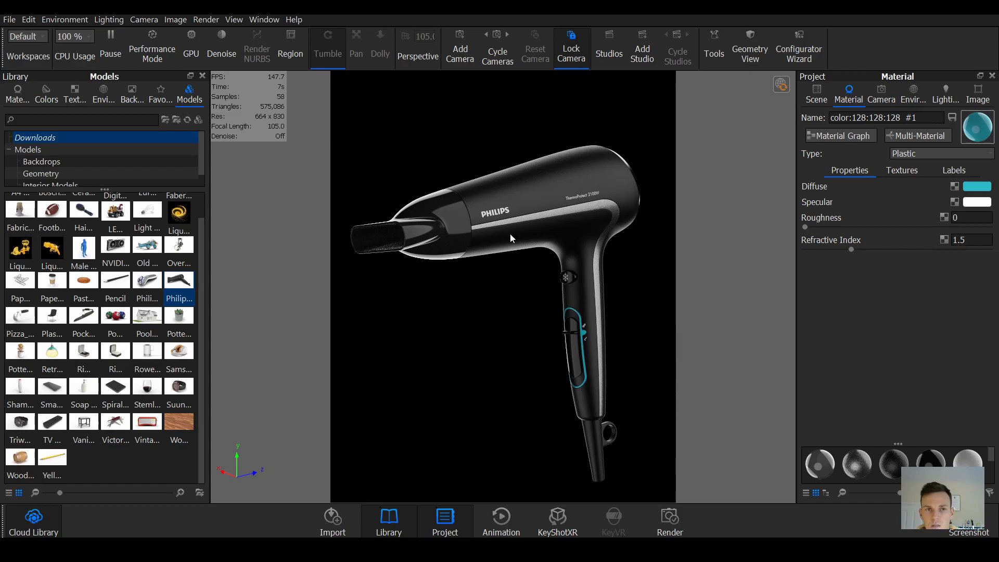
Step: Compare the real-time render speed with GPU mode switched on and off, ending with it off
left_click(198, 50)
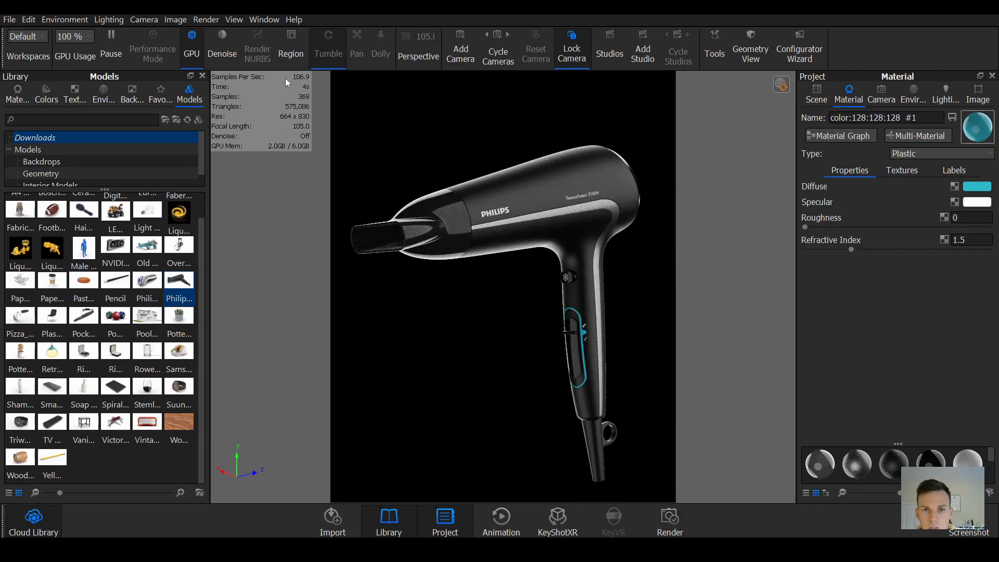
left_click(192, 50)
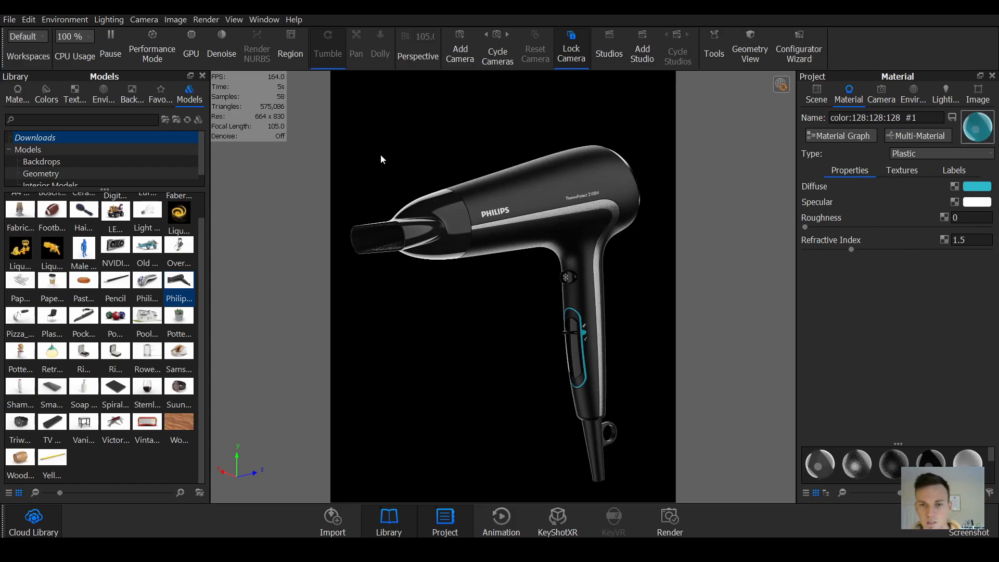
left_click(194, 49)
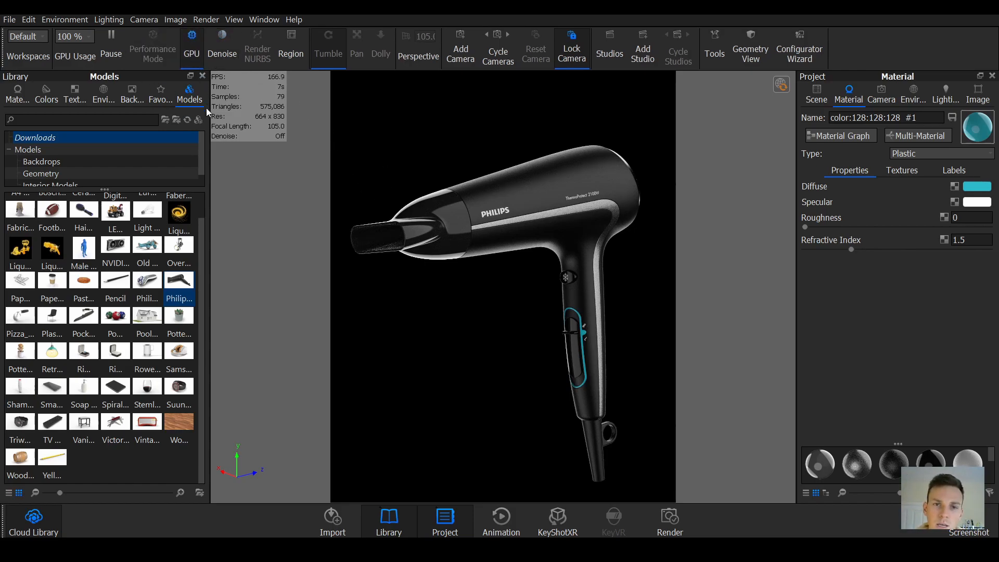
left_click(235, 48)
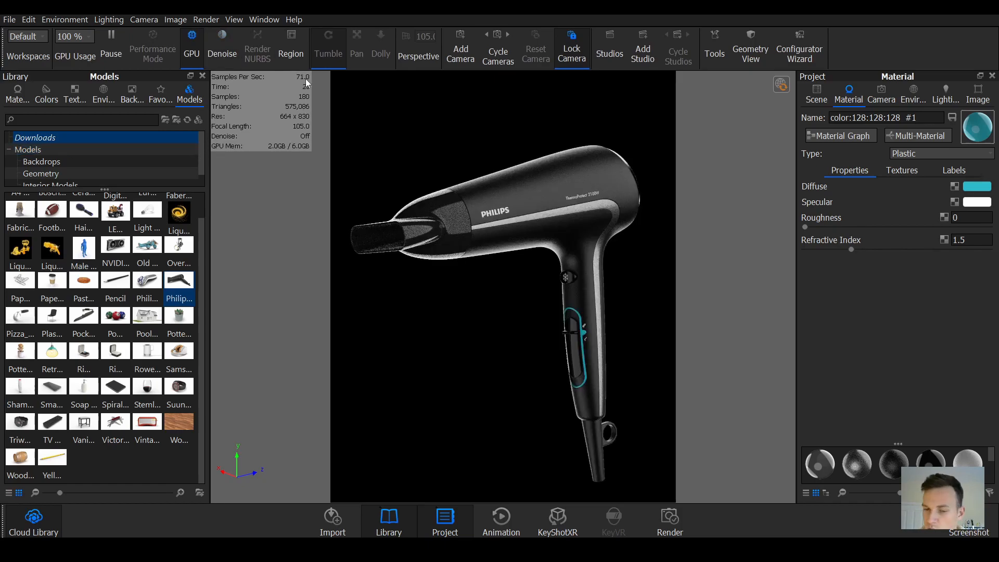
left_click(192, 42)
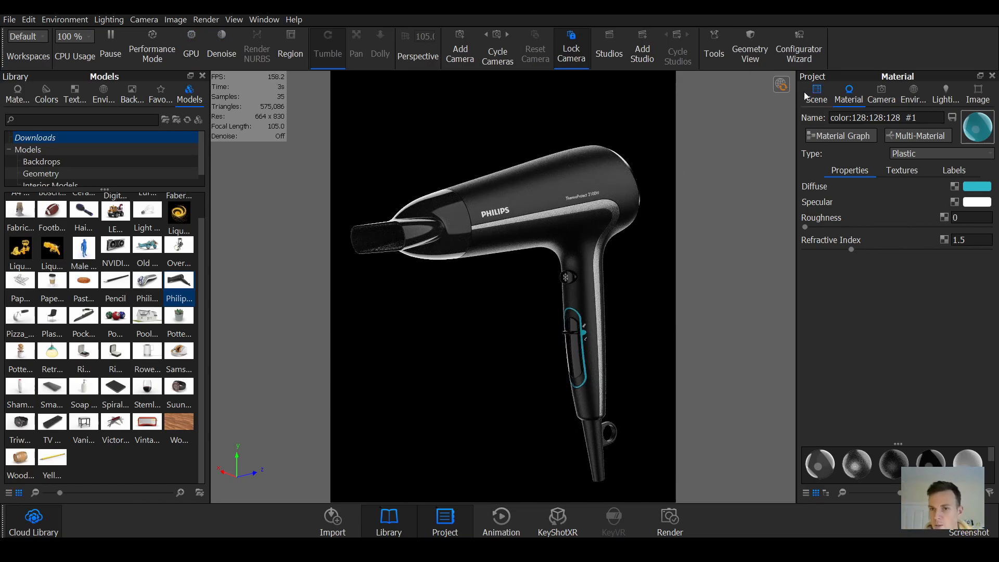
Step: View Camera 1 with the first New Environment, and return to Camera 2 with the second New Environment
left_click(867, 98)
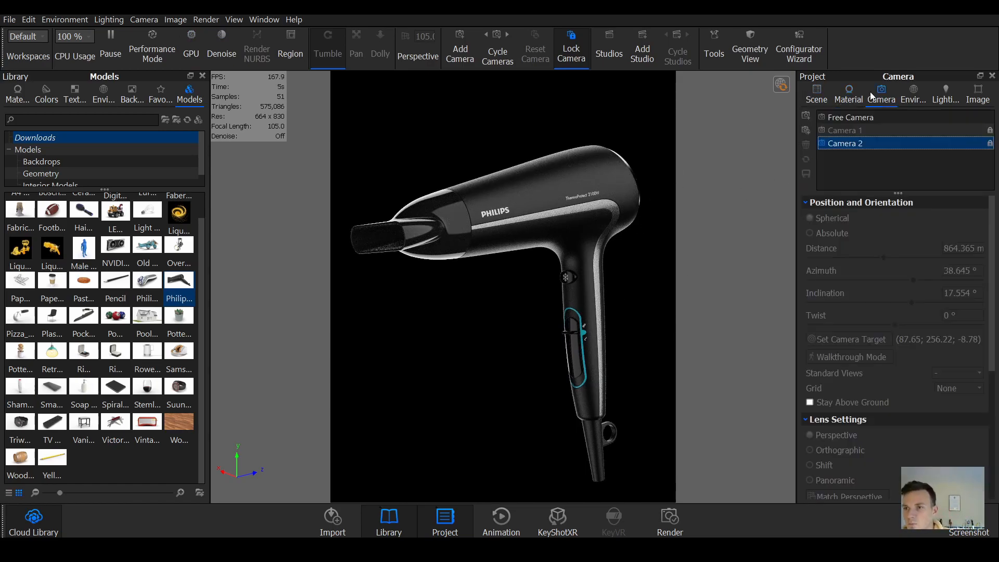
left_click(849, 131)
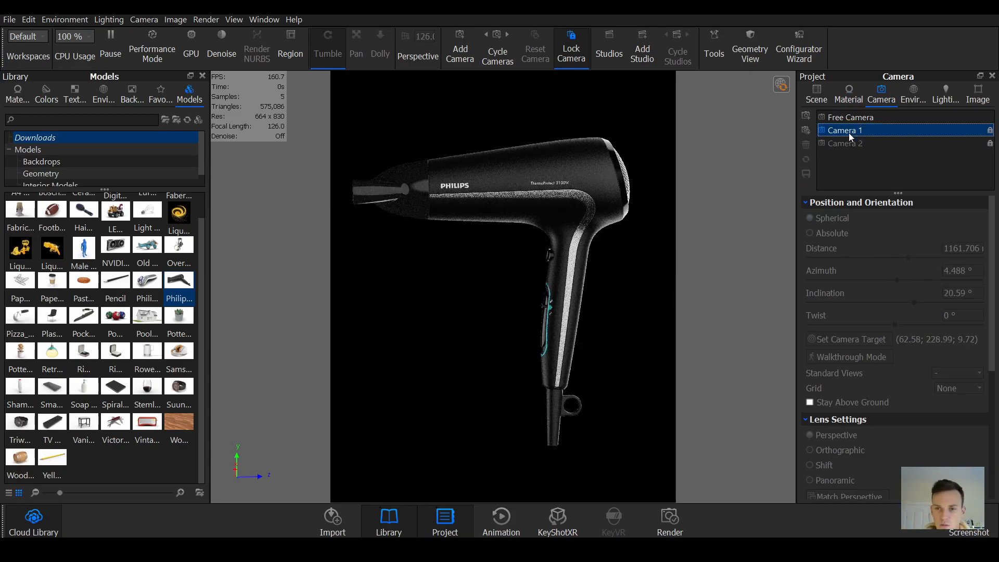
left_click(914, 95)
left_click(859, 131)
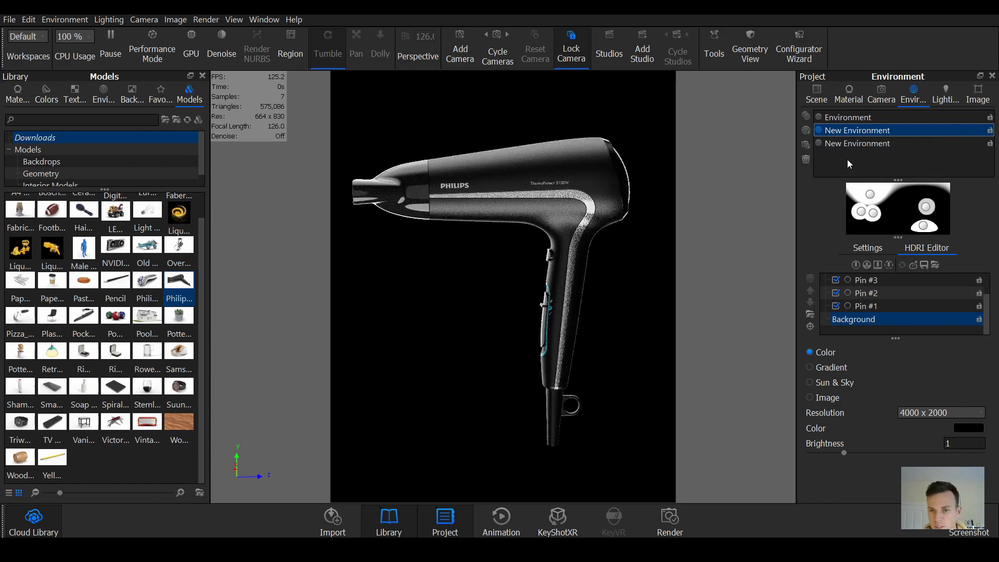
left_click(876, 140)
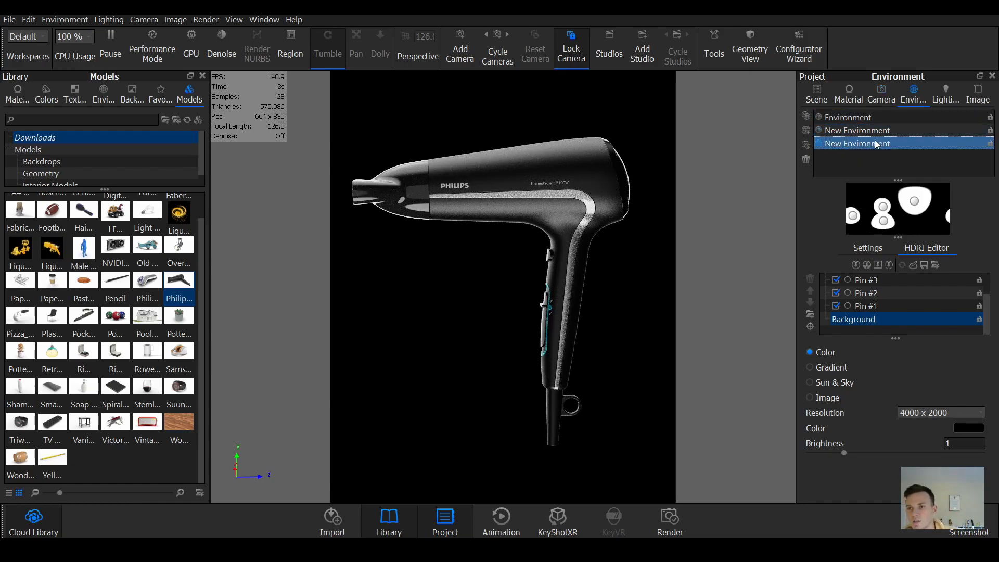
left_click(881, 95)
left_click(864, 140)
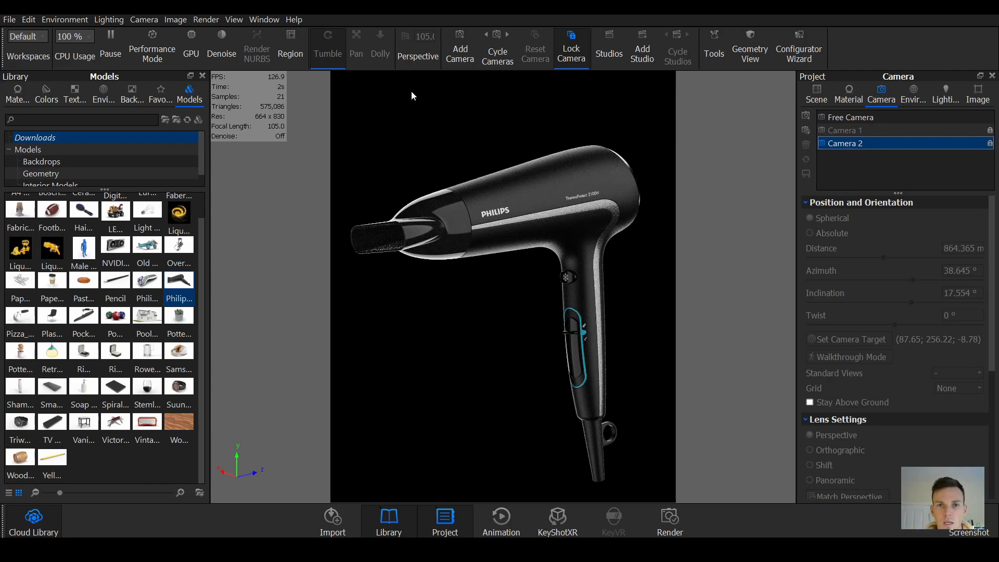
Step: Open the Studios window, close the library, and place the enlarged window beside the dryer view
left_click(702, 52)
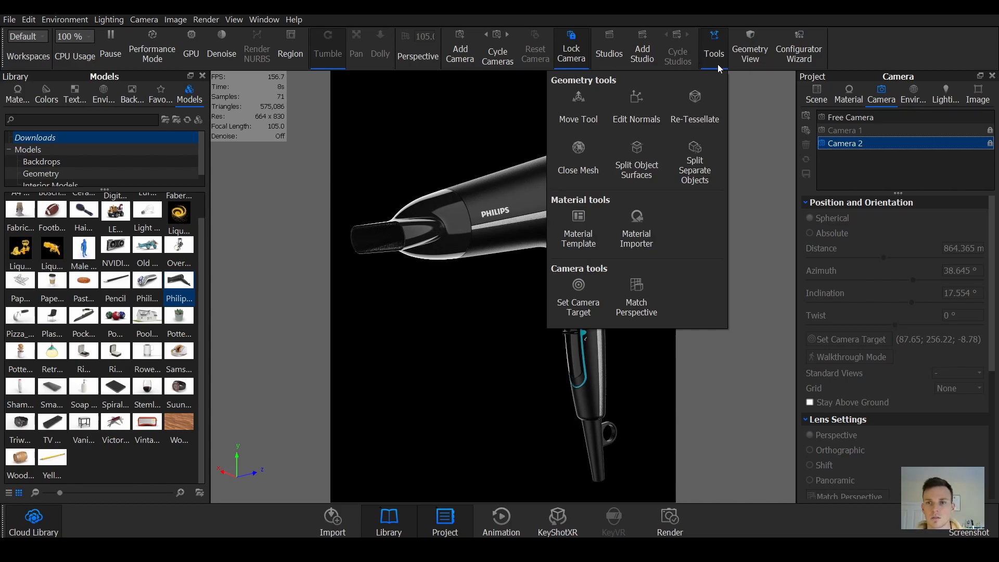
left_click(610, 49)
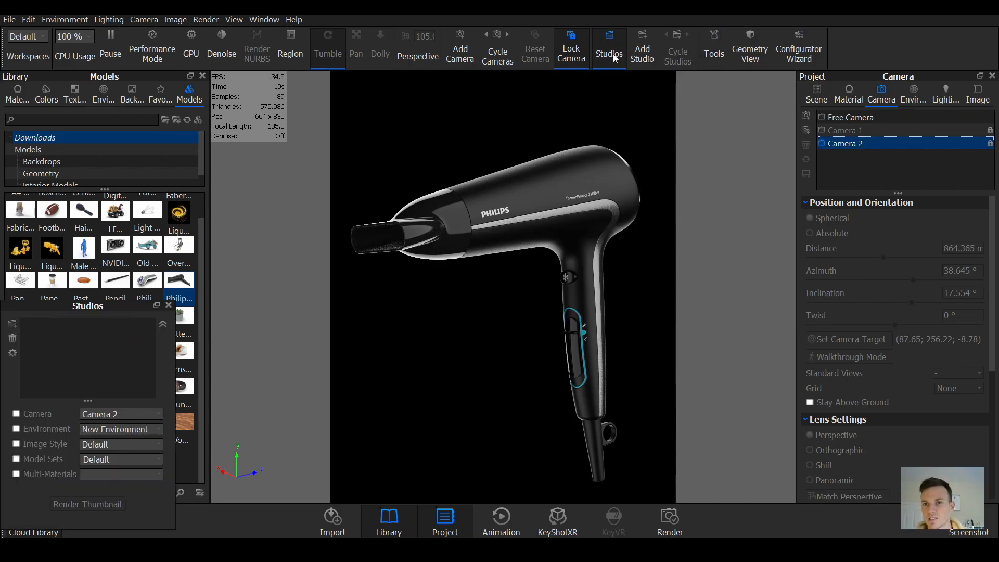
left_click_drag(101, 309, 331, 225)
left_click(17, 94)
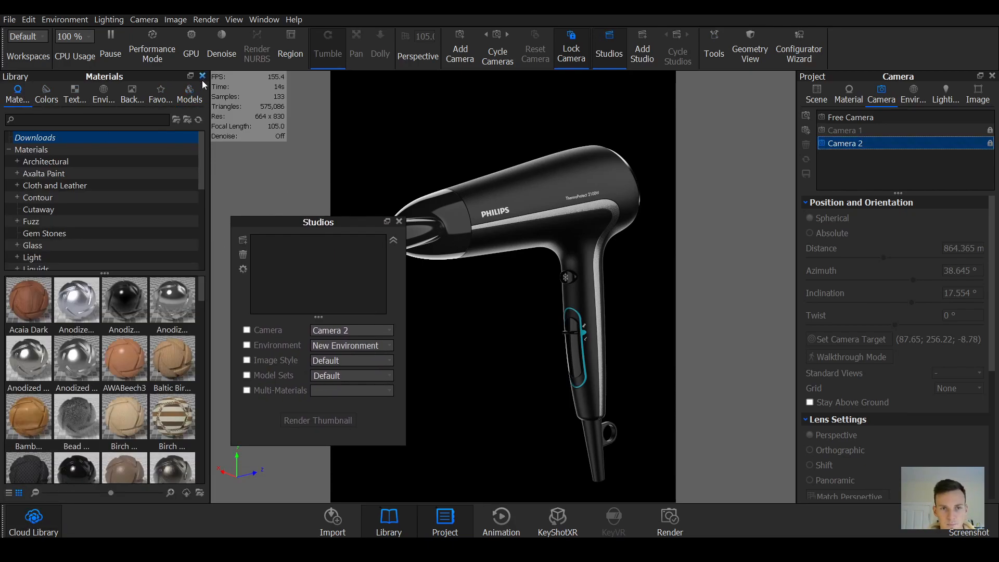
left_click(202, 75)
left_click_drag(292, 223, 80, 111)
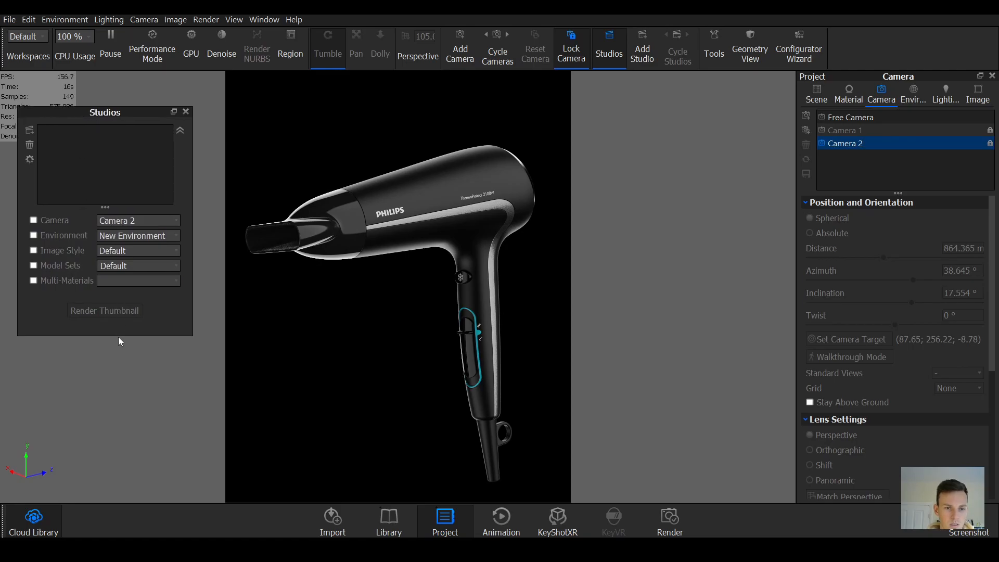
left_click_drag(118, 336, 114, 465)
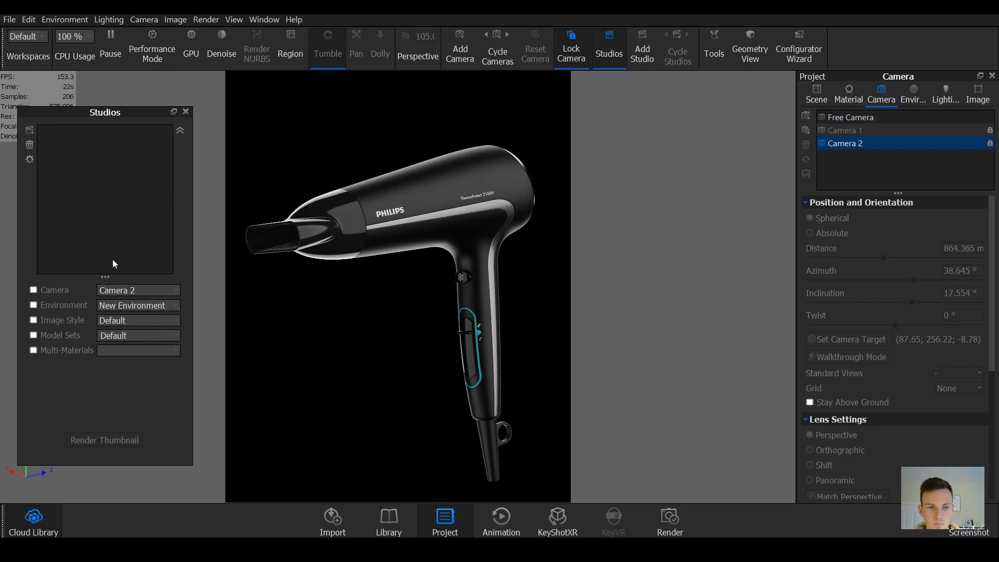
Step: Add a studio that stores Camera 2 and its current environment, keeping the default name
left_click(32, 130)
key("Return")
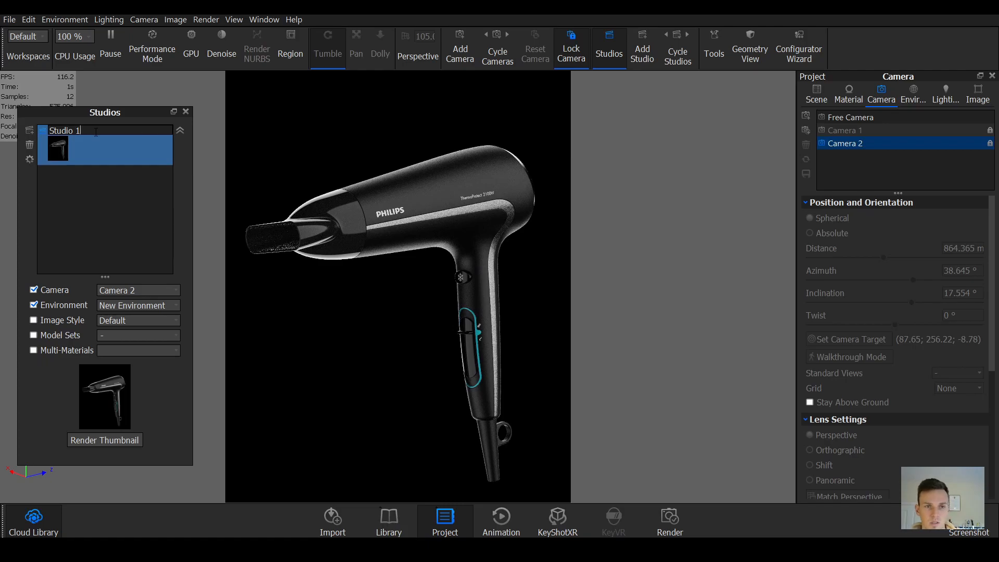
left_click(95, 212)
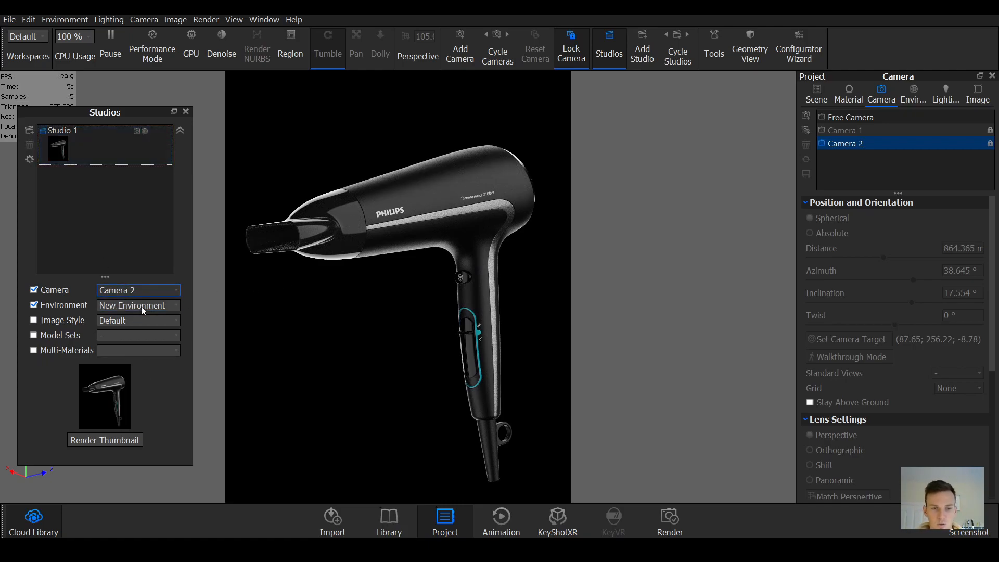
Step: Rename the second New Environment, the active one in the environment list, as 2
left_click(914, 96)
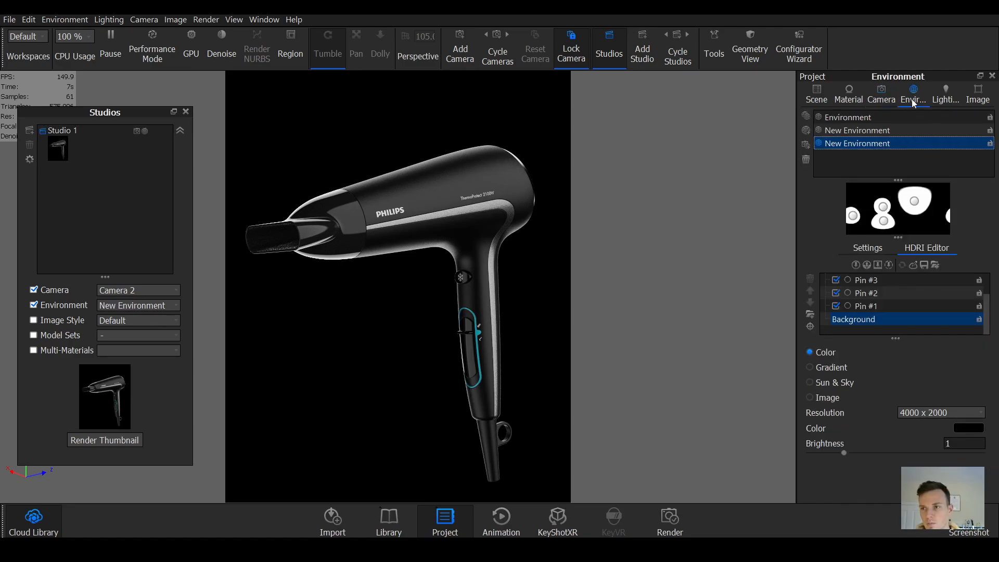
right_click(871, 142)
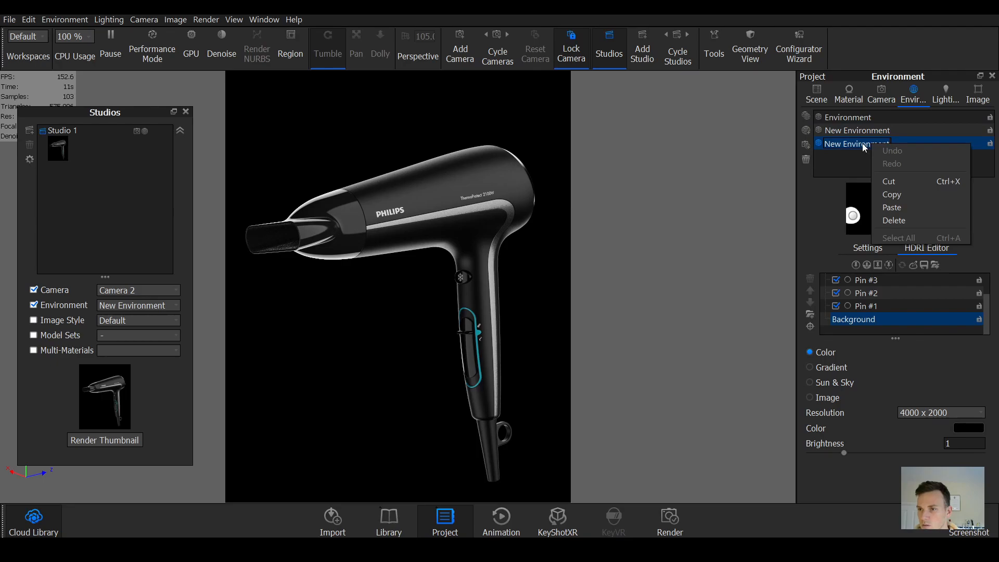
left_click(863, 142)
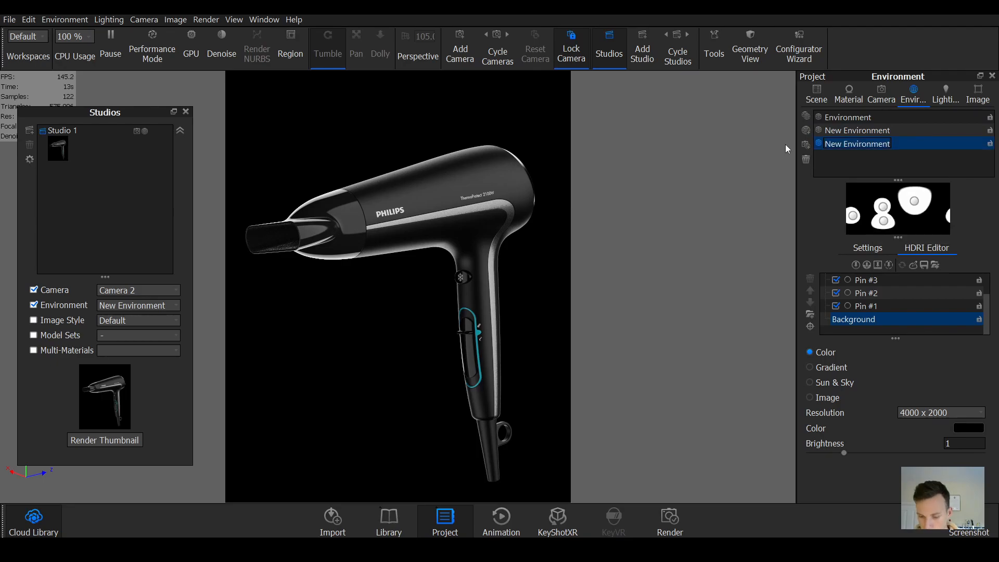
type("2")
Step: Rename the remaining New Environment as 1, and reactivate environment 2 and Studio 1
left_click(878, 131)
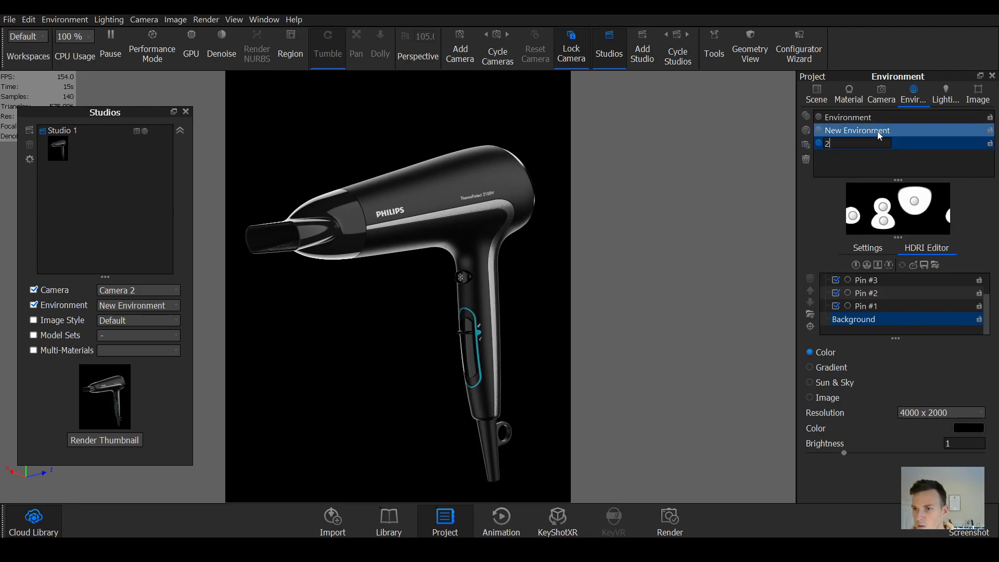
left_click(861, 142)
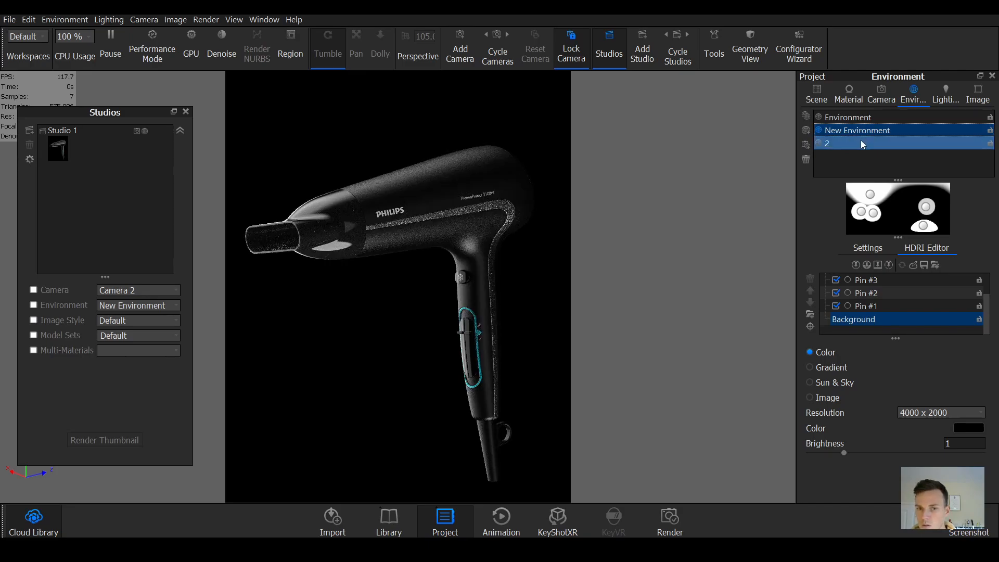
left_click(860, 134)
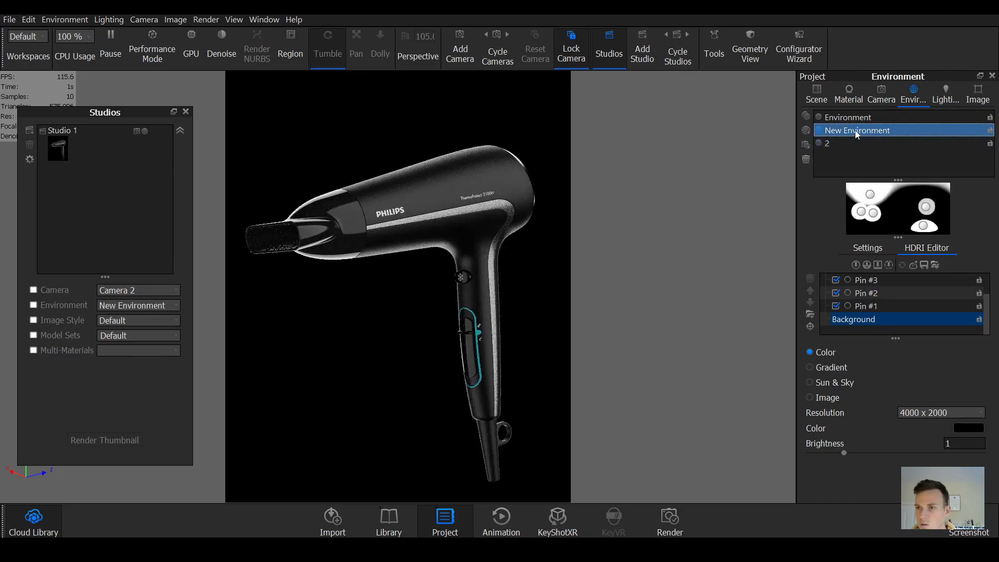
right_click(854, 130)
left_click(869, 148)
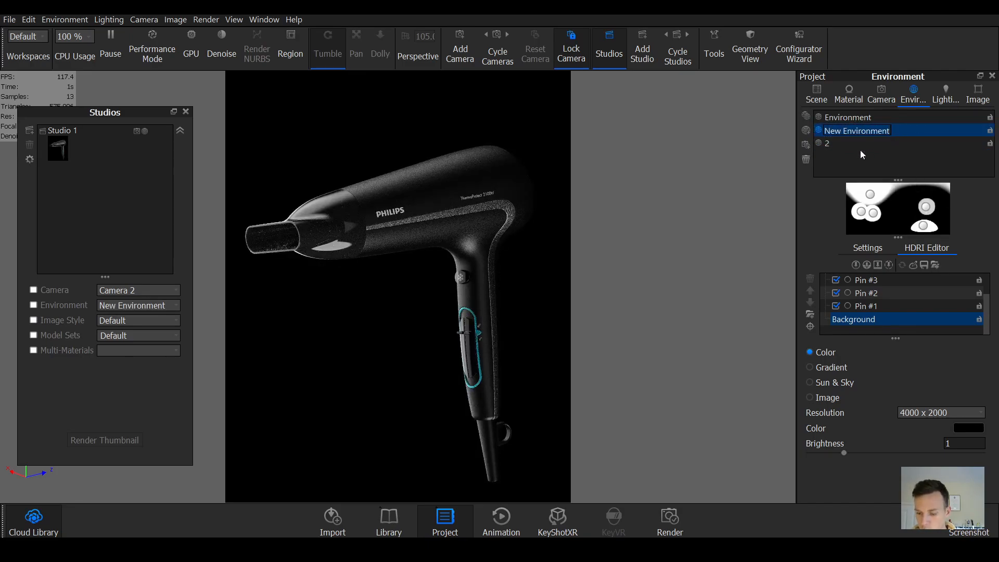
type("1")
left_click(834, 146)
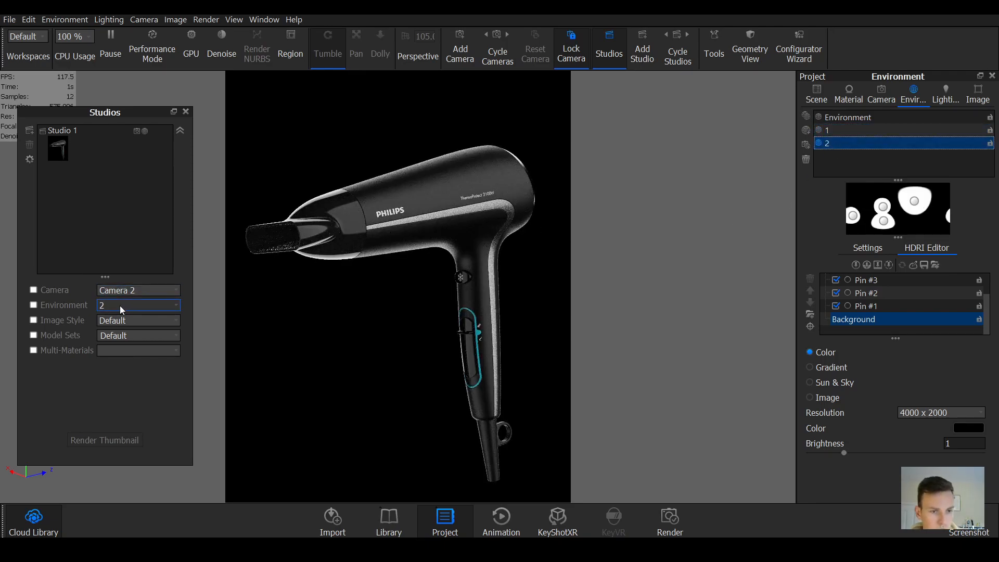
left_click(91, 159)
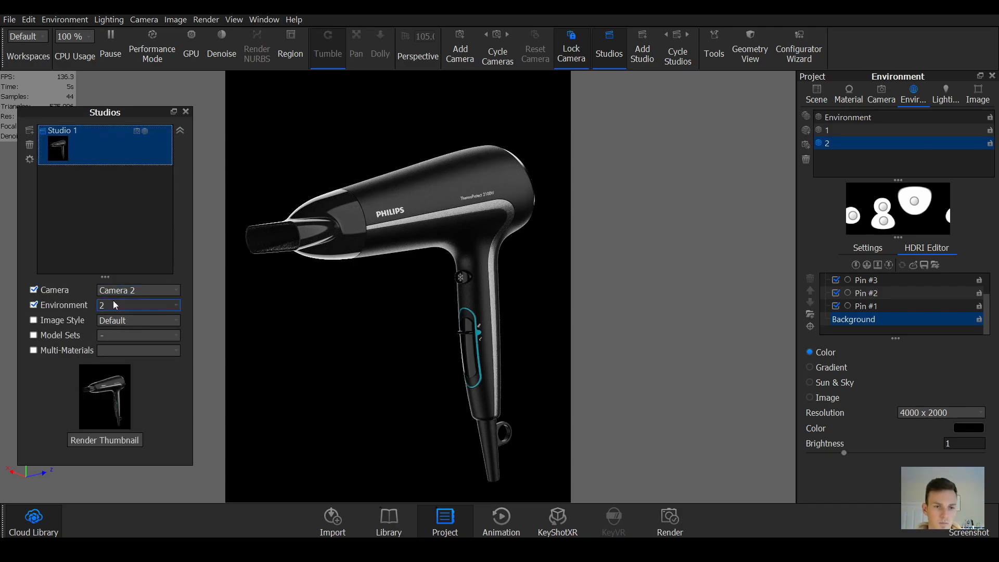
Step: Add a second studio that stores Camera 1 with environment 1 under its default name, and compare it with Studio 1
left_click(874, 130)
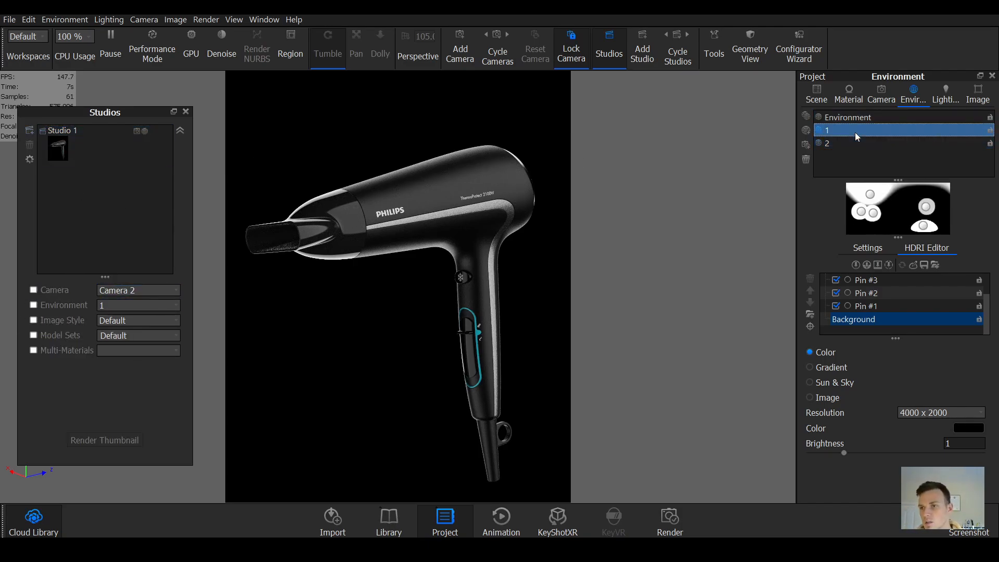
left_click(881, 94)
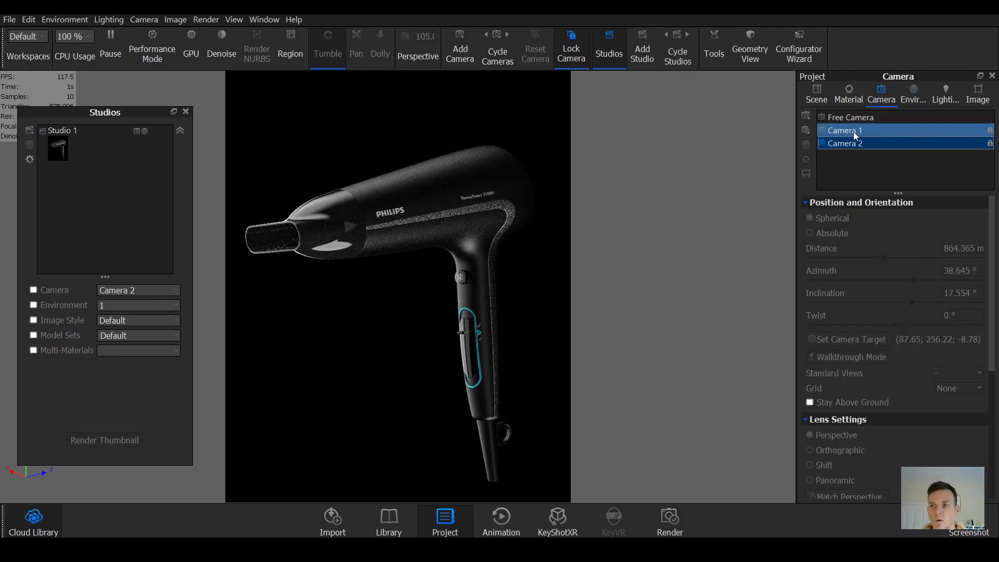
left_click(854, 130)
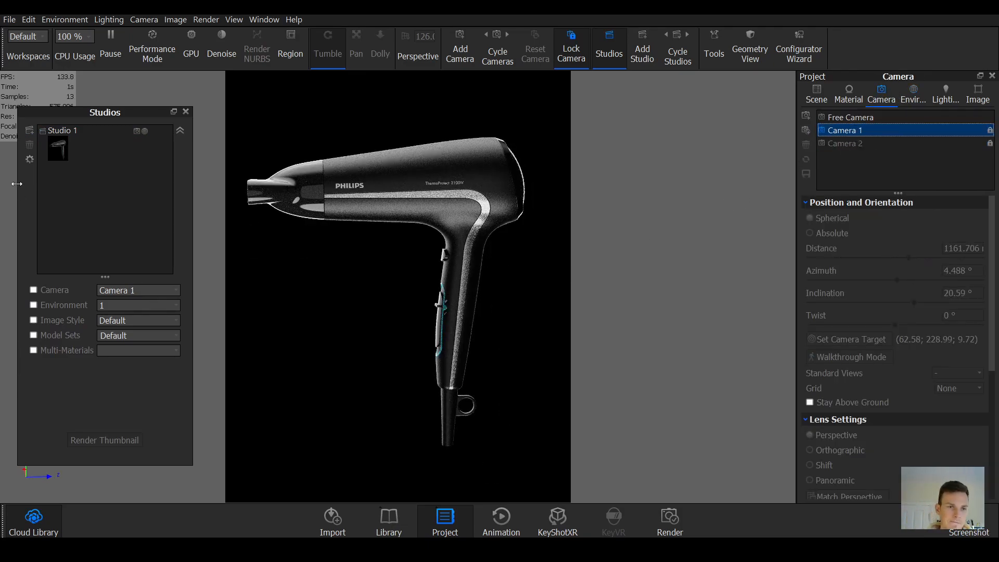
left_click(30, 130)
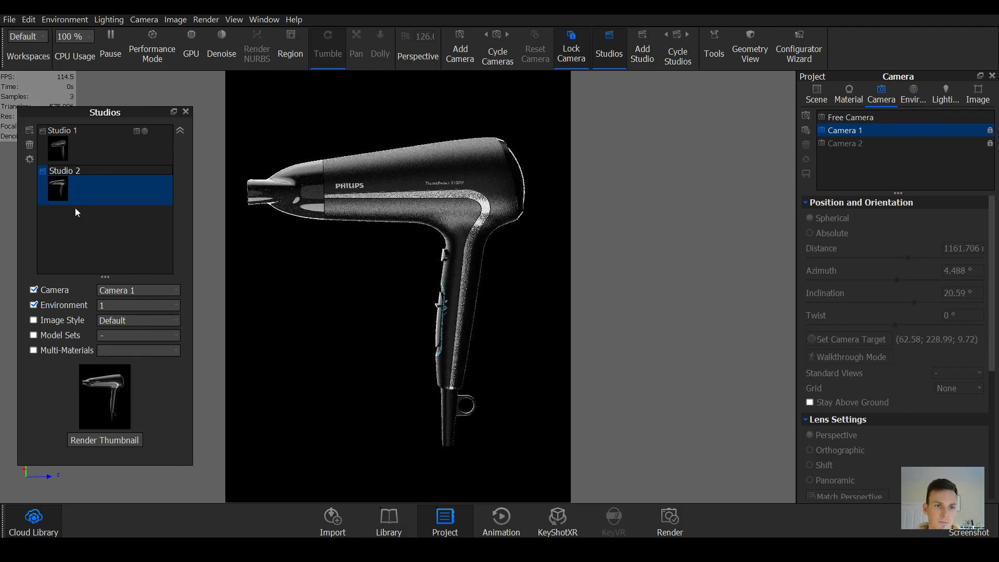
left_click(71, 238)
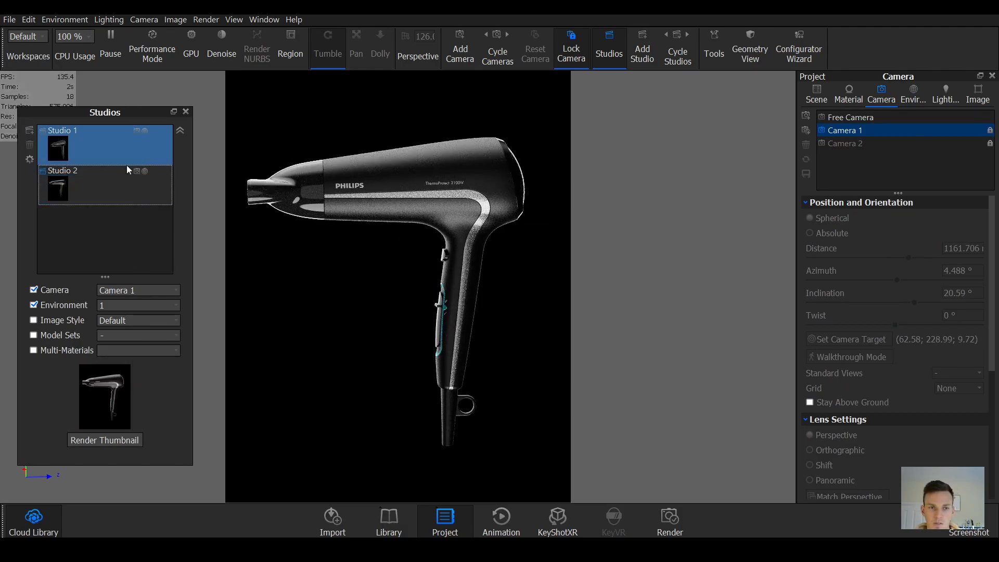
left_click(68, 133)
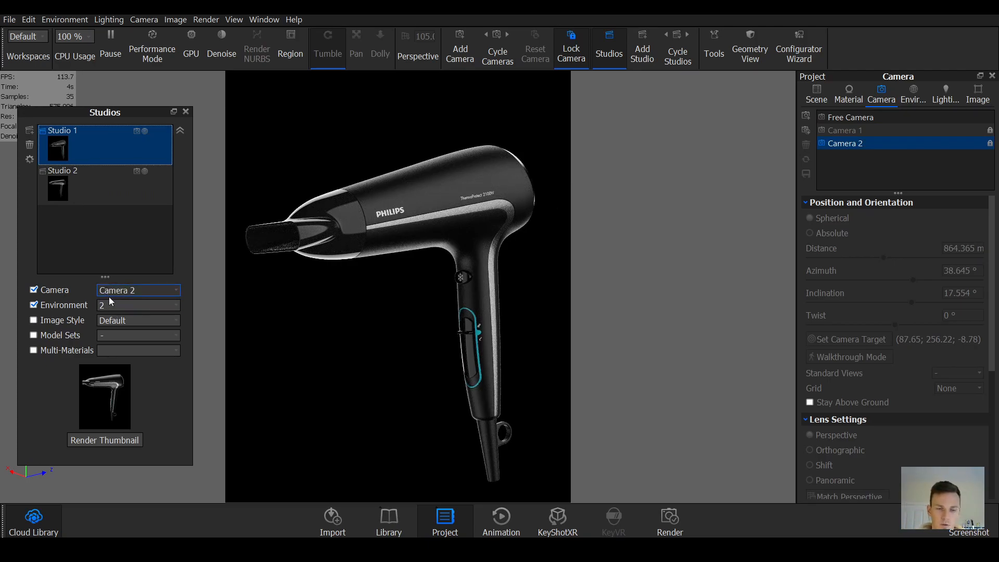
left_click(81, 184)
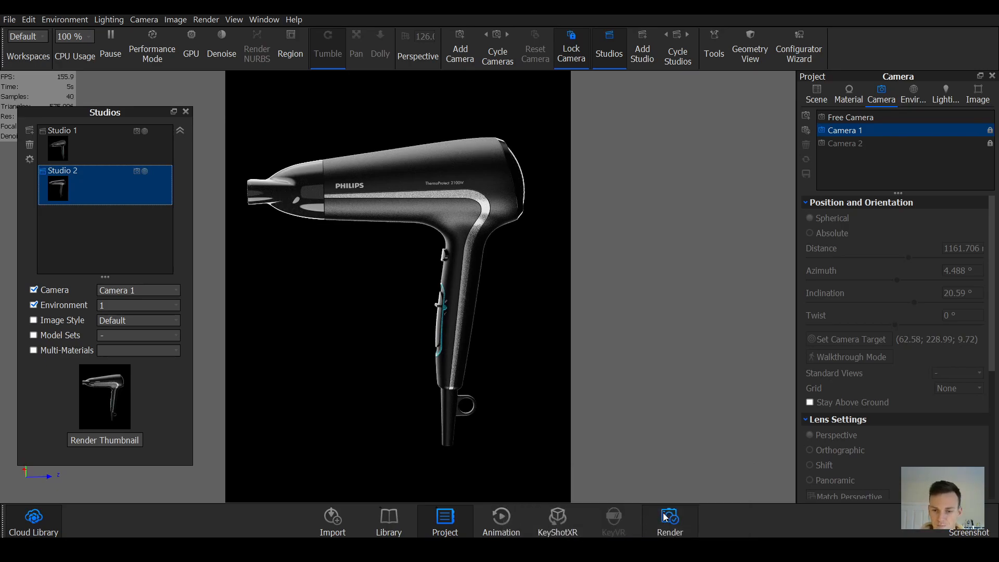
Step: Open the render settings and set the minutes of the maximum render time to 3, keeping the still image output settings
left_click(669, 518)
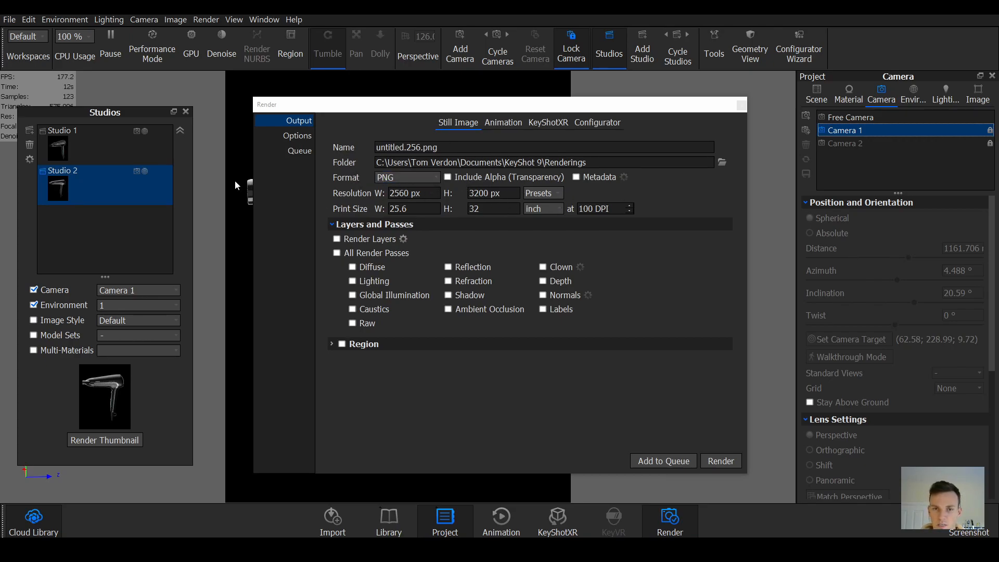
left_click(298, 137)
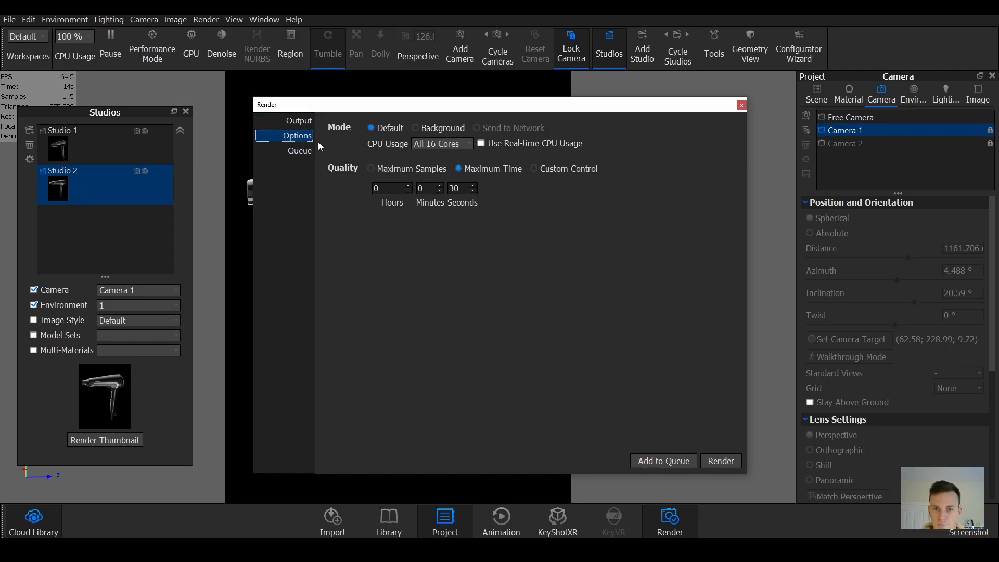
left_click(430, 188)
type("3")
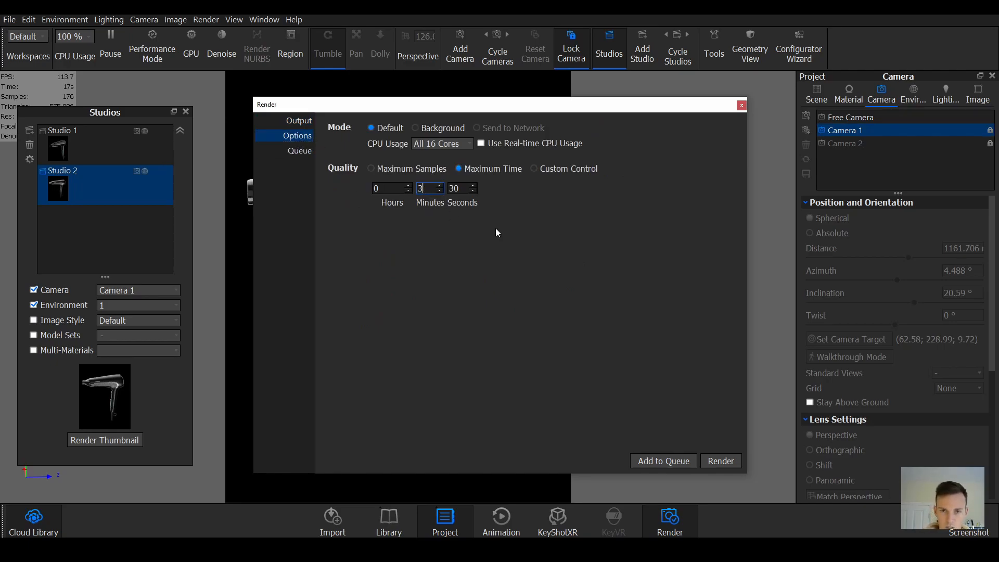
left_click(294, 138)
left_click(295, 121)
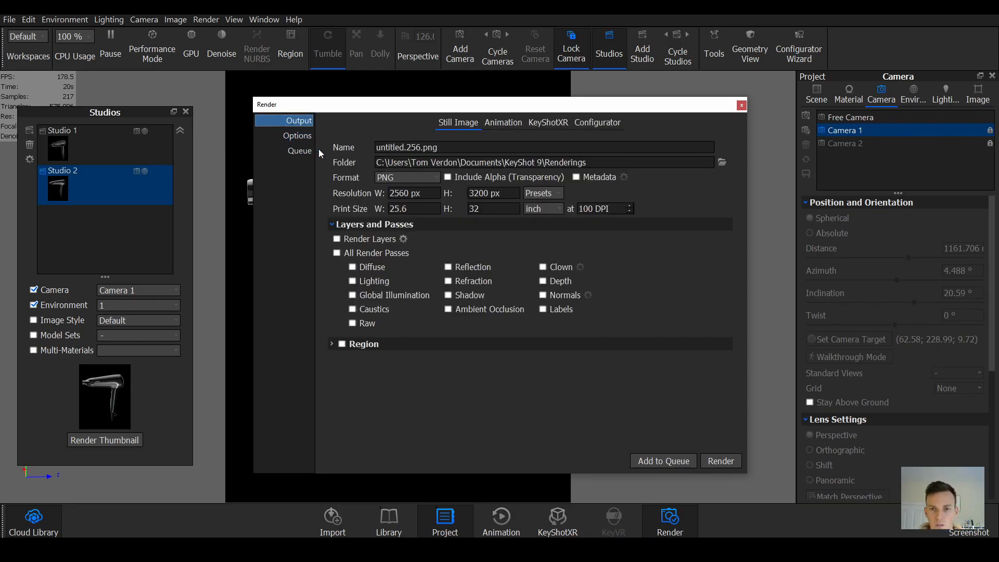
Step: Add a still image of Studio 2 and one of Studio 1 to the render queue
left_click(654, 456)
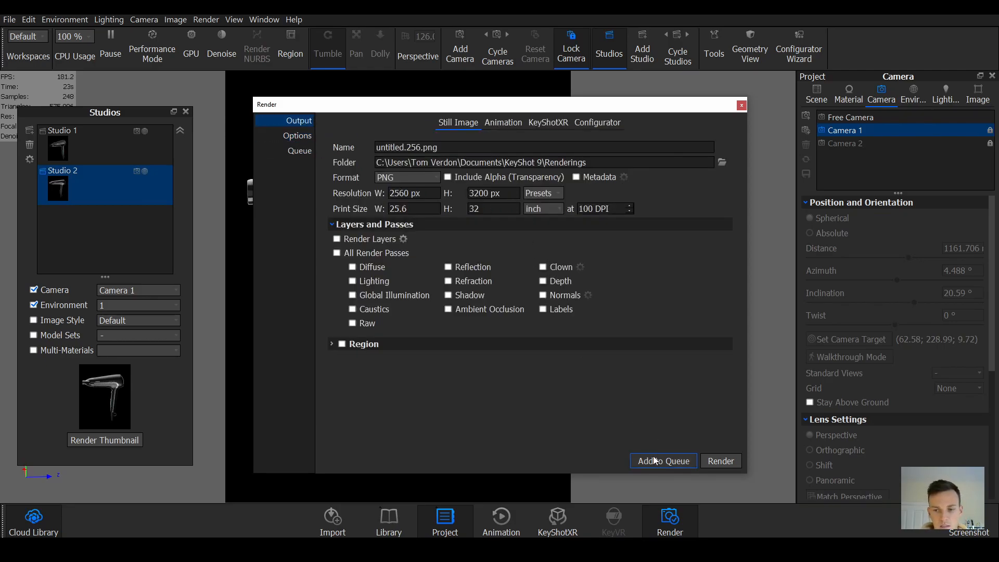
left_click(83, 190)
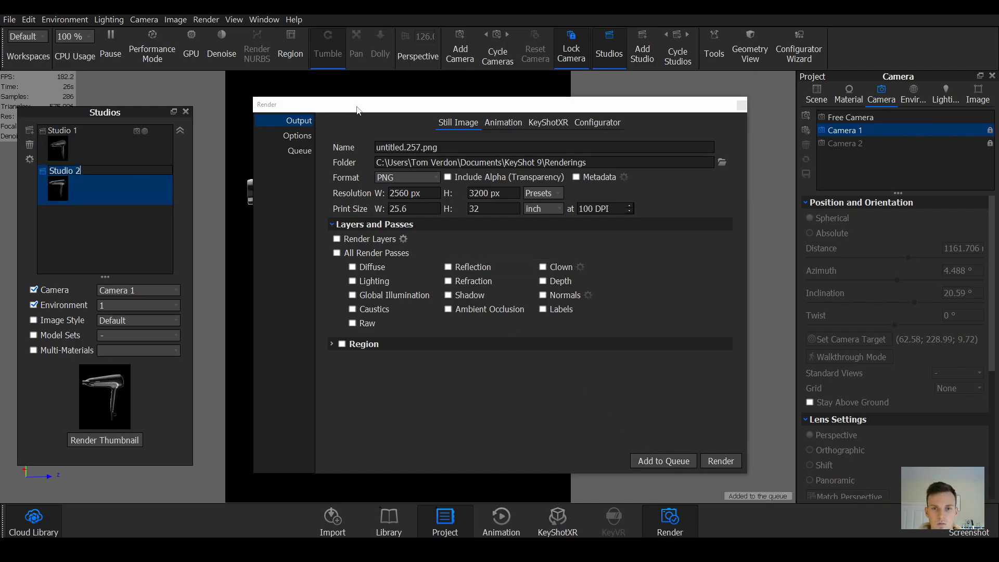
left_click_drag(314, 104, 336, 285)
left_click(67, 144)
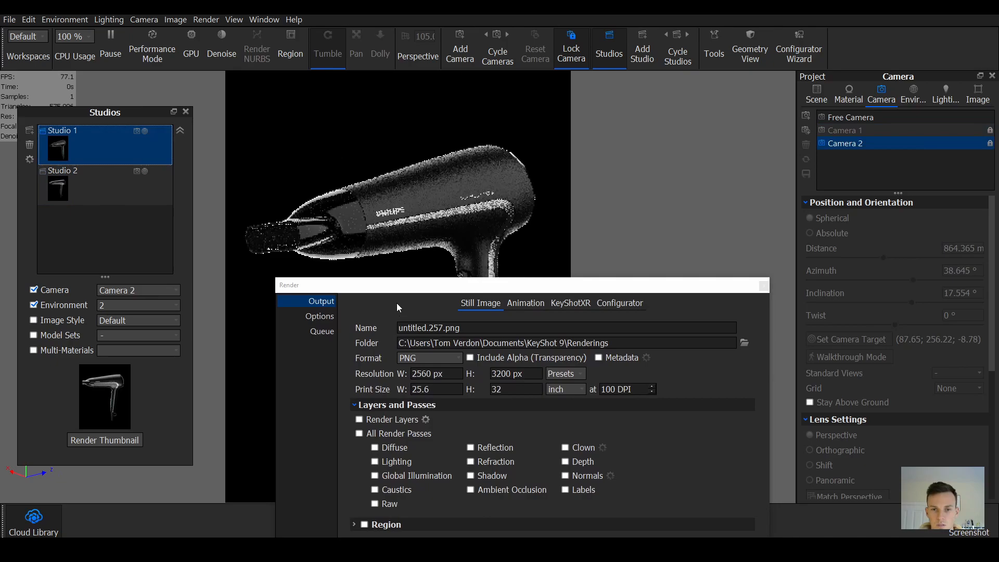
left_click_drag(394, 292, 390, 108)
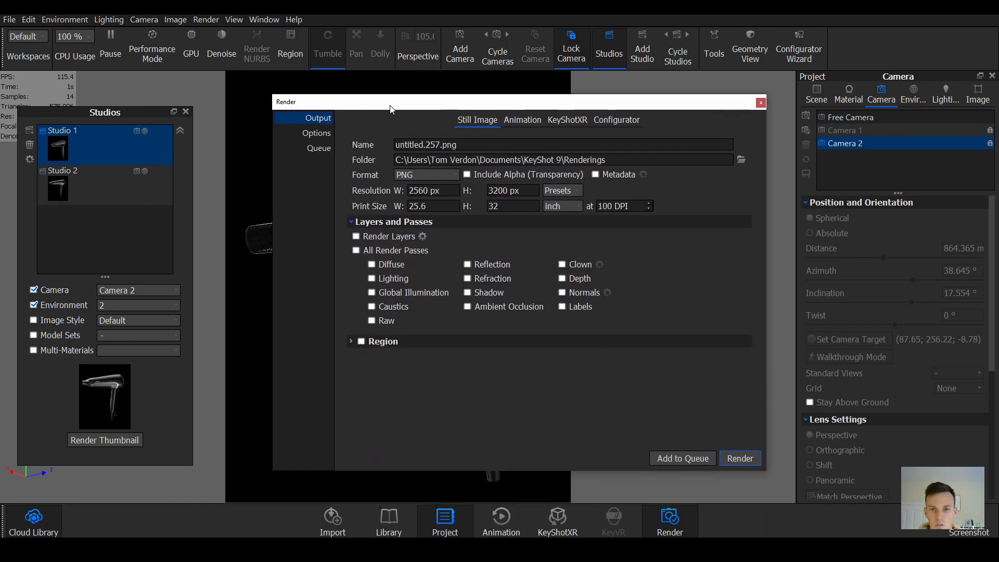
left_click(683, 458)
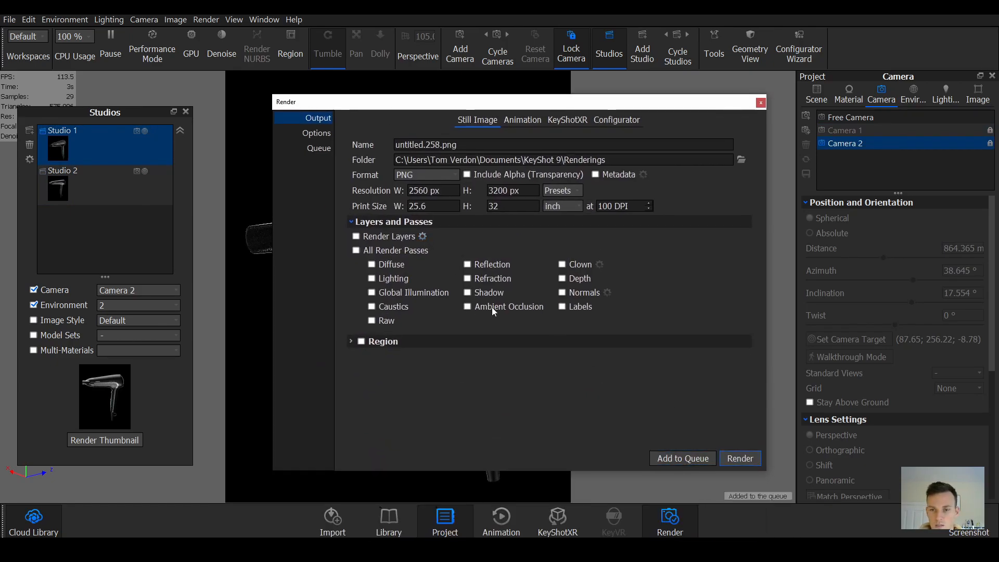
Step: Review the queued jobs untitled.256 and untitled.257 at the end of the render queue and process the queue
left_click(312, 148)
scroll(411, 352, "down", 5)
mouse_move(408, 430)
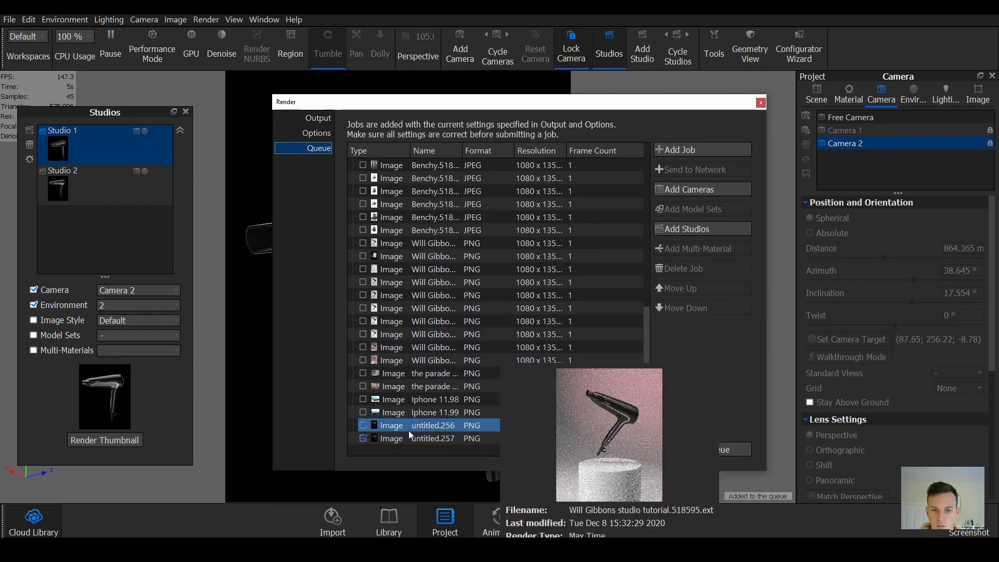
left_click(405, 432)
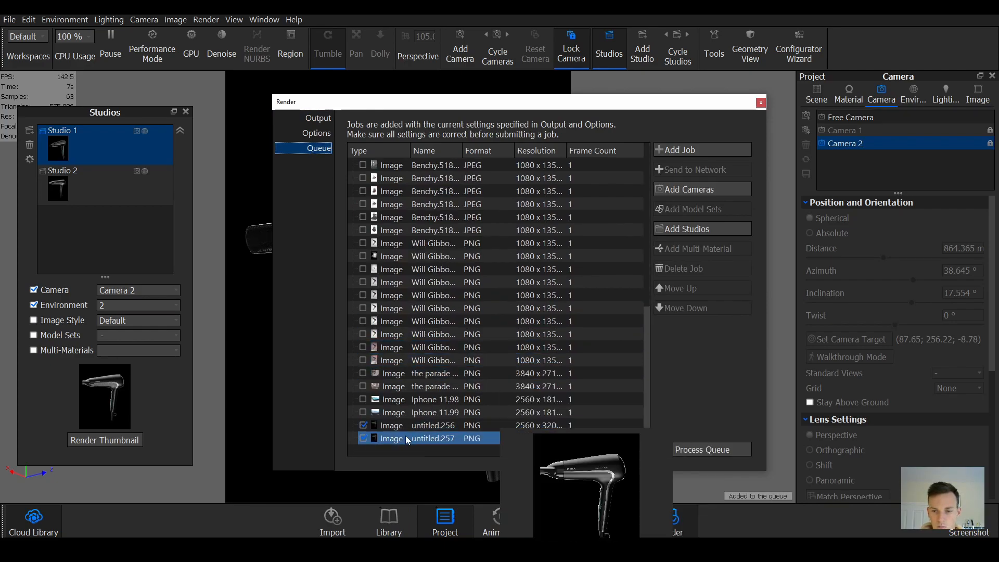
left_click(702, 451)
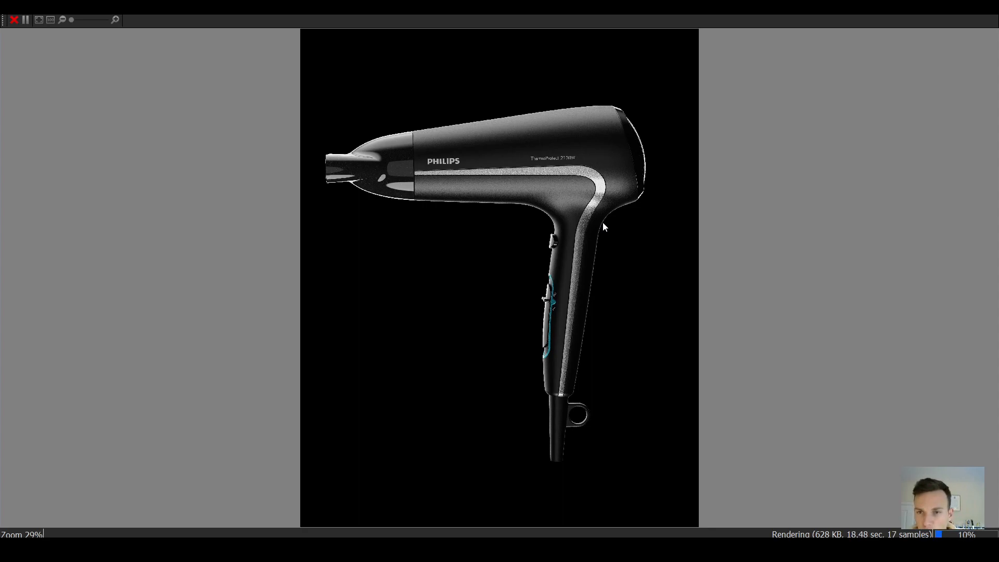
Step: Examine the hair dryer's nozzle, logo, silver stripe and handle up close in the running render, and return to the full image
scroll(560, 136, "up", 5)
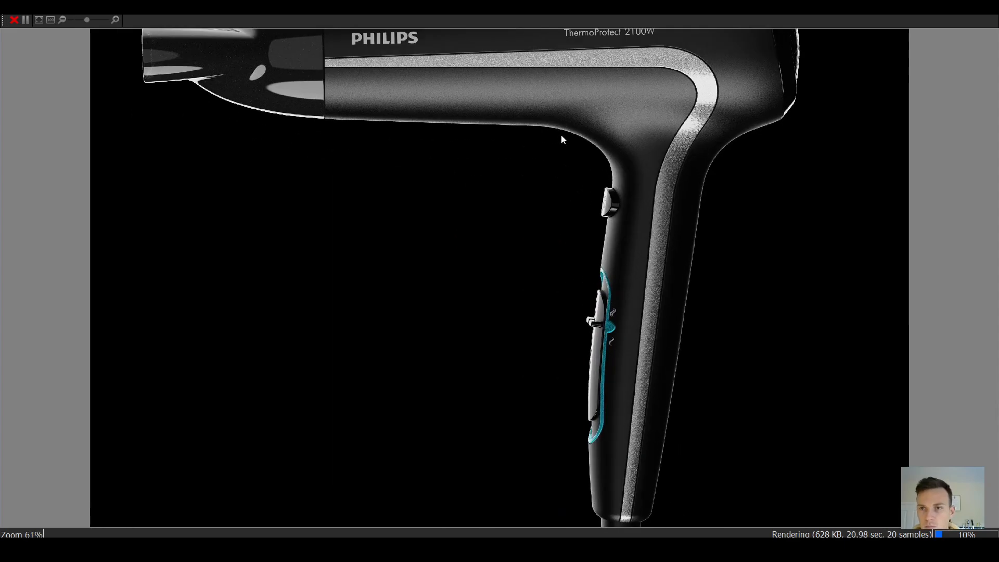
left_click_drag(563, 137, 545, 257)
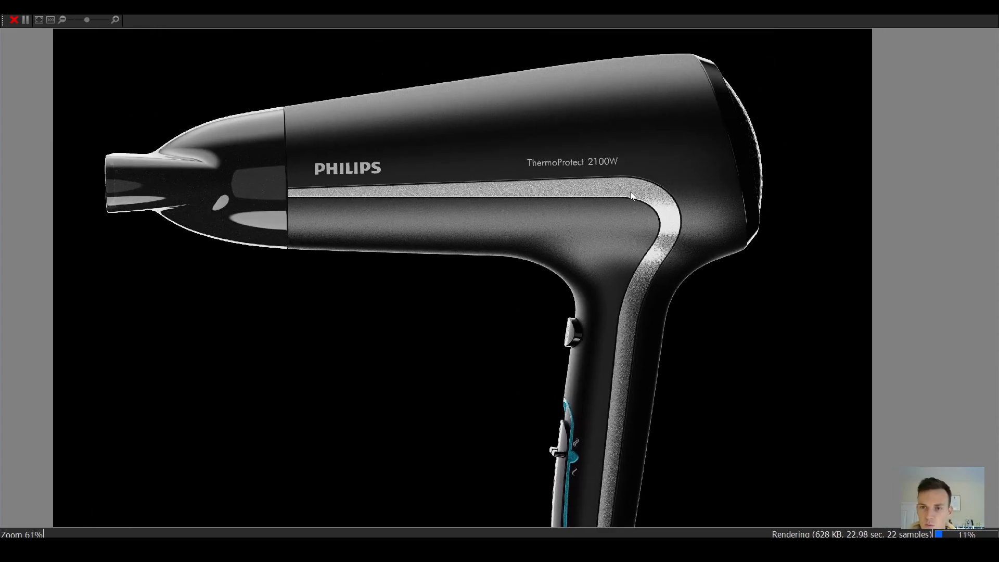
scroll(629, 195, "down", 2)
left_click_drag(546, 308, 572, 102)
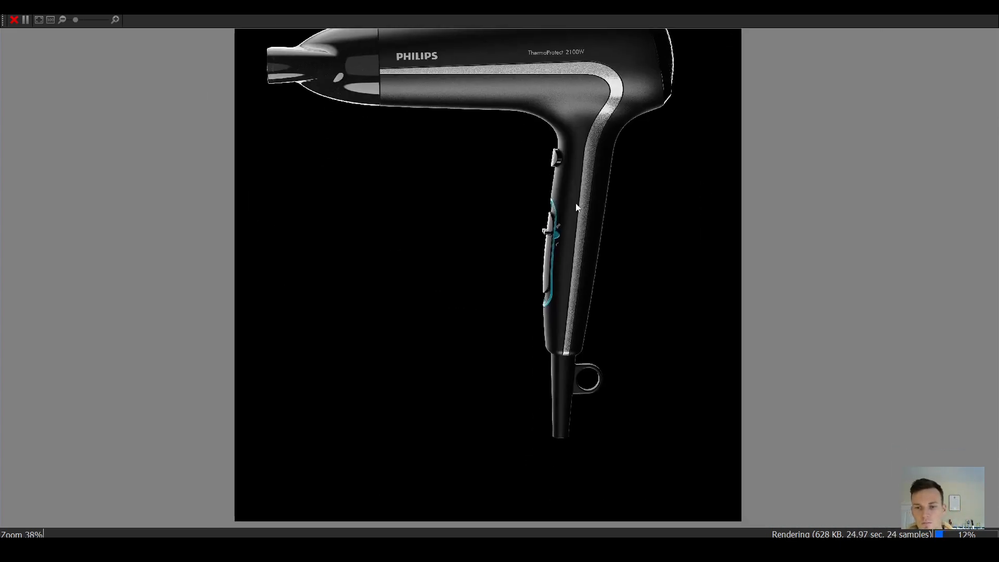
scroll(574, 235, "down", 1)
left_click_drag(574, 235, 560, 286)
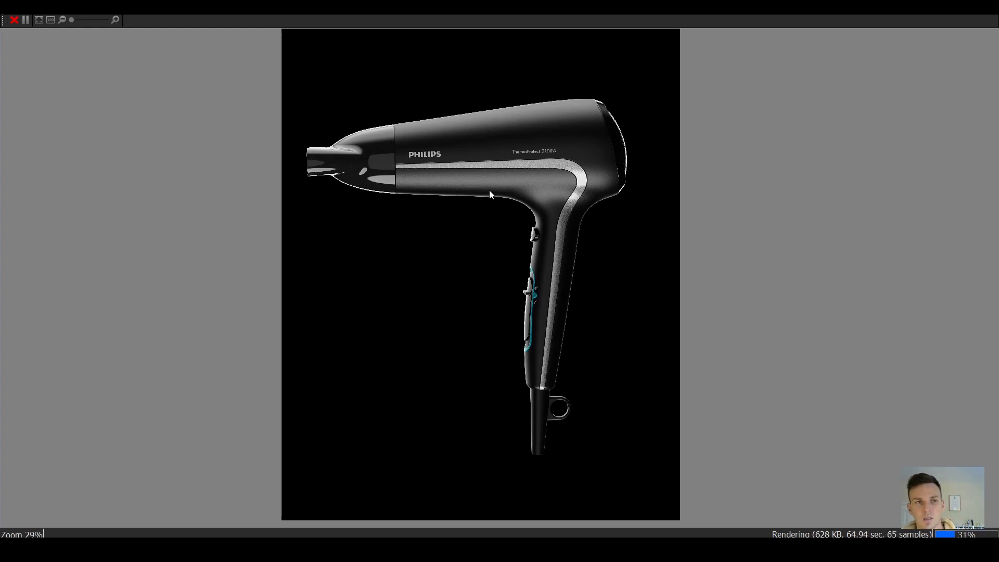
scroll(539, 245, "up", 4)
scroll(538, 242, "up", 1)
scroll(538, 242, "down", 5)
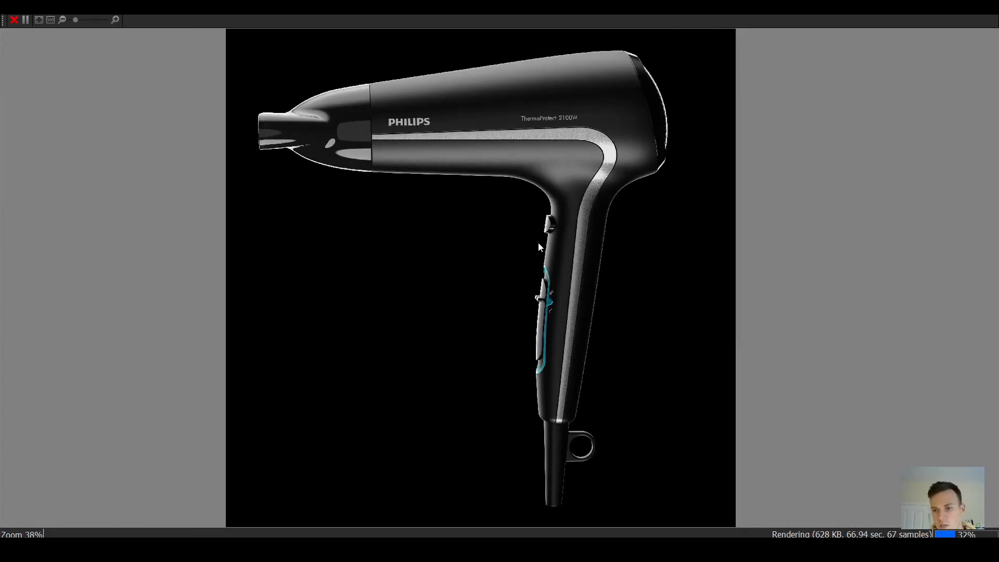
scroll(477, 199, "down", 1)
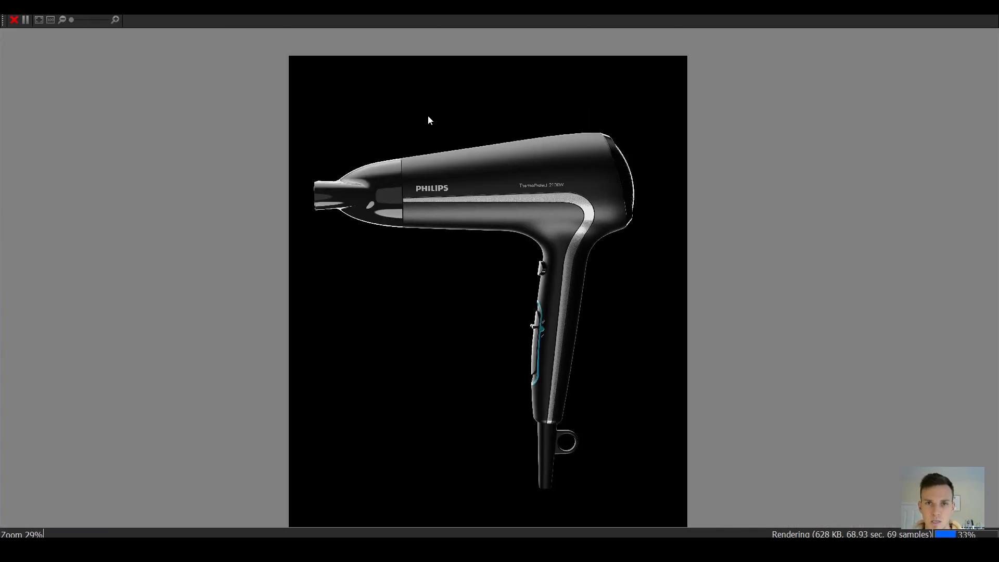